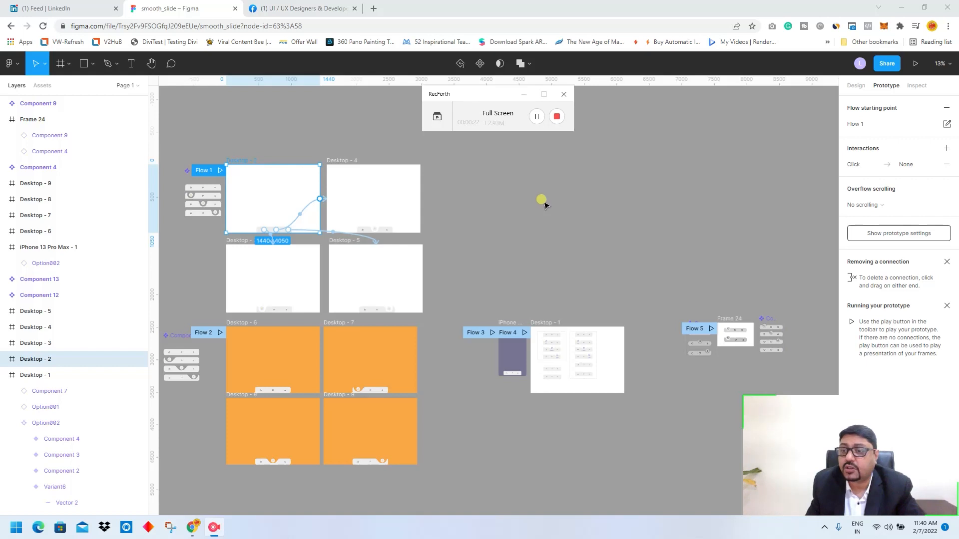
Step: Run the Flow 1 prototype and scale it down to fit the whole frame in the window
{"action": "left_click", "coordinate": [915, 64]}
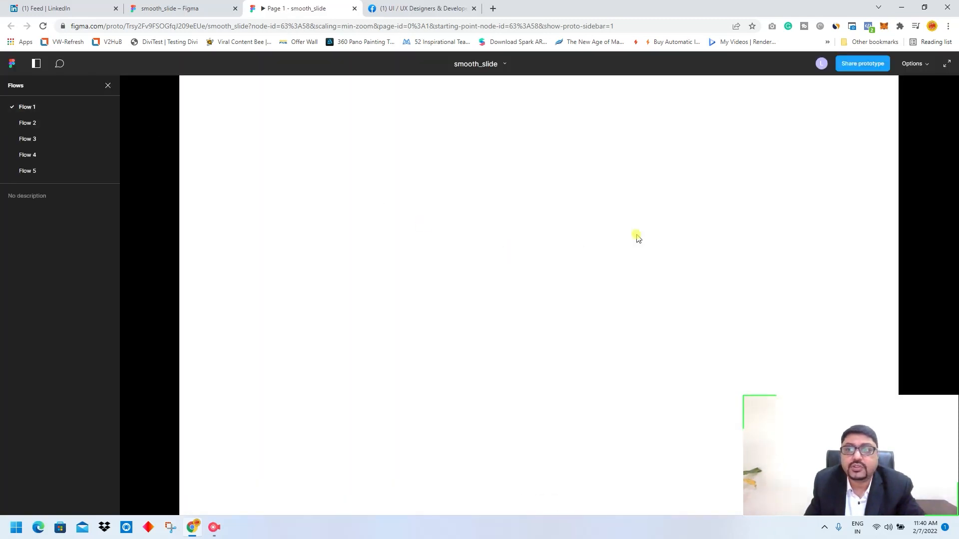
{"action": "left_click", "coordinate": [913, 65]}
{"action": "left_click", "coordinate": [860, 100]}
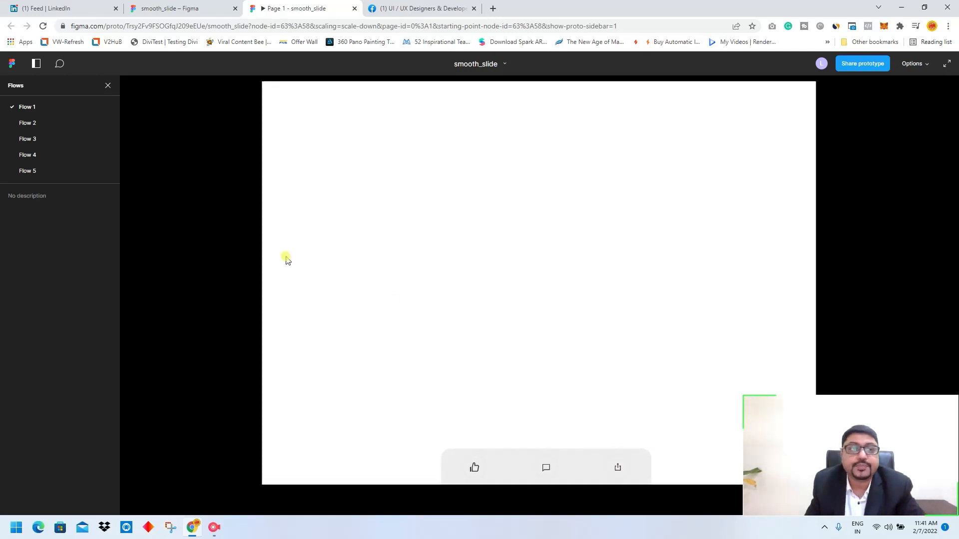
Step: Preview Flow 2 and Flow 3, testing the like, comment and share icons in Flow 3's navigation bar
{"action": "left_click", "coordinate": [25, 122]}
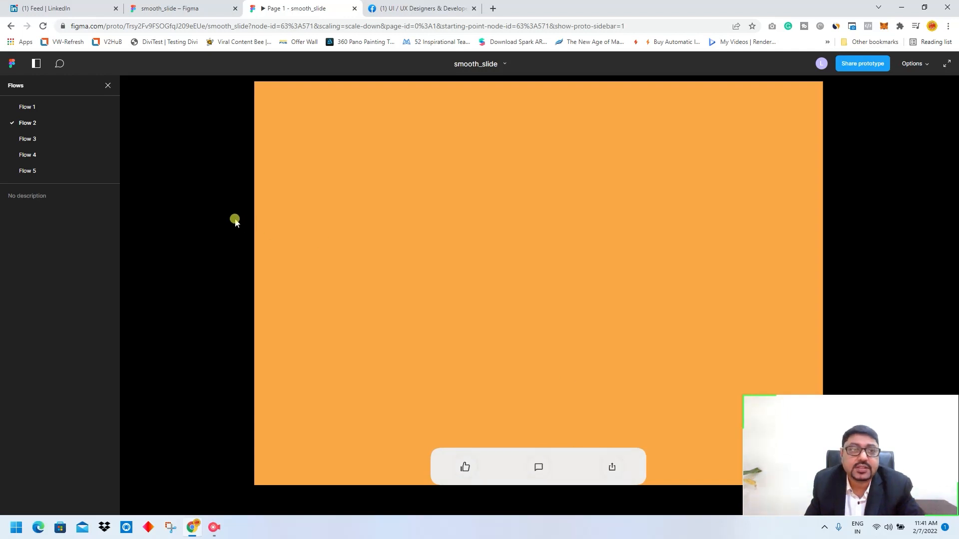
{"action": "left_click", "coordinate": [30, 140]}
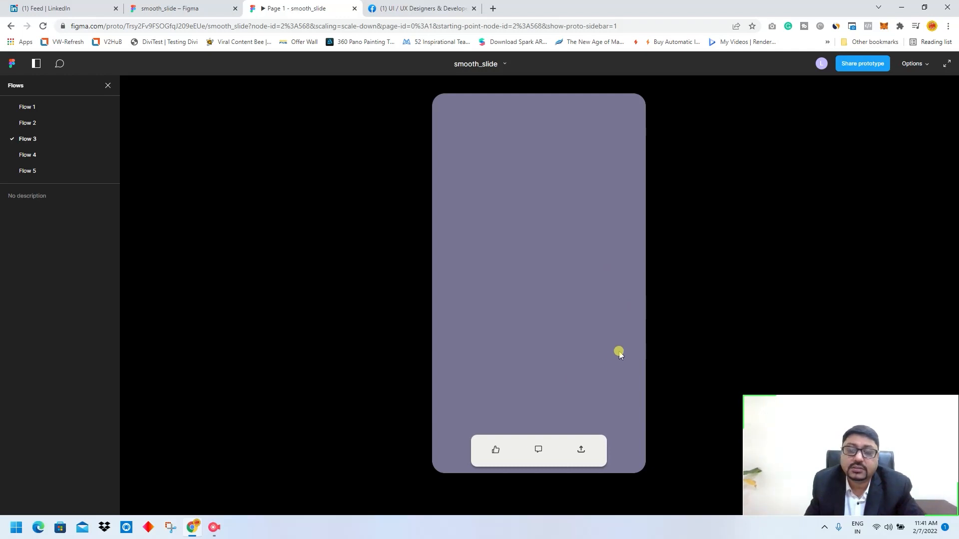
{"action": "left_click", "coordinate": [495, 449]}
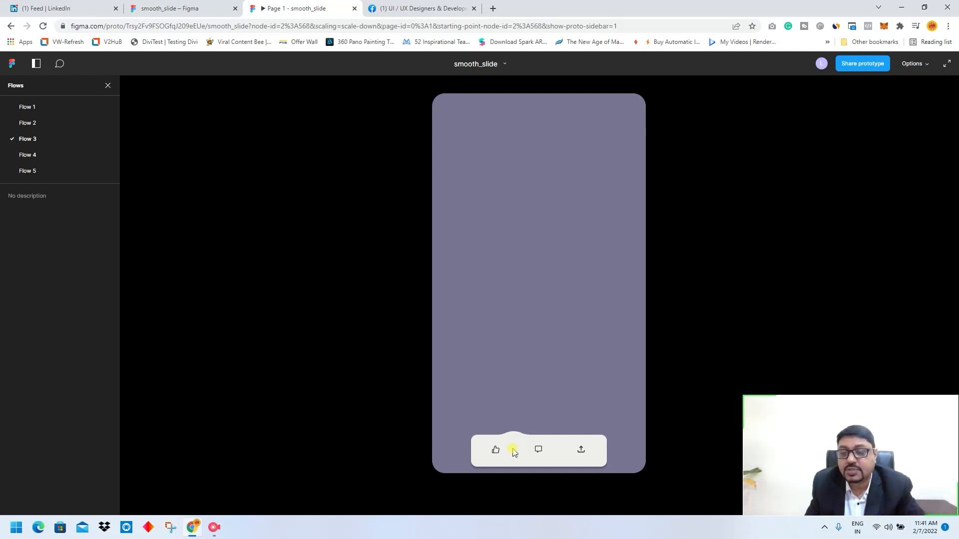
{"action": "left_click", "coordinate": [537, 451]}
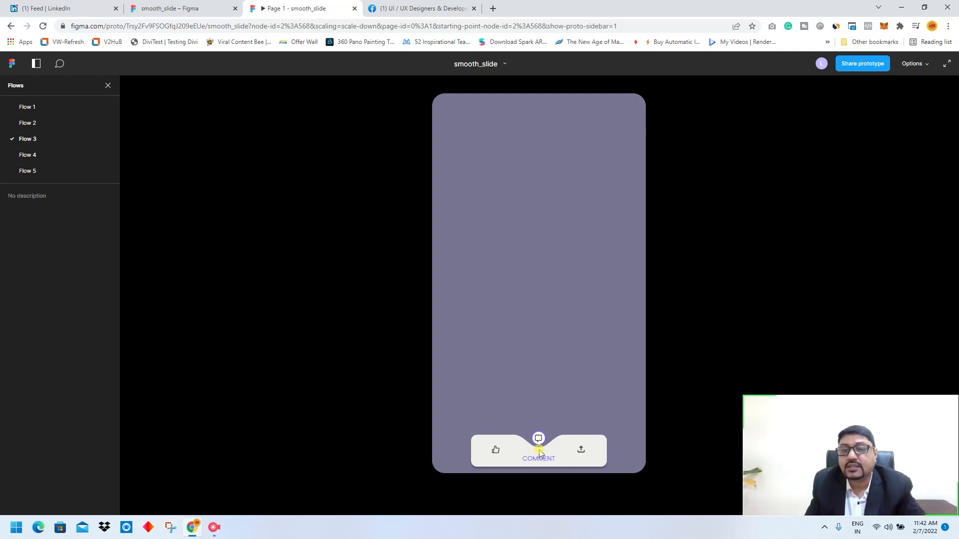
{"action": "left_click", "coordinate": [522, 452]}
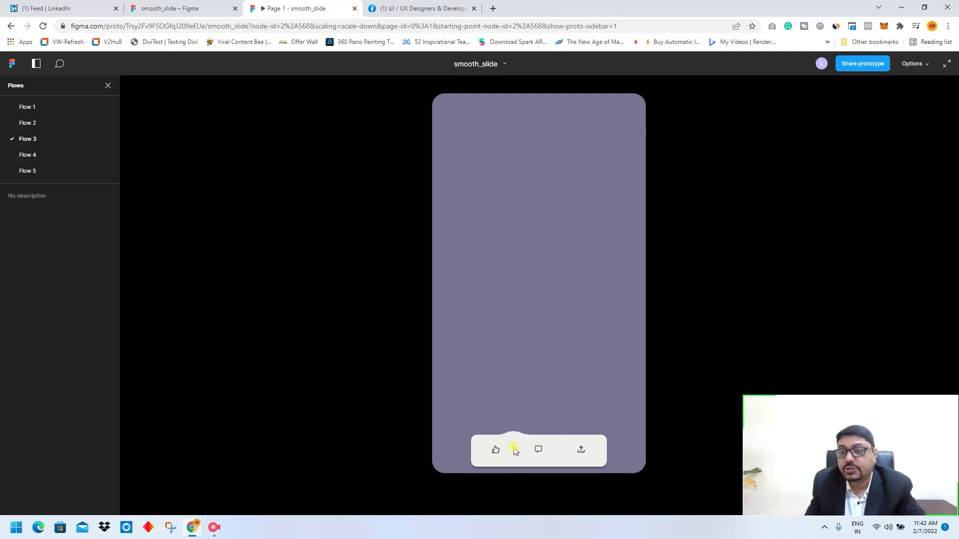
{"action": "left_click", "coordinate": [538, 450]}
{"action": "left_click", "coordinate": [561, 451]}
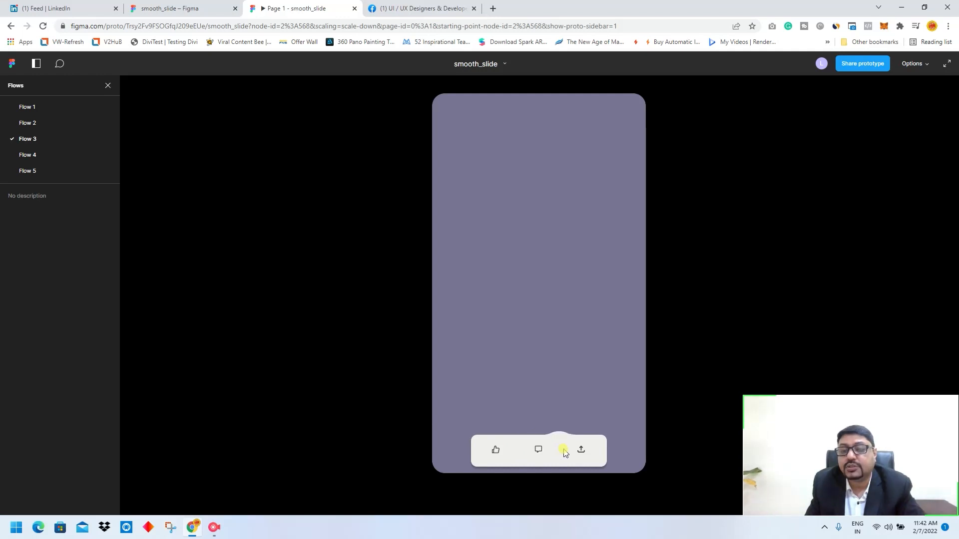
{"action": "left_click", "coordinate": [579, 452]}
{"action": "left_click", "coordinate": [549, 452]}
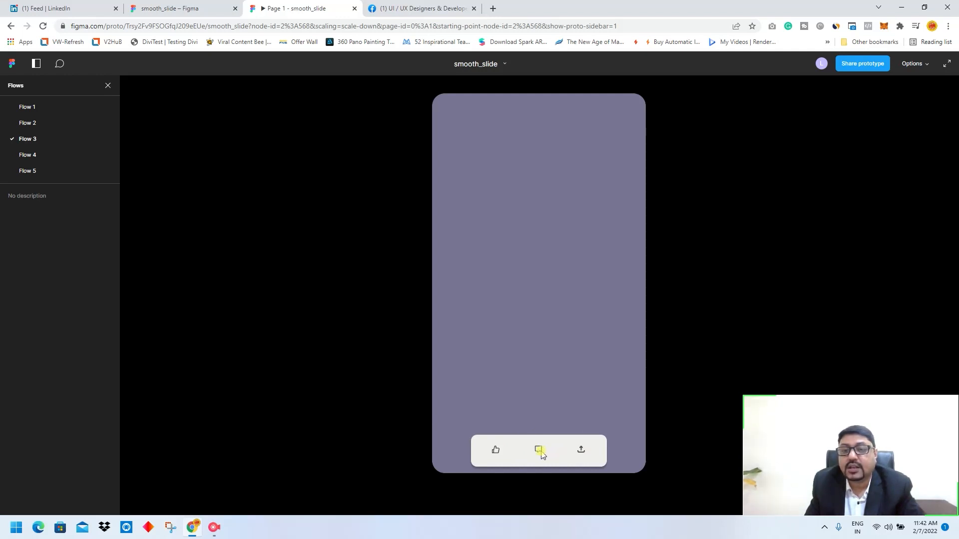
{"action": "left_click", "coordinate": [496, 452]}
{"action": "left_click", "coordinate": [519, 452]}
{"action": "left_click", "coordinate": [569, 453]}
{"action": "left_click", "coordinate": [538, 452]}
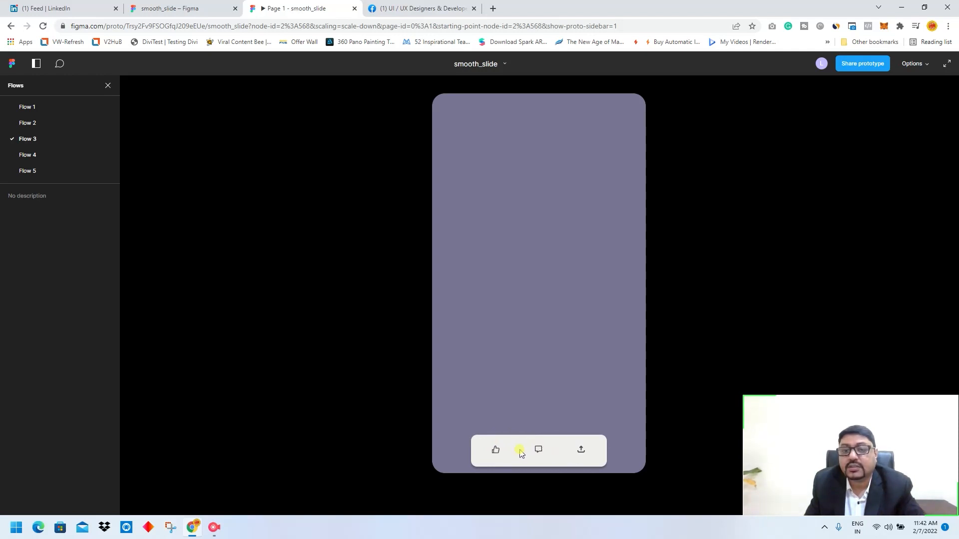
{"action": "left_click", "coordinate": [495, 453]}
{"action": "left_click", "coordinate": [517, 452]}
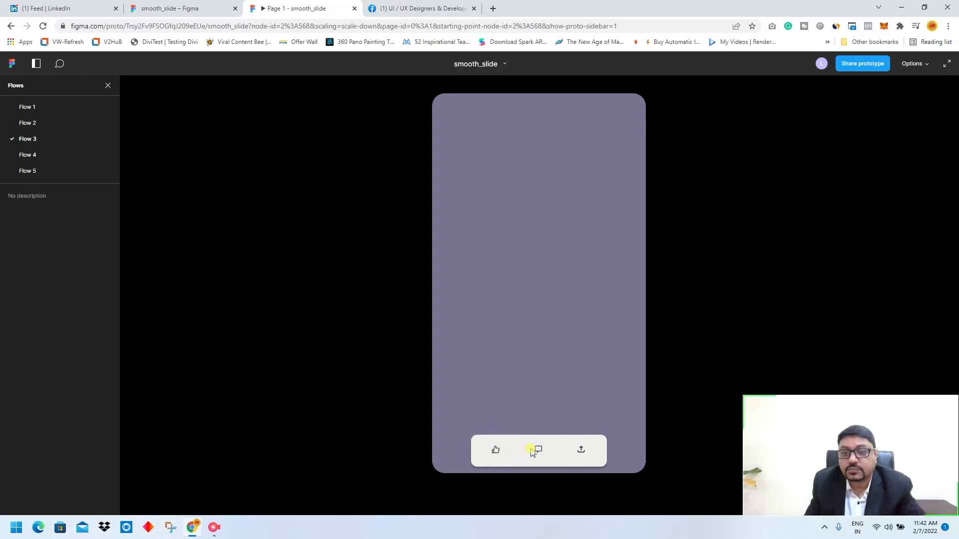
{"action": "left_click", "coordinate": [535, 452]}
{"action": "left_click", "coordinate": [580, 449]}
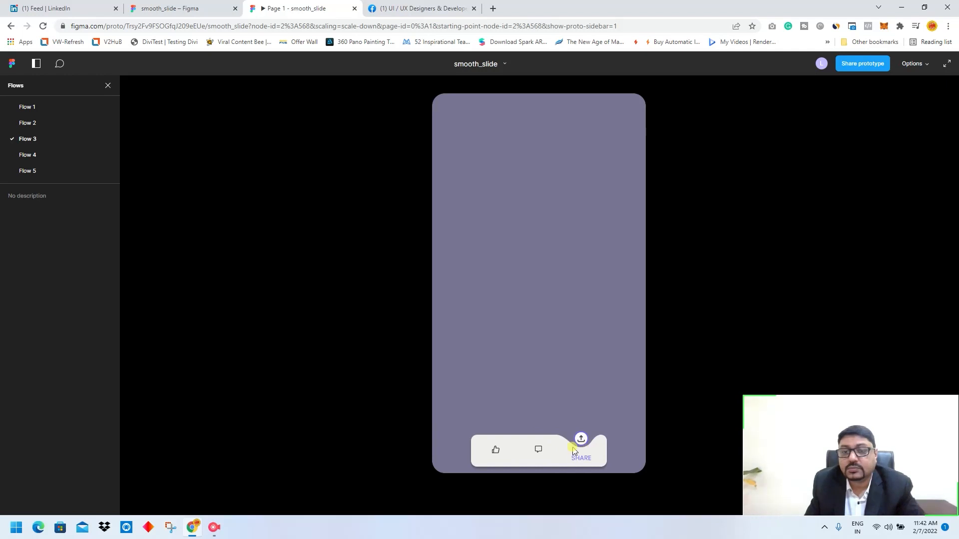
{"action": "left_click", "coordinate": [537, 450]}
{"action": "left_click", "coordinate": [578, 451]}
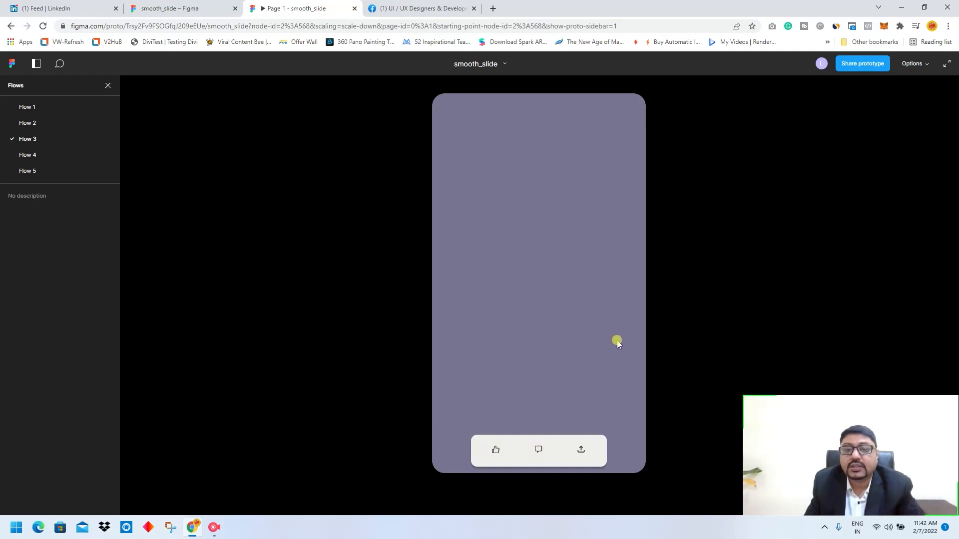
{"action": "left_click", "coordinate": [561, 456]}
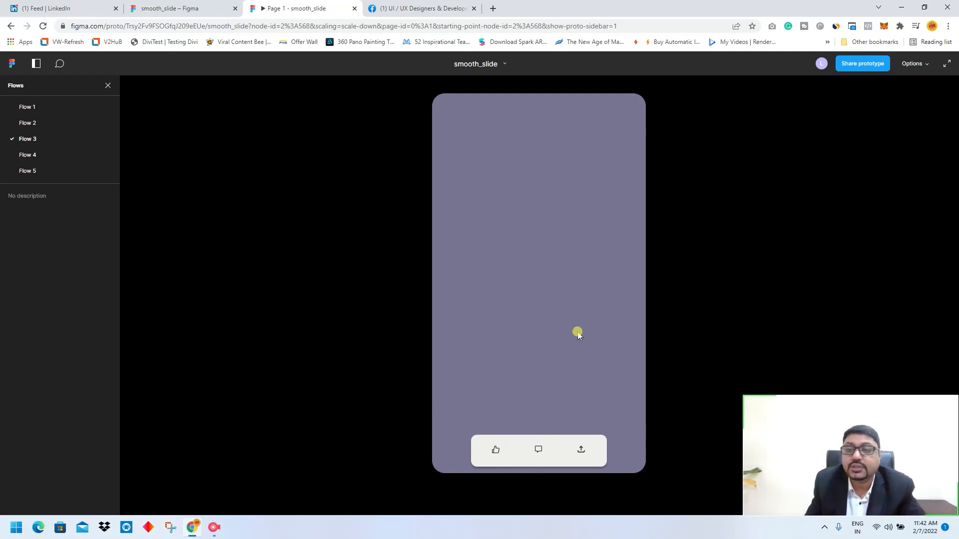
Step: Preview Flow 5, test the comment icon of its upper bar, and close the prototype preview
{"action": "left_click", "coordinate": [29, 170]}
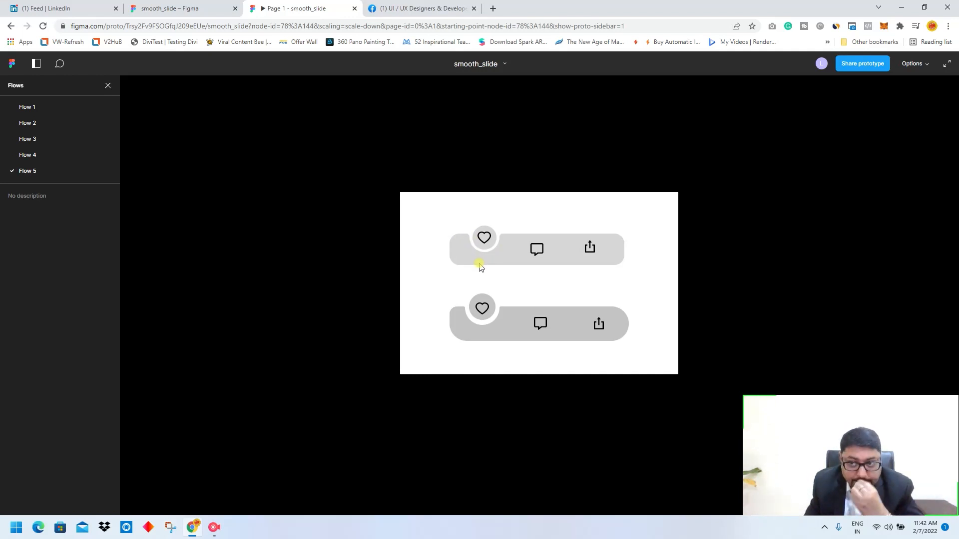
{"action": "left_click", "coordinate": [537, 250]}
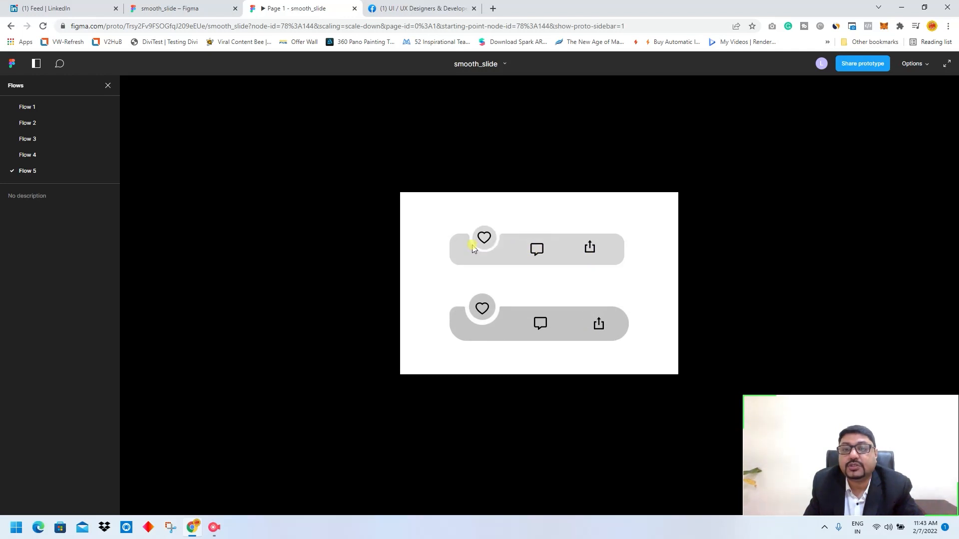
{"action": "left_click", "coordinate": [355, 9]}
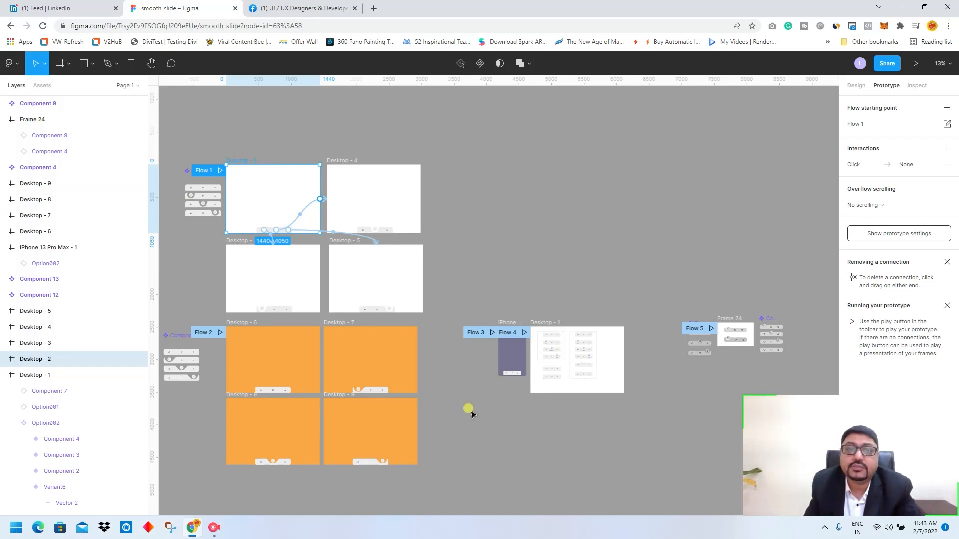
Step: Show the design properties and select each of the four navigation bar variants in Component 12 for inspection
{"action": "left_click", "coordinate": [452, 158]}
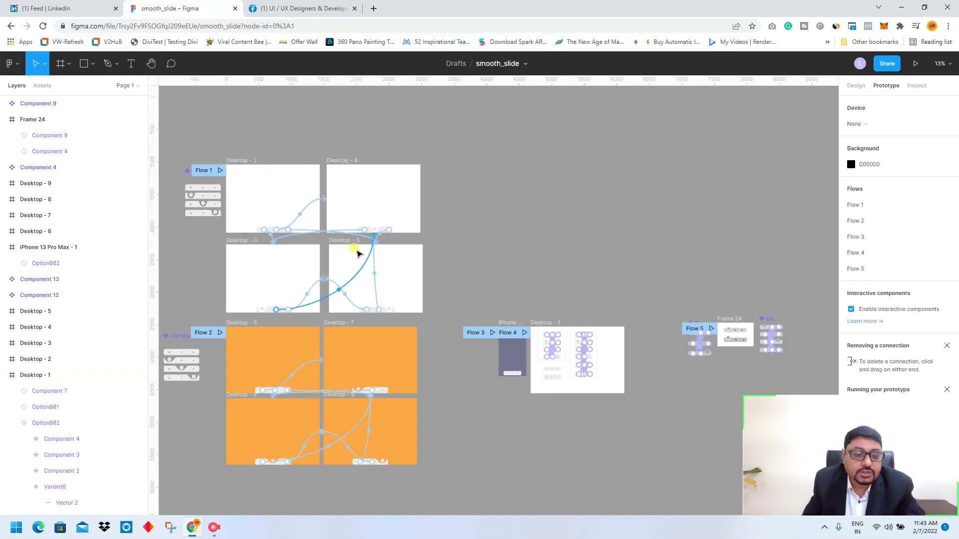
{"action": "left_click", "coordinate": [855, 86]}
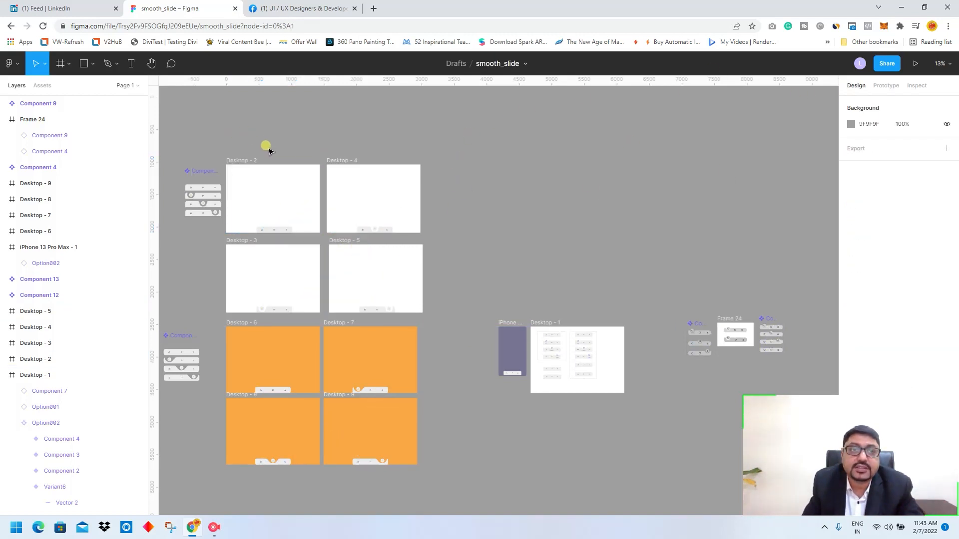
{"action": "scroll", "coordinate": [454, 274], "scroll_direction": "up", "scroll_amount": 5}
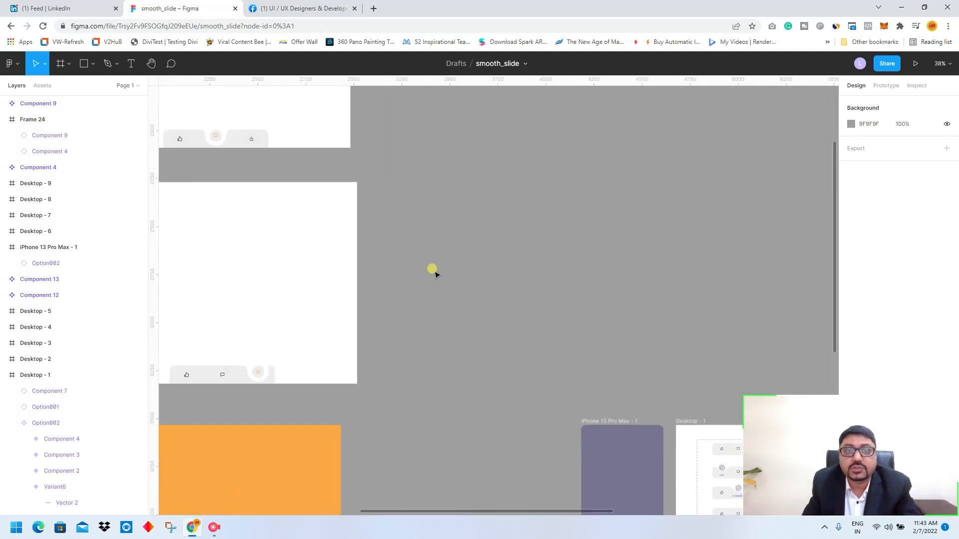
{"action": "left_click_drag", "start_coordinate": [434, 274], "coordinate": [577, 280]}
{"action": "left_click_drag", "start_coordinate": [285, 184], "coordinate": [539, 284]}
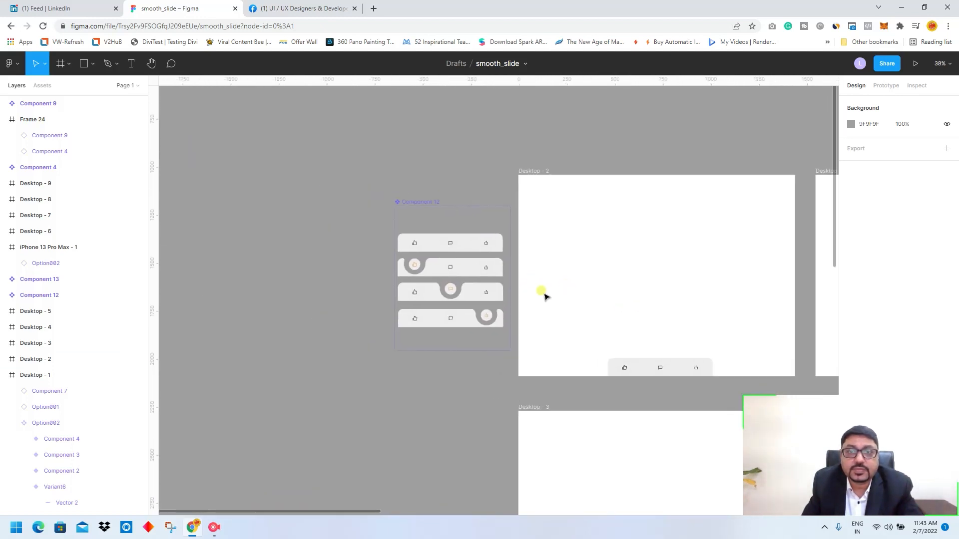
{"action": "scroll", "coordinate": [492, 338], "scroll_direction": "up", "scroll_amount": 4}
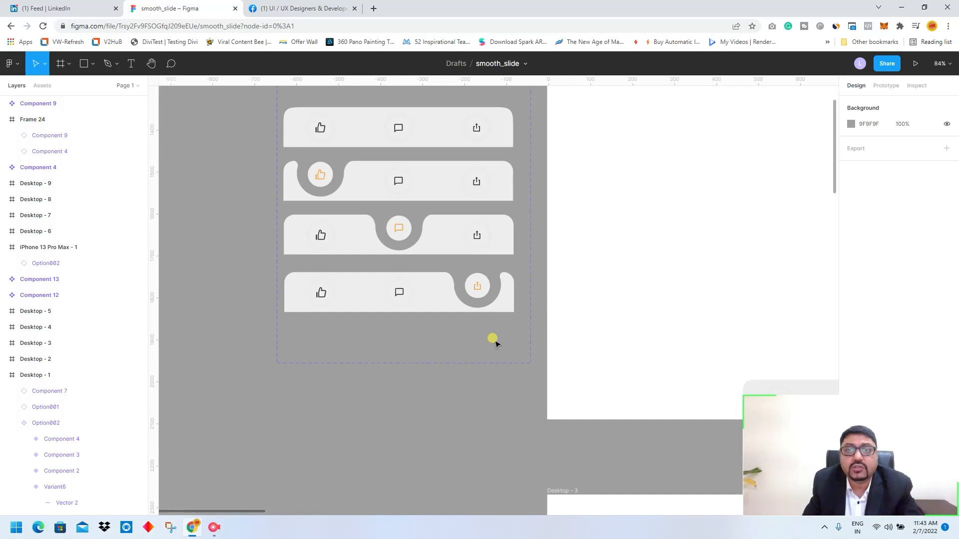
{"action": "left_click_drag", "start_coordinate": [528, 311], "coordinate": [488, 396]}
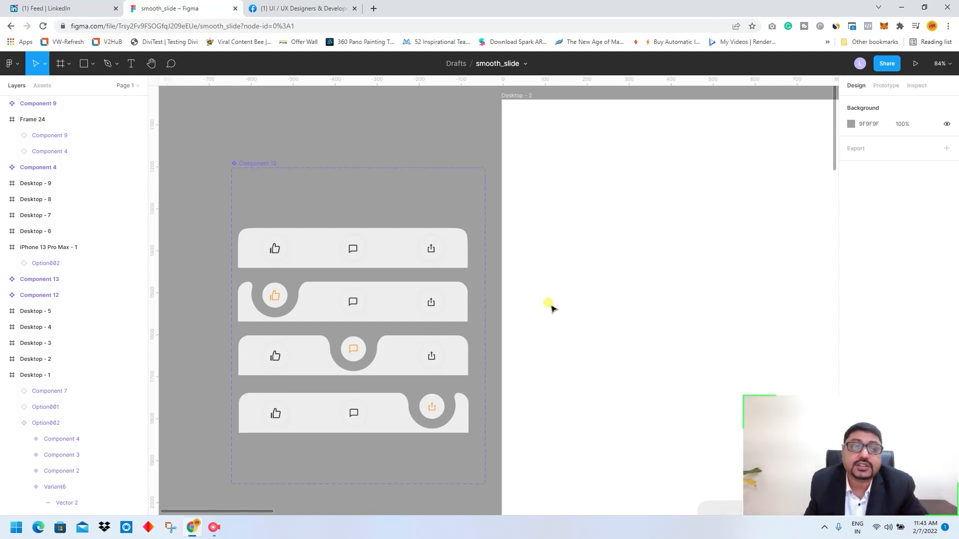
{"action": "left_click", "coordinate": [243, 239]}
{"action": "left_click", "coordinate": [240, 295]}
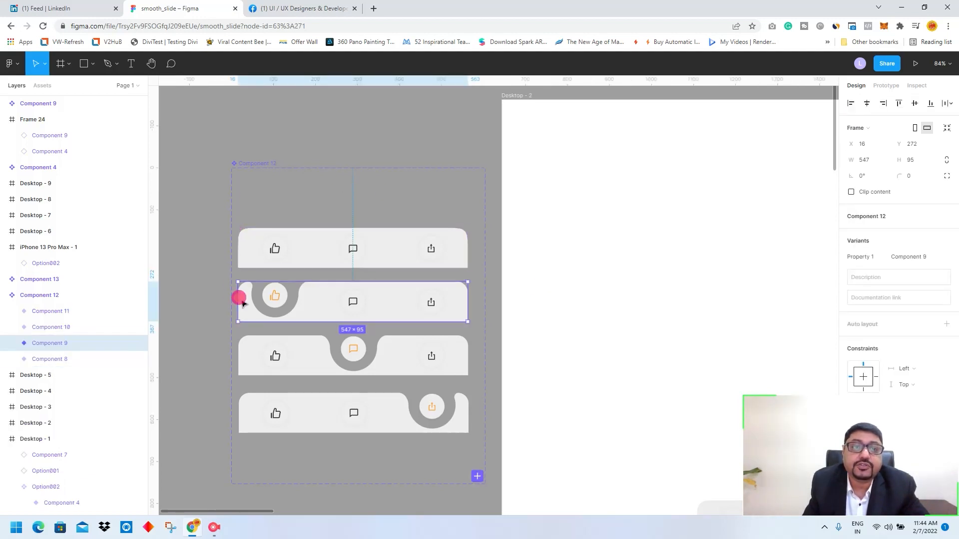
{"action": "left_click", "coordinate": [245, 355]}
{"action": "left_click", "coordinate": [247, 410]}
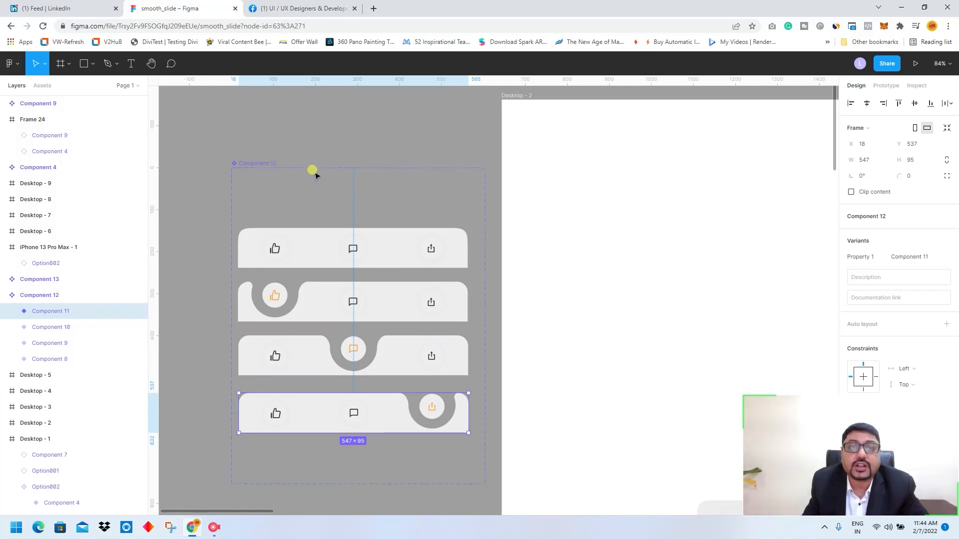
Step: Expand the plain bar variant, Component 8, and examine its base rectangle, circles and like, comment and share icons
{"action": "left_click", "coordinate": [253, 241]}
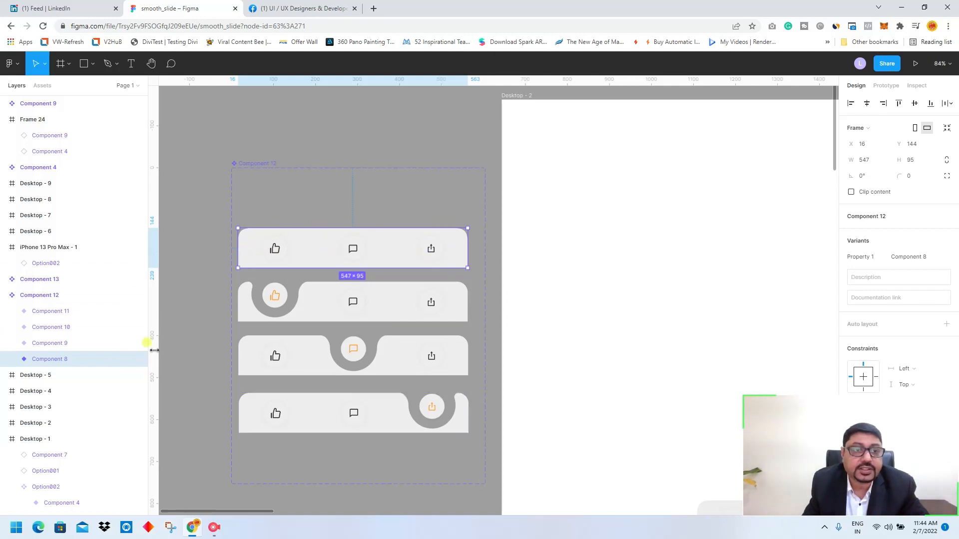
{"action": "left_click", "coordinate": [12, 361]}
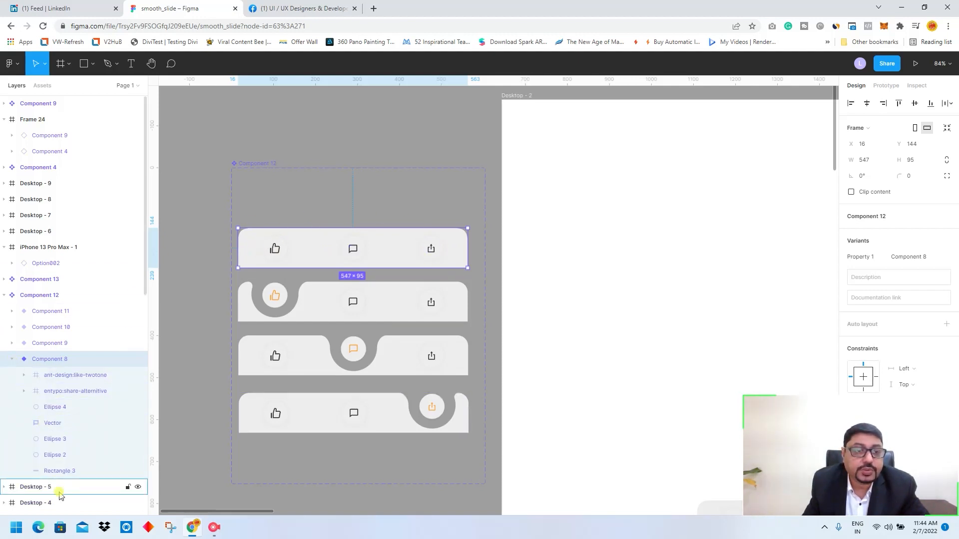
{"action": "left_click", "coordinate": [59, 471]}
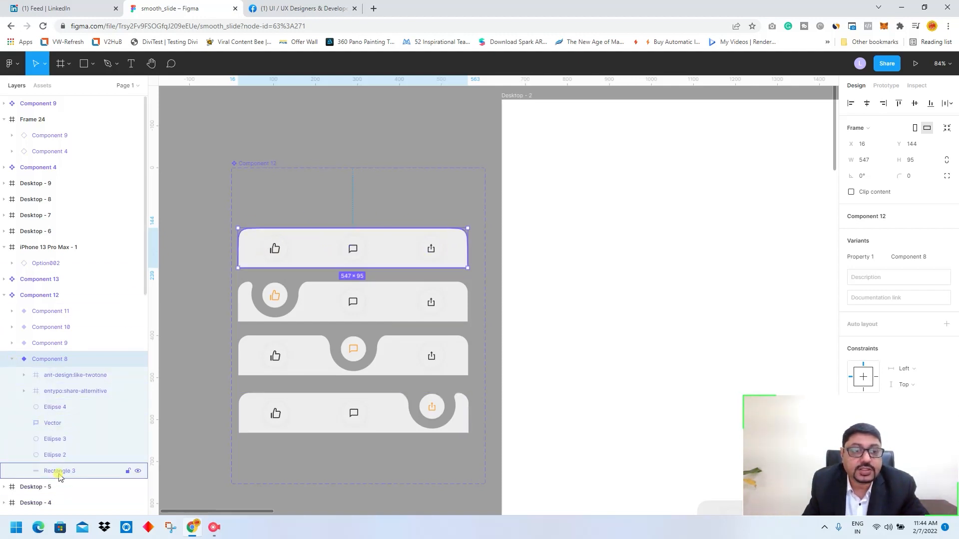
{"action": "left_click", "coordinate": [280, 243]}
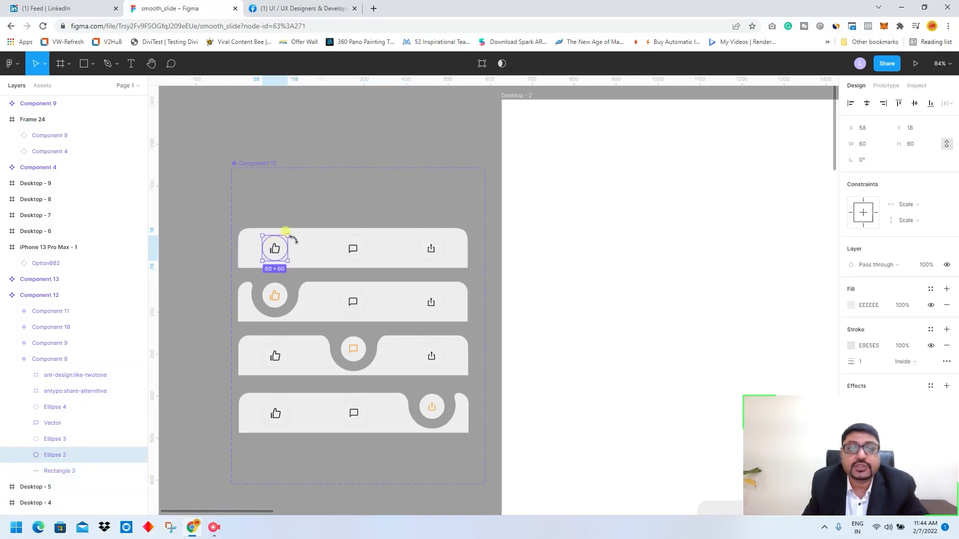
{"action": "left_click", "coordinate": [353, 246]}
{"action": "left_click", "coordinate": [424, 243]}
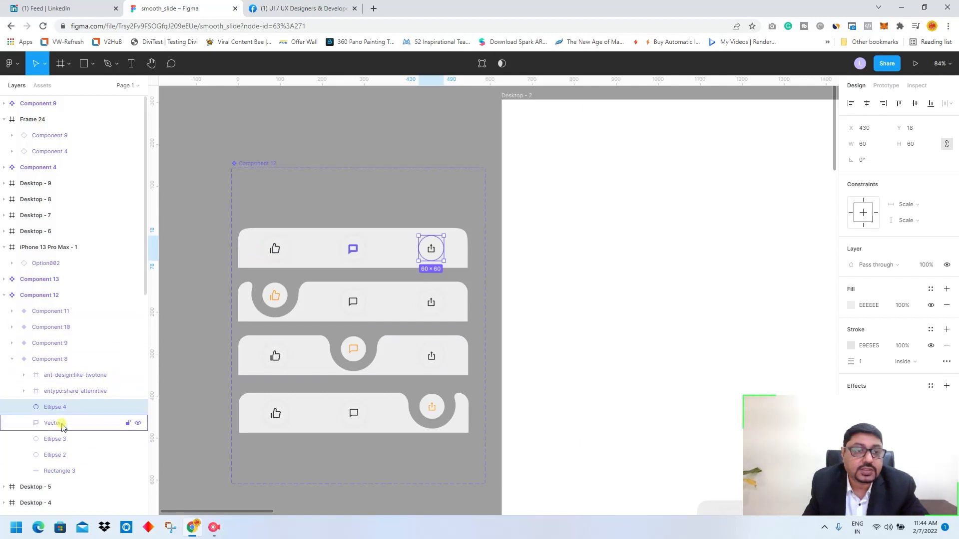
{"action": "left_click", "coordinate": [274, 248]}
{"action": "left_click", "coordinate": [353, 248]}
{"action": "left_click", "coordinate": [428, 248]}
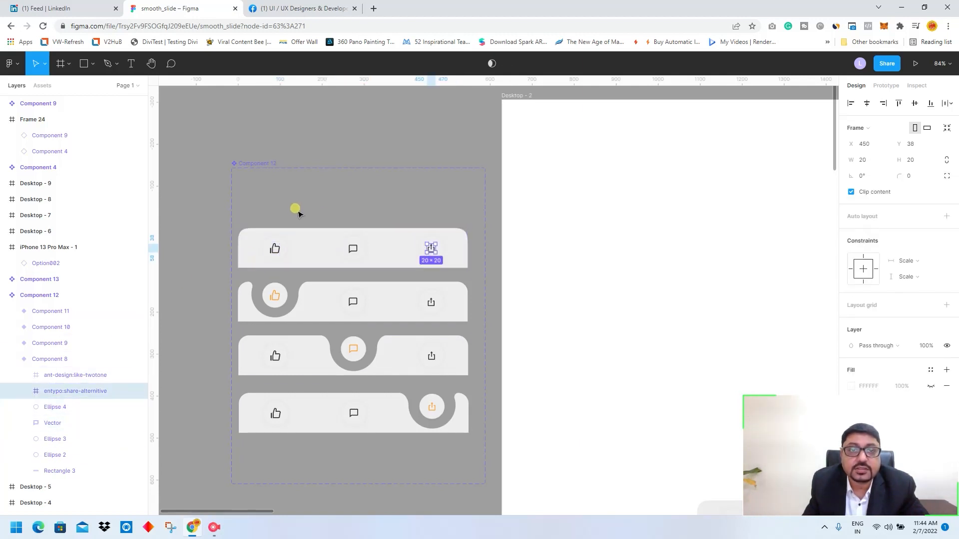
Step: Expand the variant with the highlighted like icon, Component 9, and examine its Subtract shape
{"action": "left_click", "coordinate": [278, 223]}
{"action": "left_click", "coordinate": [243, 289]}
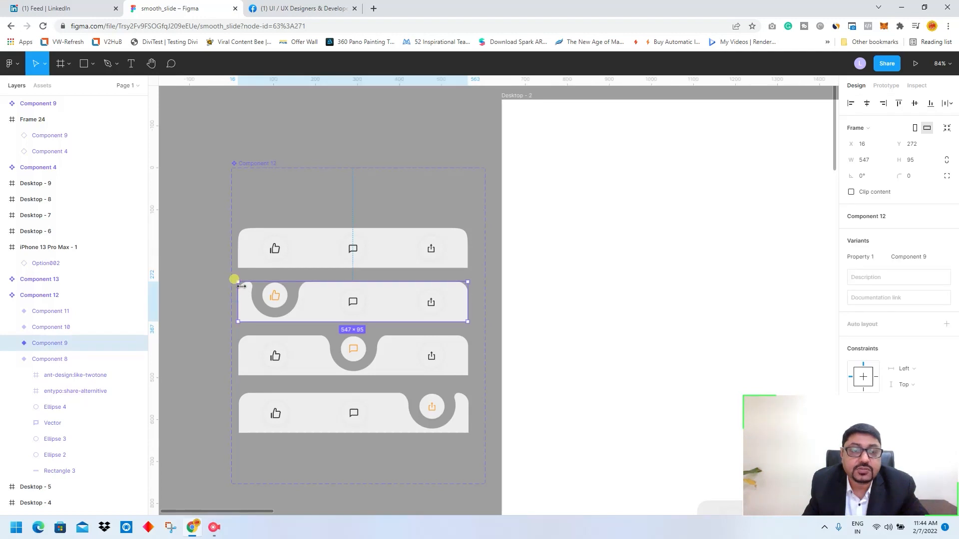
{"action": "left_click", "coordinate": [13, 344]}
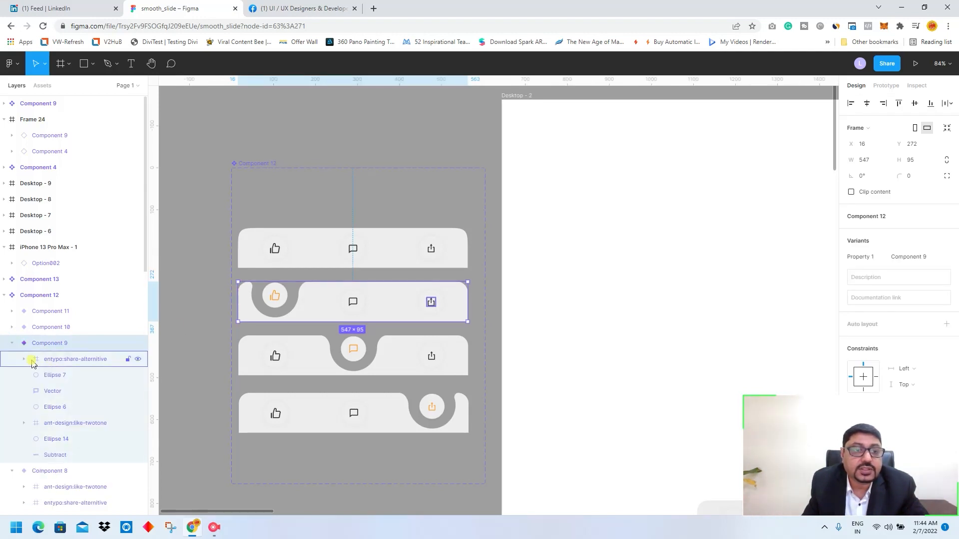
{"action": "left_click", "coordinate": [54, 456]}
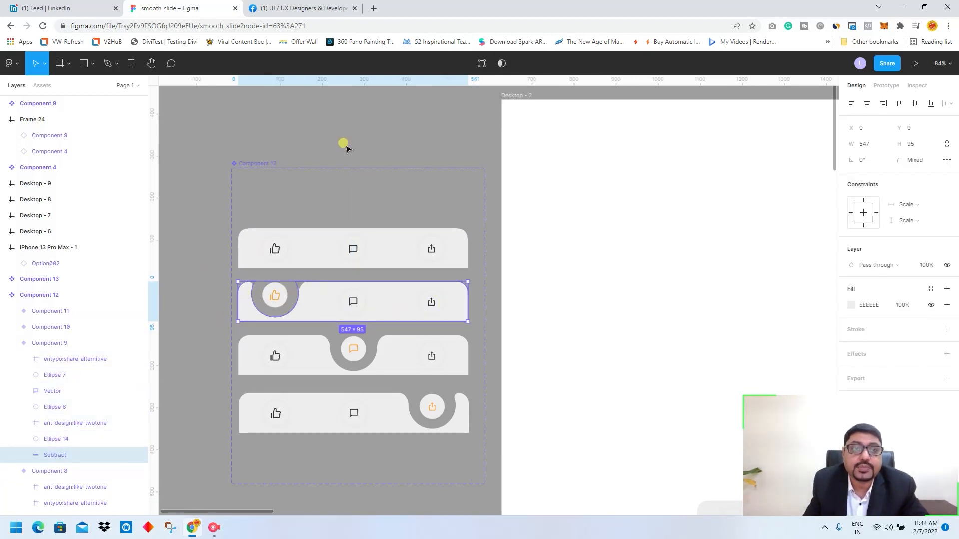
{"action": "scroll", "coordinate": [353, 172], "scroll_direction": "up", "scroll_amount": 3}
{"action": "scroll", "coordinate": [355, 177], "scroll_direction": "down", "scroll_amount": 1}
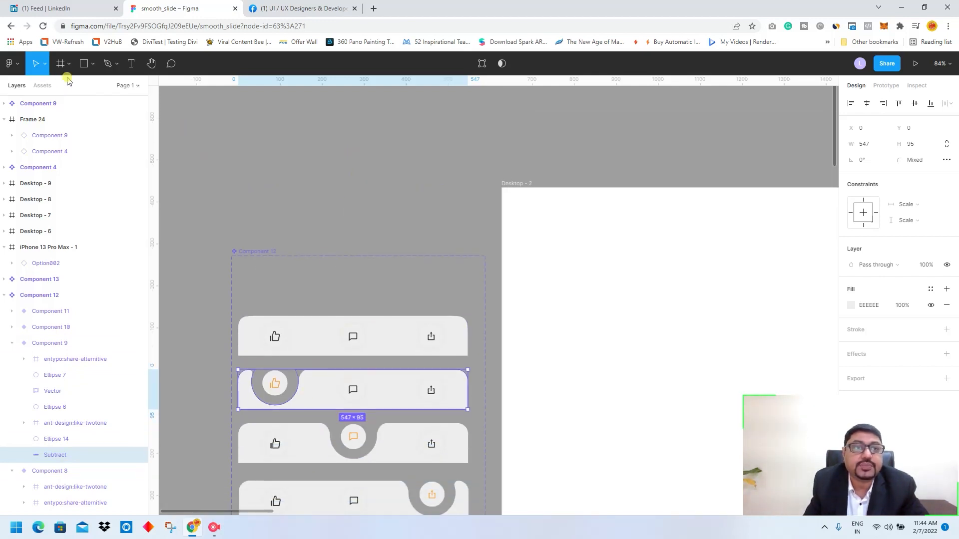
Step: Draw a rectangle about 605 × 118 above Component 12 and place it just over that component's frame
{"action": "left_click", "coordinate": [84, 64]}
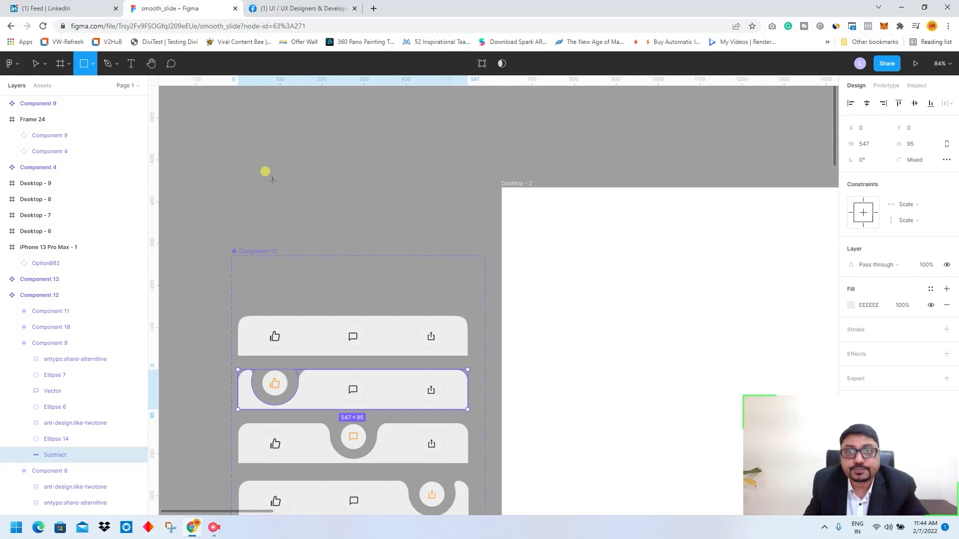
{"action": "mouse_move", "coordinate": [230, 172]}
{"action": "left_mouse_down"}
{"action": "mouse_move", "coordinate": [332, 214]}
{"action": "mouse_move", "coordinate": [450, 229]}
{"action": "mouse_move", "coordinate": [488, 222]}
{"action": "left_mouse_up"}
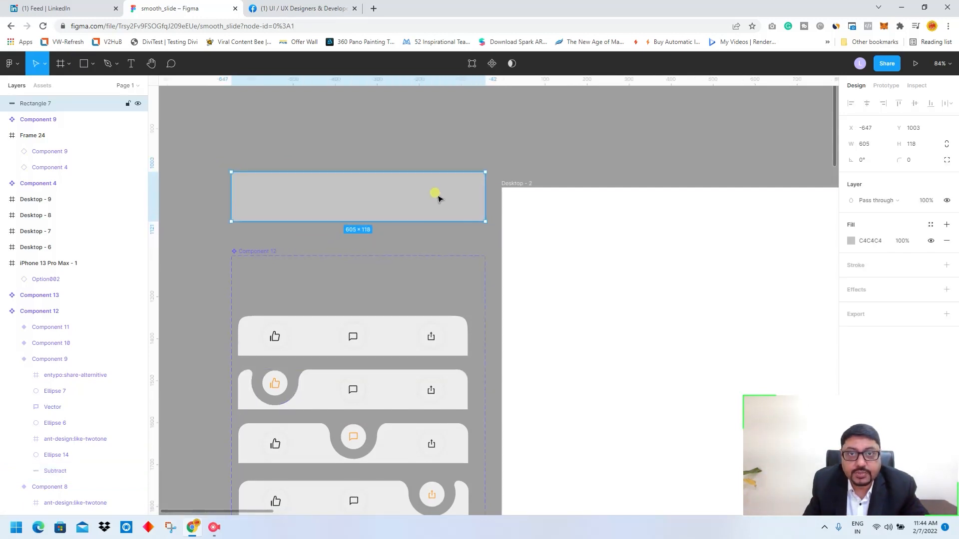
{"action": "left_click_drag", "start_coordinate": [434, 195], "coordinate": [437, 213]}
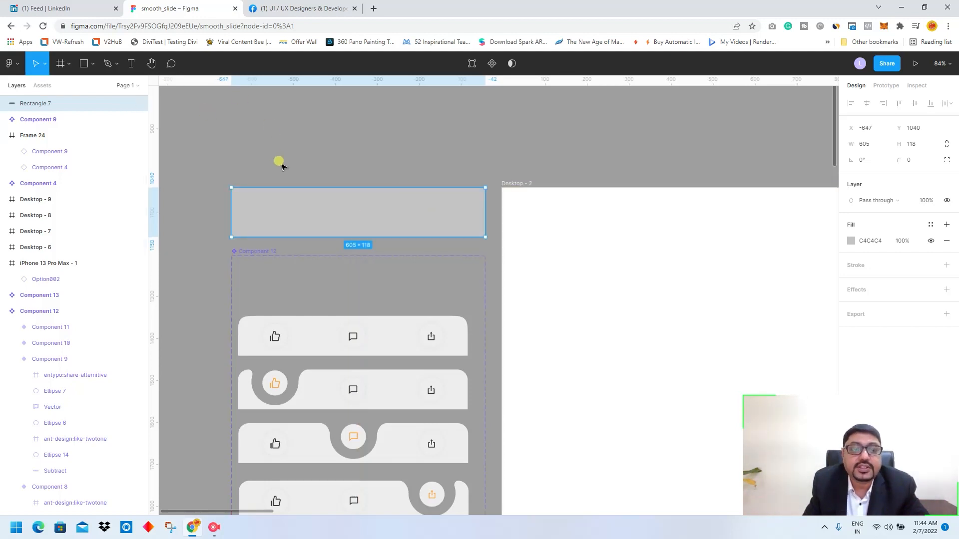
Step: Try a corner radius of 45 on the new rectangle and settle on 25
{"action": "left_click", "coordinate": [912, 162]}
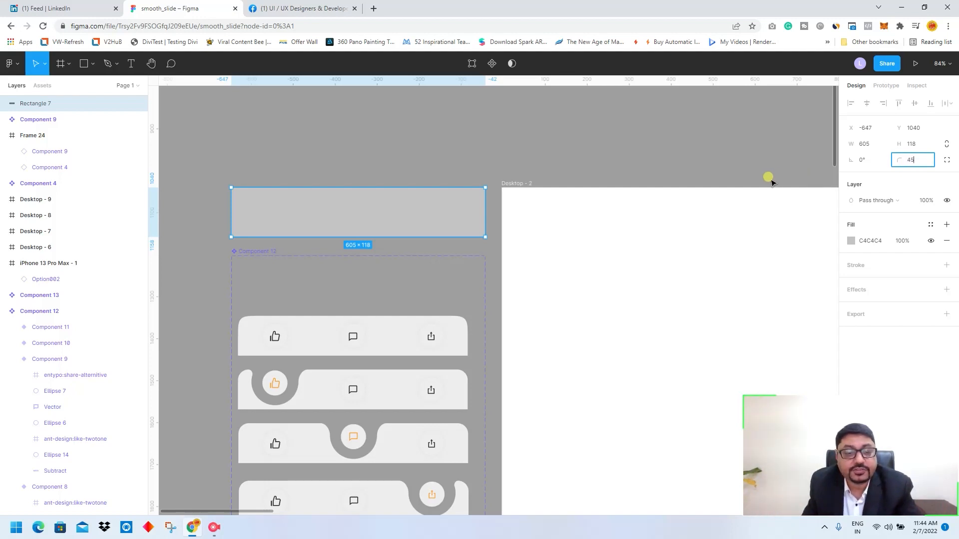
{"action": "key", "text": "Tab"}
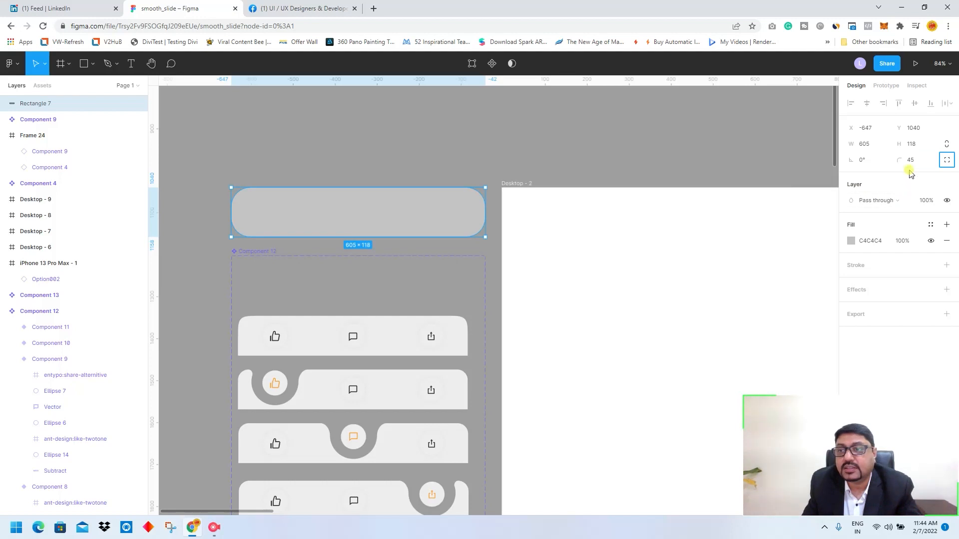
{"action": "left_click", "coordinate": [907, 161]}
{"action": "left_click", "coordinate": [900, 160]}
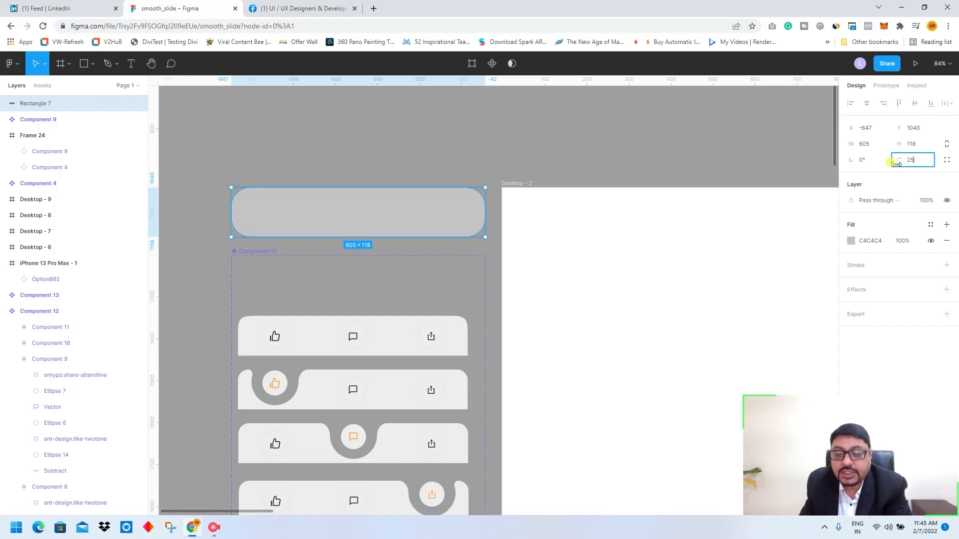
{"action": "type", "text": "25"}
{"action": "key", "text": "Return"}
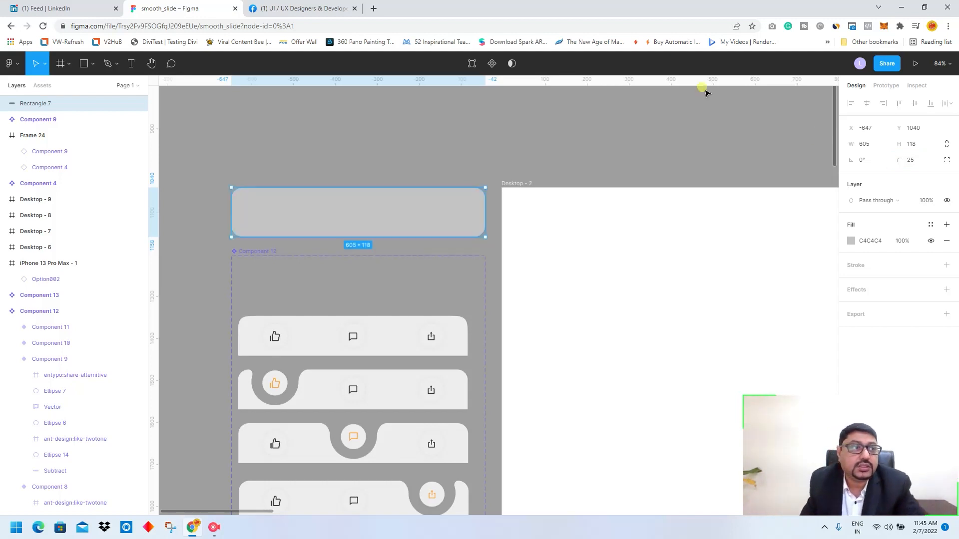
{"action": "left_click", "coordinate": [329, 148]}
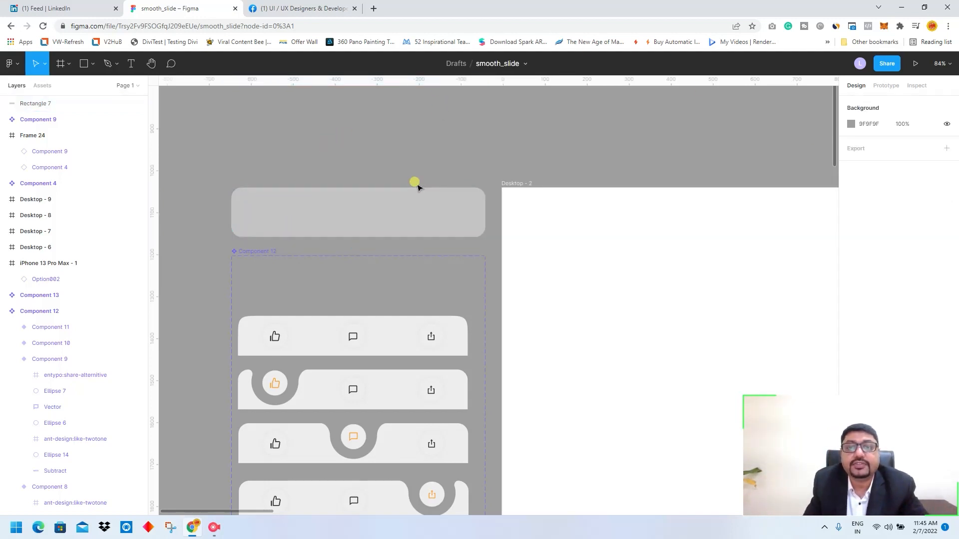
Step: Draw a circle about 149 × 149 near the rectangle's left end, centred vertically on its upper edge
{"action": "left_click", "coordinate": [91, 65]}
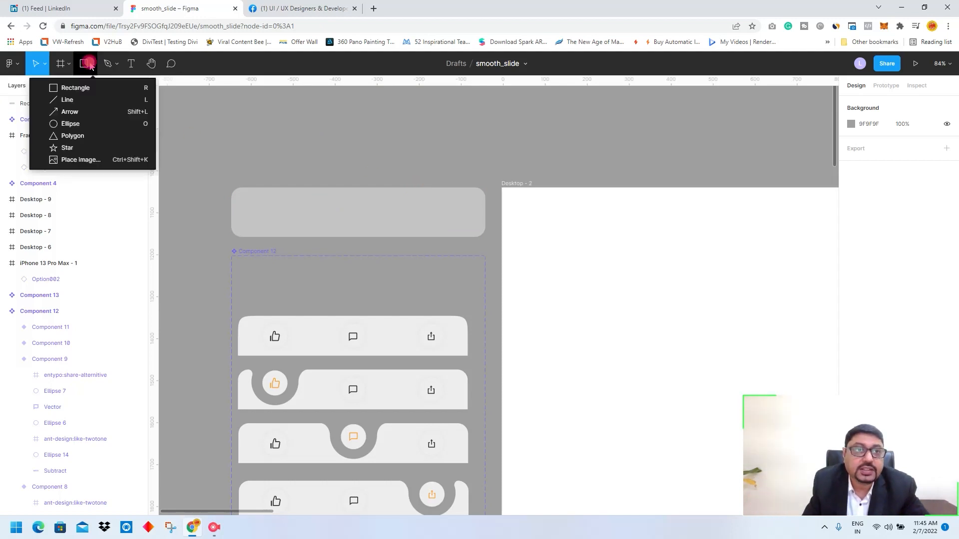
{"action": "left_click", "coordinate": [59, 123]}
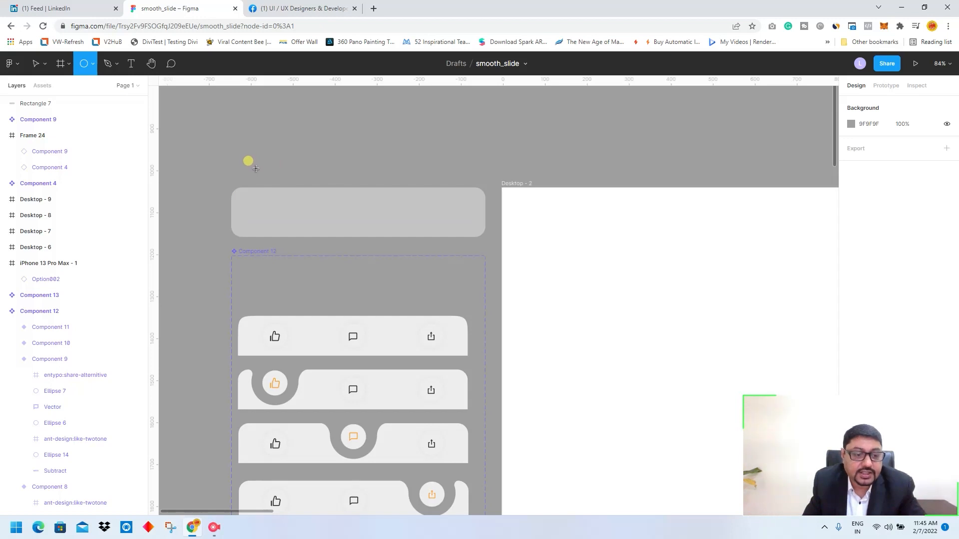
{"action": "left_click_drag", "start_coordinate": [256, 168], "coordinate": [279, 199]}
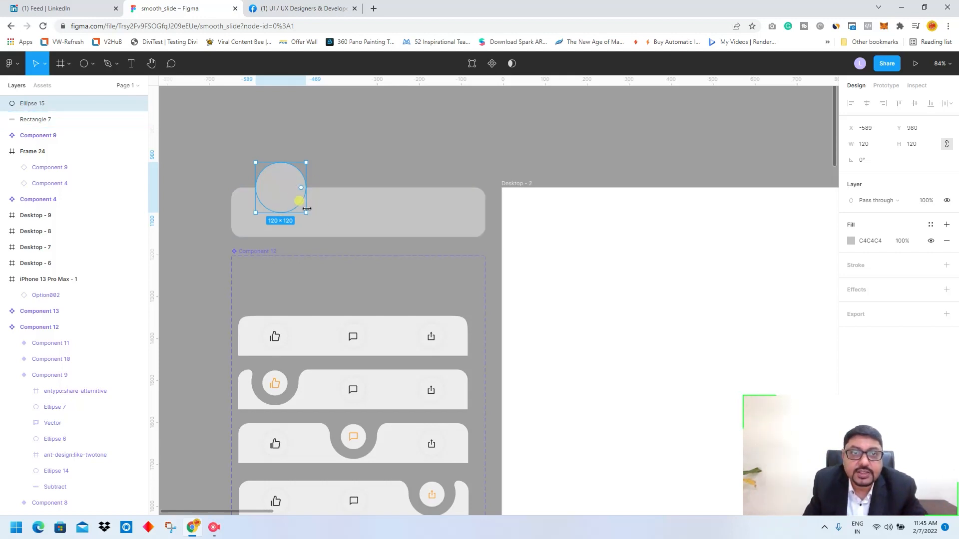
{"action": "mouse_move", "coordinate": [307, 213]}
{"action": "left_mouse_down"}
{"action": "mouse_move", "coordinate": [318, 224]}
{"action": "mouse_move", "coordinate": [298, 207]}
{"action": "left_mouse_up"}
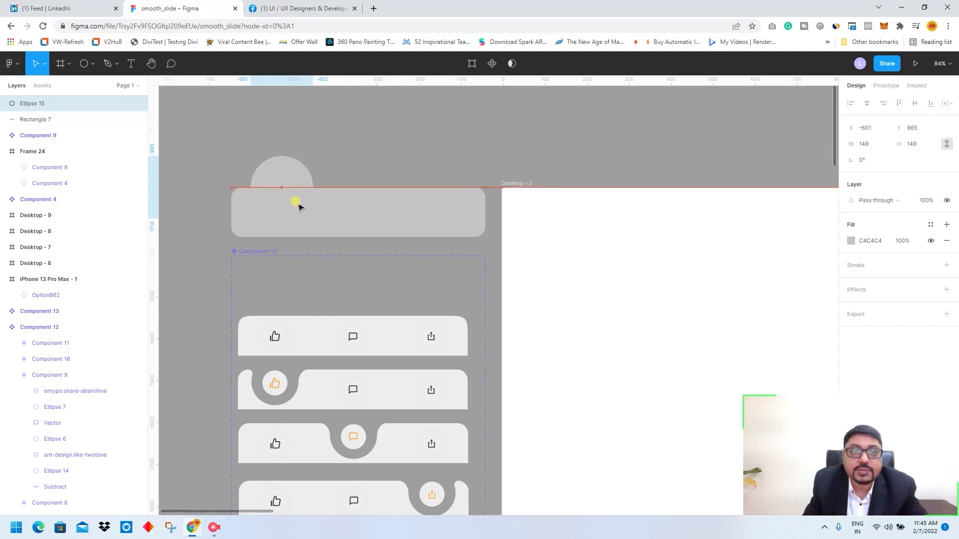
Step: Subtract the circle from the rounded rectangle to cut a semicircular notch into its upper edge
{"action": "left_click", "coordinate": [236, 207], "text": "shift"}
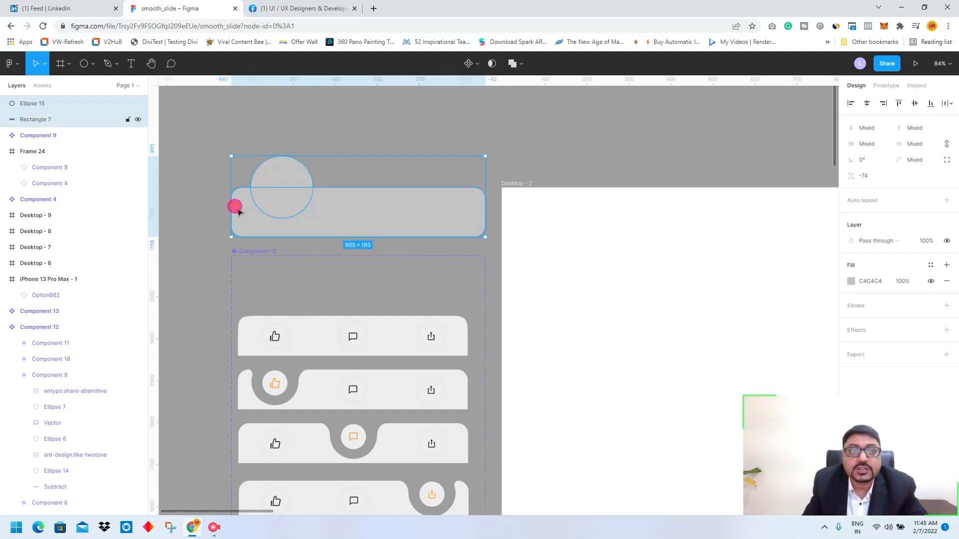
{"action": "left_click", "coordinate": [522, 65]}
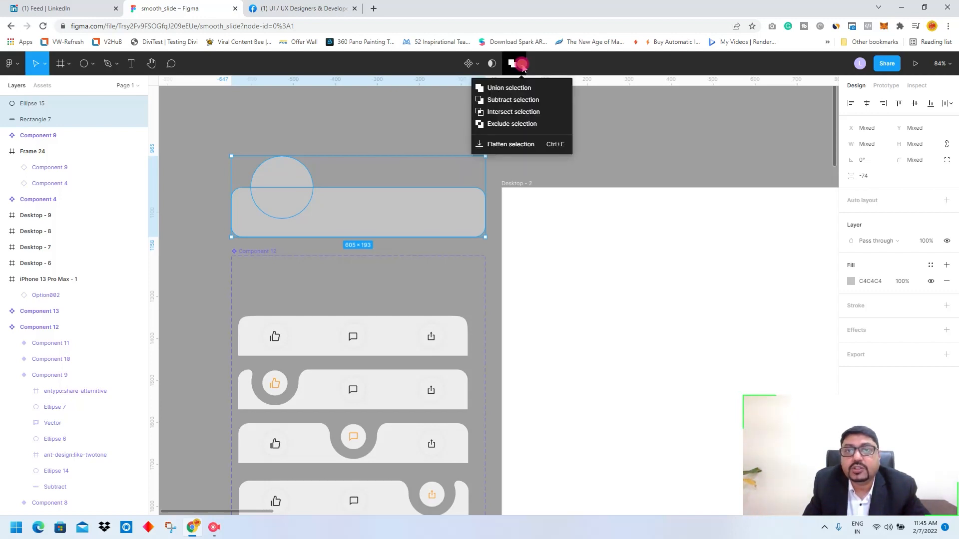
{"action": "left_click", "coordinate": [516, 101]}
{"action": "left_click", "coordinate": [364, 173]}
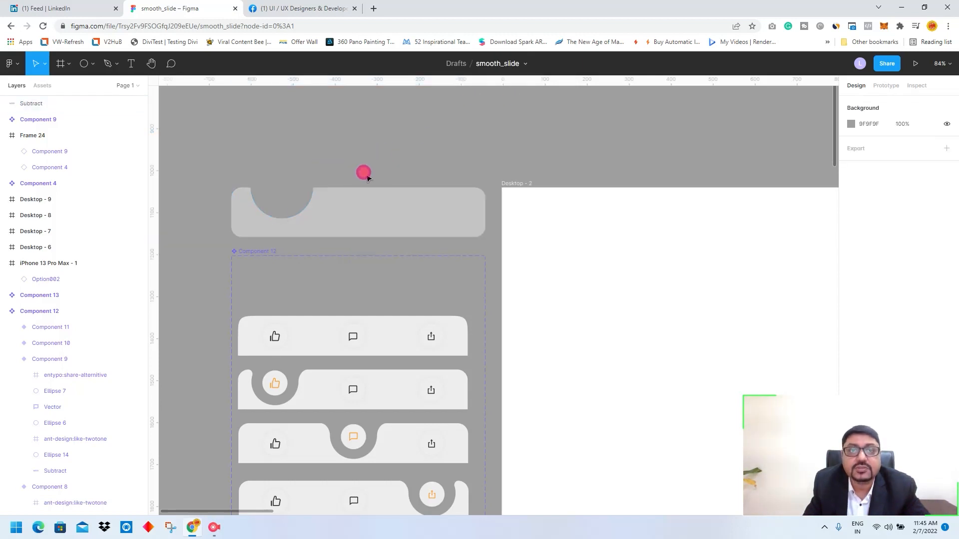
Step: Shift the circle inside the subtracted shape slightly to the right, to X -593
{"action": "left_click", "coordinate": [240, 216]}
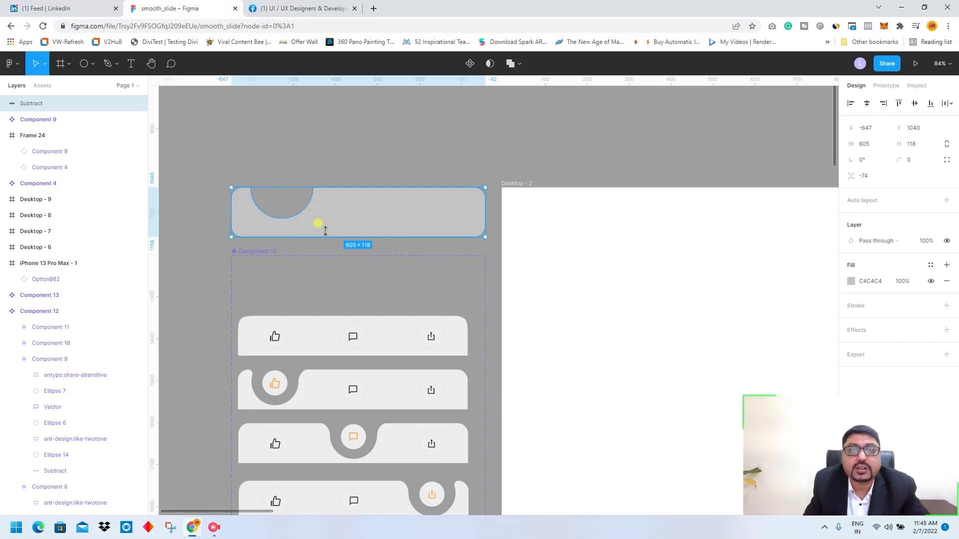
{"action": "double_click", "coordinate": [305, 209]}
{"action": "left_click", "coordinate": [285, 200]}
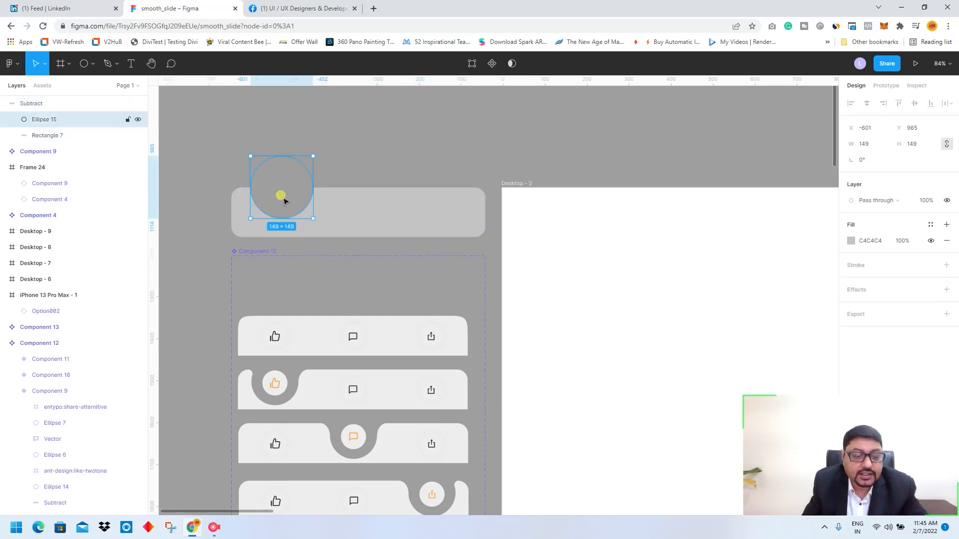
{"action": "mouse_move", "coordinate": [285, 200]}
{"action": "left_mouse_down"}
{"action": "mouse_move", "coordinate": [436, 216]}
{"action": "mouse_move", "coordinate": [308, 219]}
{"action": "mouse_move", "coordinate": [289, 214]}
{"action": "mouse_move", "coordinate": [288, 202]}
{"action": "mouse_move", "coordinate": [402, 208]}
{"action": "mouse_move", "coordinate": [280, 208]}
{"action": "left_mouse_up"}
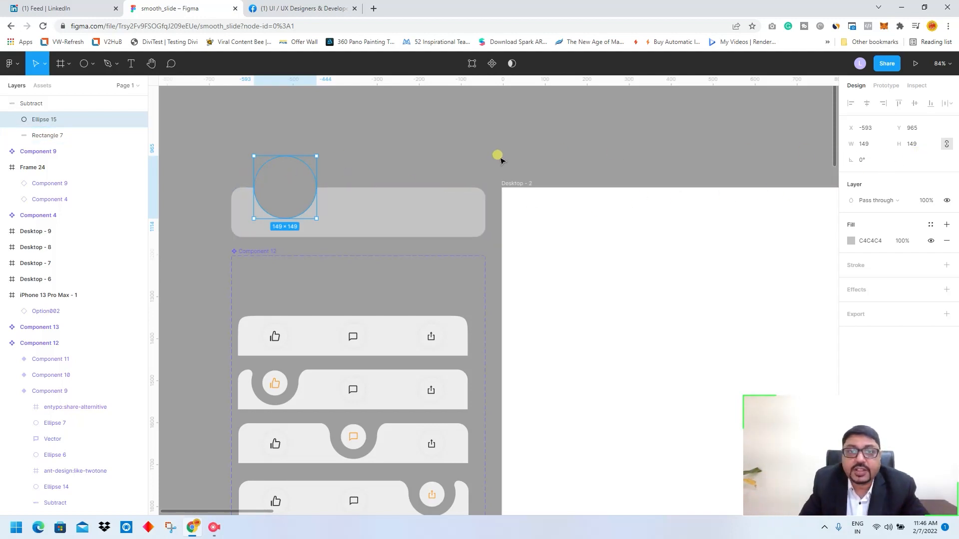
Step: Try a corner radius of 120 on the whole subtracted shape to smooth the notch
{"action": "left_click", "coordinate": [376, 195]}
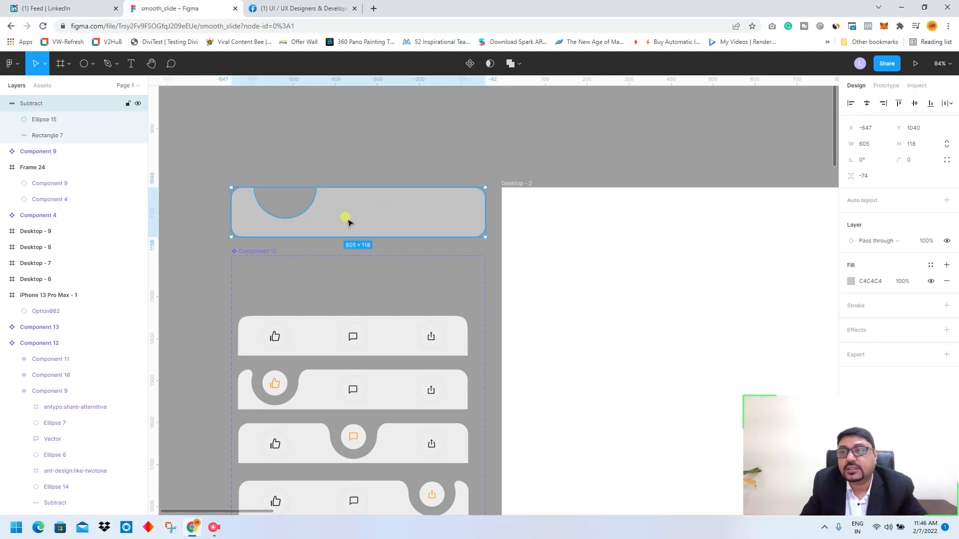
{"action": "left_click", "coordinate": [913, 160]}
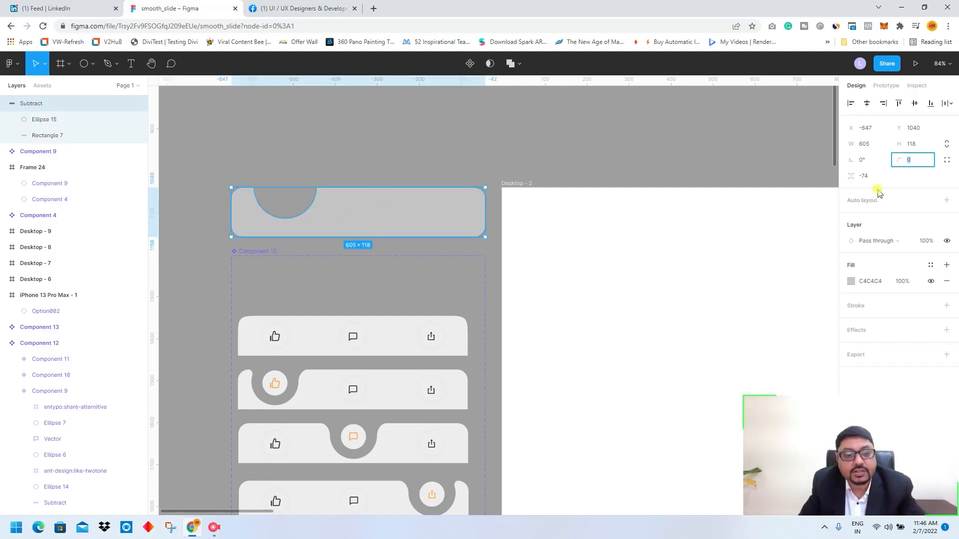
{"action": "key", "text": "Return"}
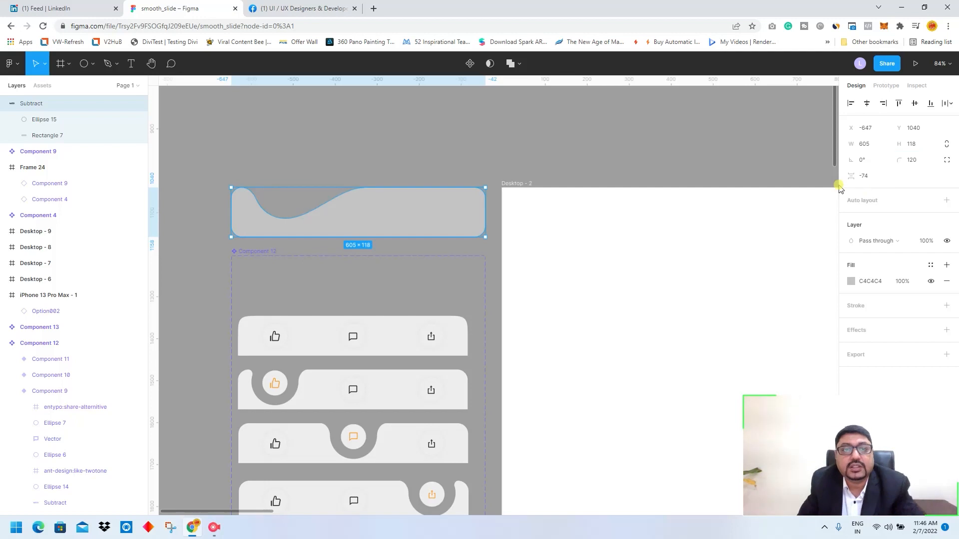
{"action": "left_click", "coordinate": [323, 147]}
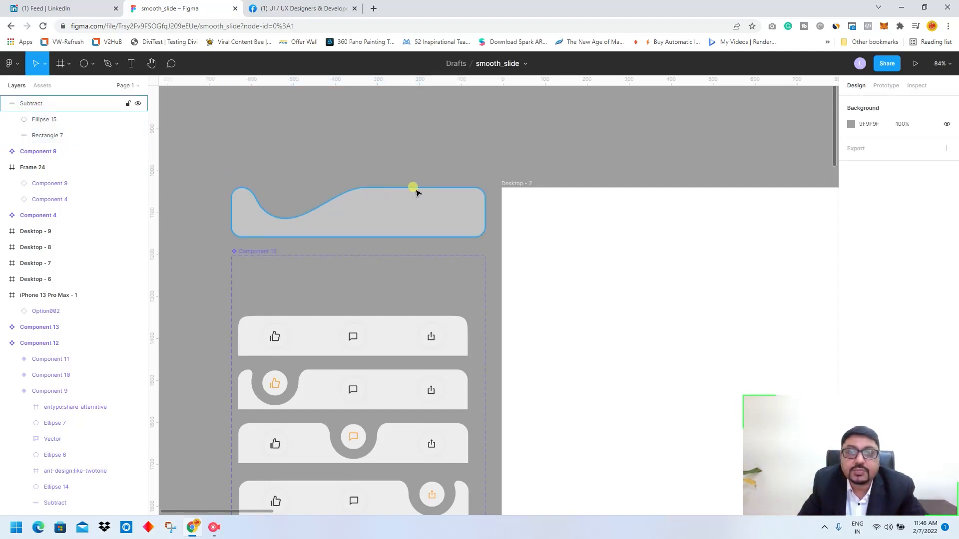
Step: Set the subtracted shape's corner radius to 80
{"action": "left_click", "coordinate": [364, 213]}
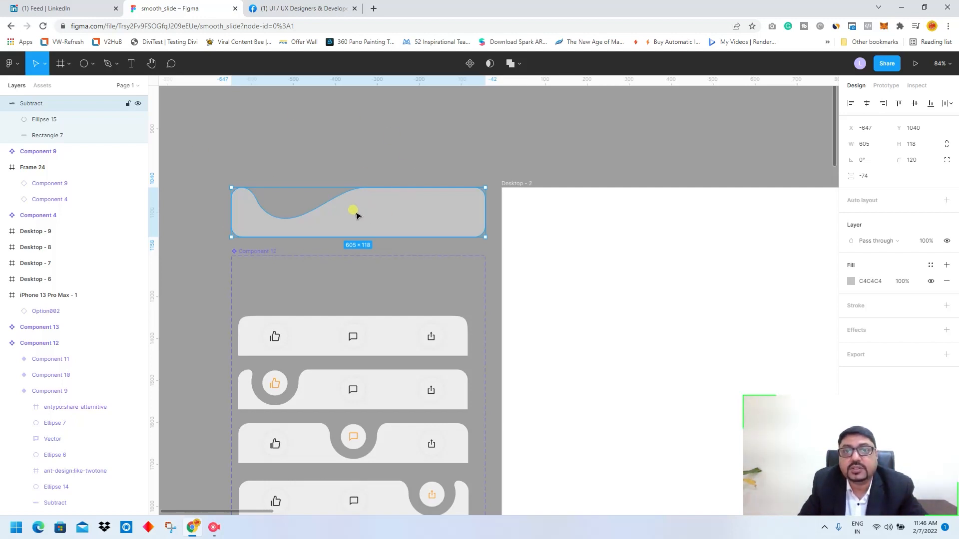
{"action": "left_click", "coordinate": [917, 162]}
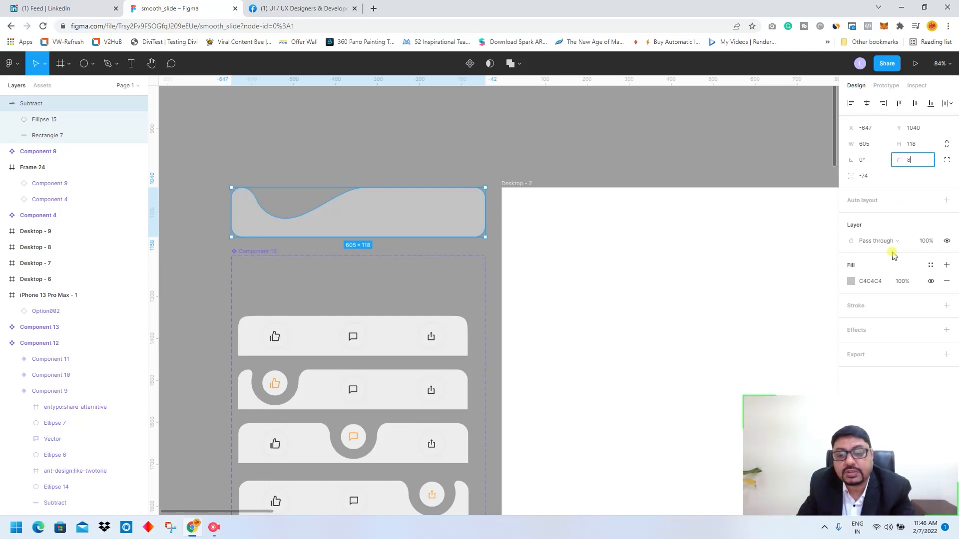
{"action": "key", "text": "Return"}
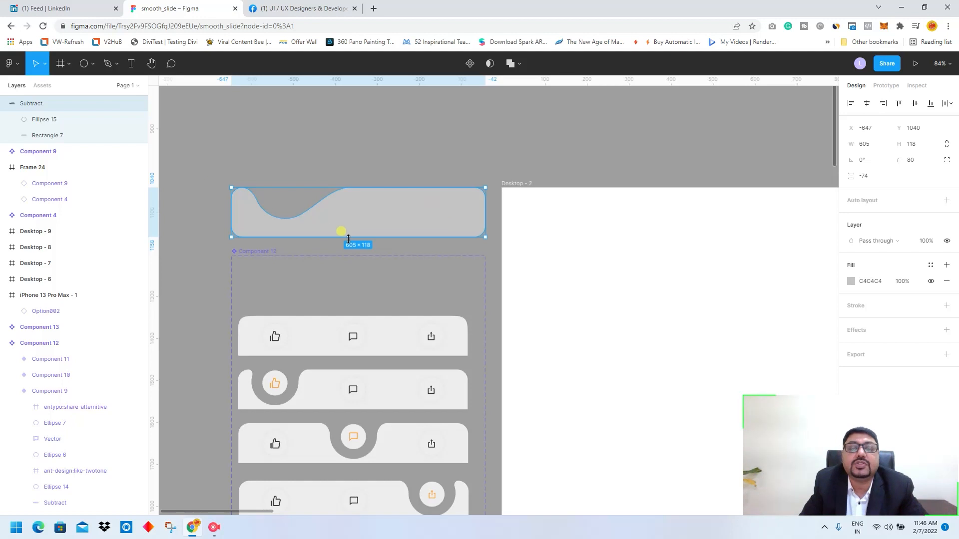
{"action": "left_click", "coordinate": [297, 139]}
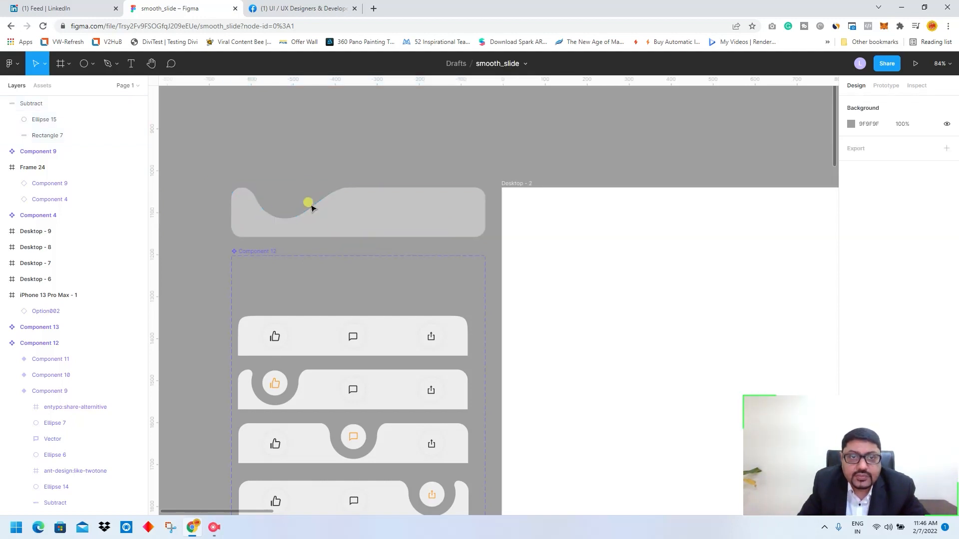
Step: Duplicate the curved bar so one copy sits below the other, and move the lower bar's notch circle to its middle
{"action": "left_click", "coordinate": [307, 222]}
{"action": "left_click_drag", "start_coordinate": [293, 211], "coordinate": [383, 186]}
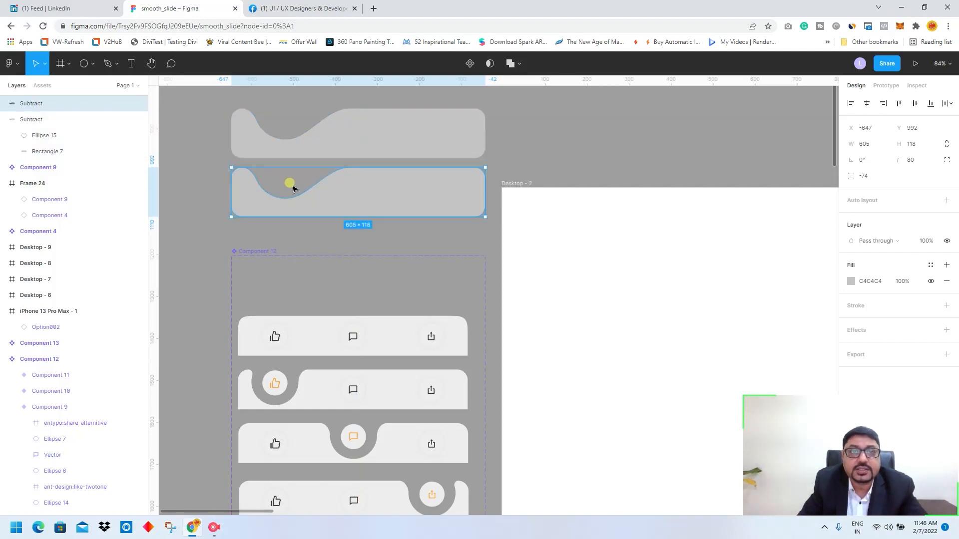
{"action": "left_click", "coordinate": [277, 188]}
{"action": "double_click", "coordinate": [261, 195]}
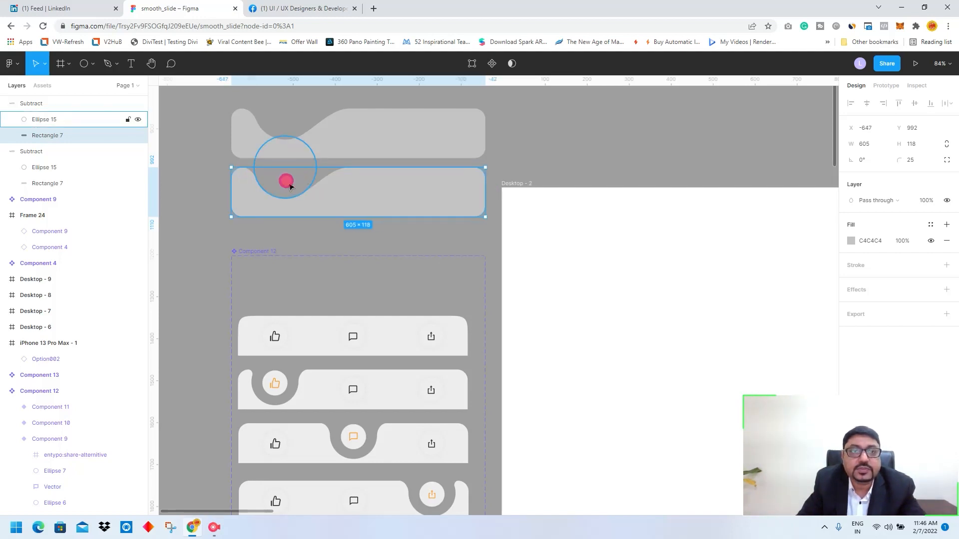
{"action": "left_click", "coordinate": [291, 186]}
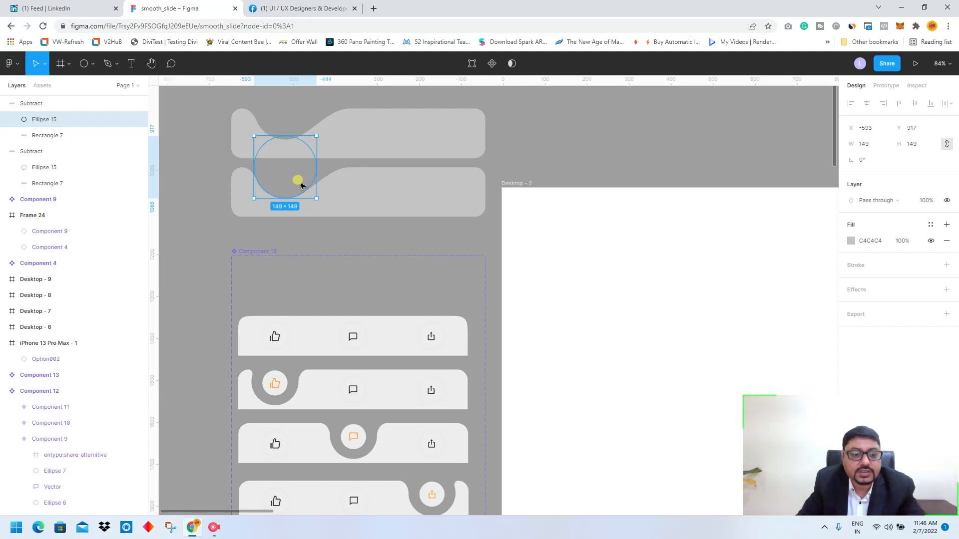
{"action": "left_click_drag", "start_coordinate": [300, 186], "coordinate": [373, 186]}
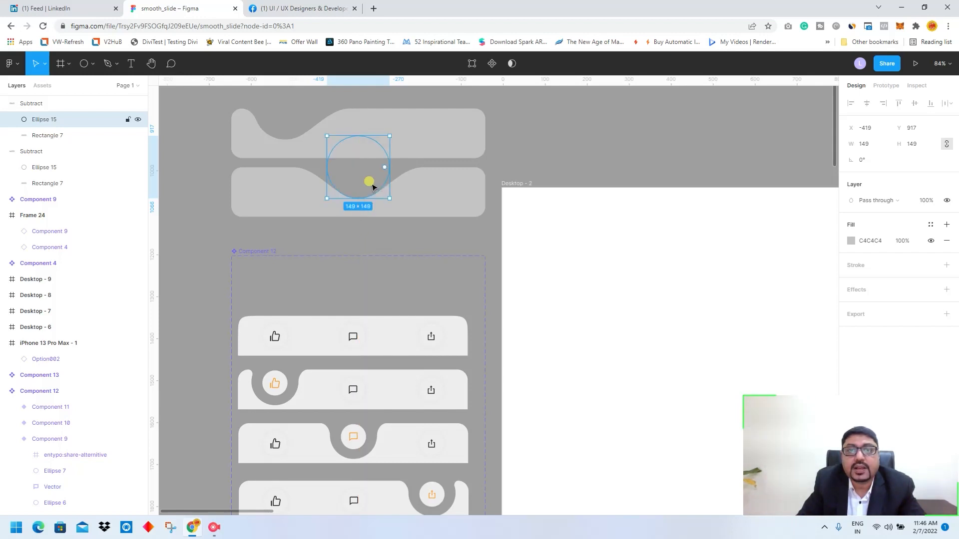
Step: Try to duplicate the centre-notched bar beside the upper bar, undoing the misplaced copy
{"action": "scroll", "coordinate": [442, 212], "scroll_direction": "down", "scroll_amount": 1}
{"action": "scroll", "coordinate": [447, 190], "scroll_direction": "down", "scroll_amount": 2}
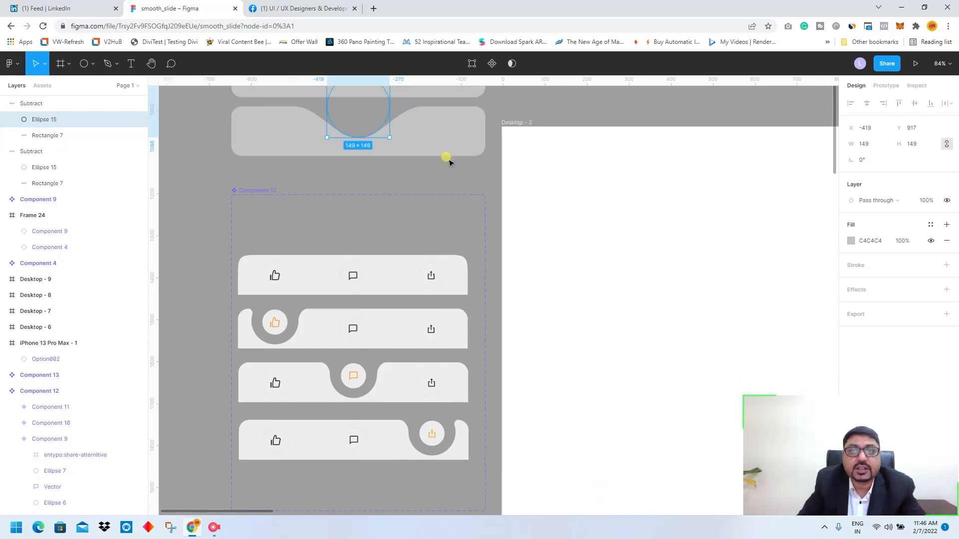
{"action": "scroll", "coordinate": [546, 219], "scroll_direction": "up", "scroll_amount": 5}
{"action": "left_click", "coordinate": [451, 243]}
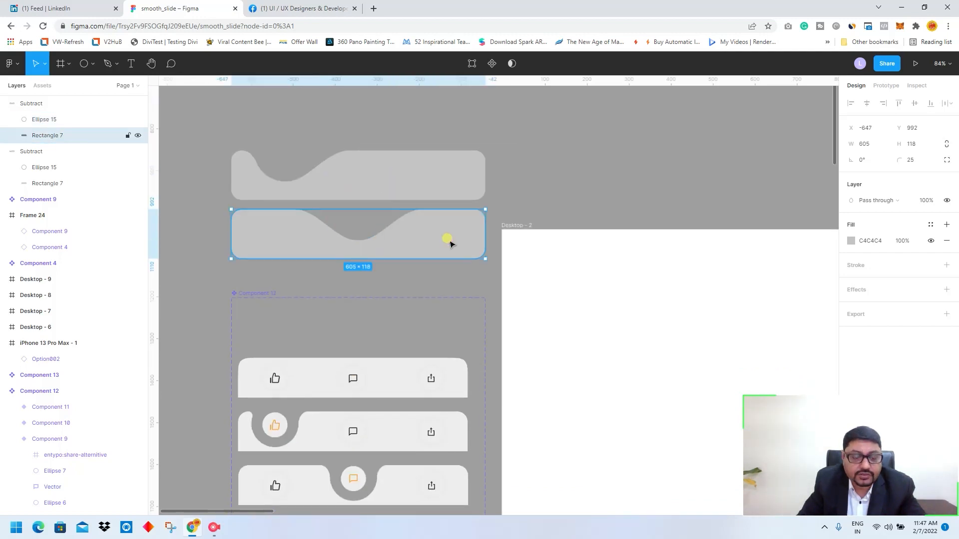
{"action": "left_click", "coordinate": [450, 244]}
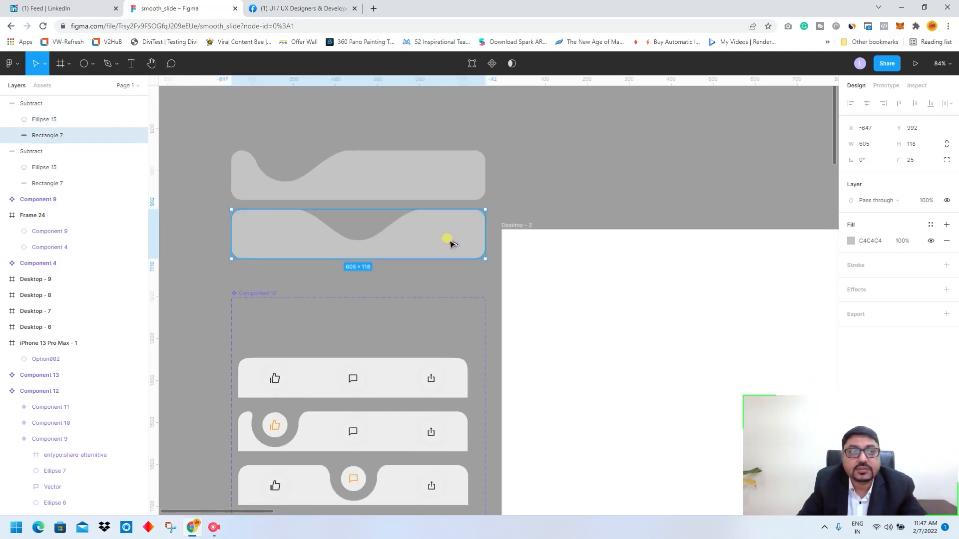
{"action": "left_click", "coordinate": [75, 121], "text": "shift"}
{"action": "left_click", "coordinate": [42, 107]}
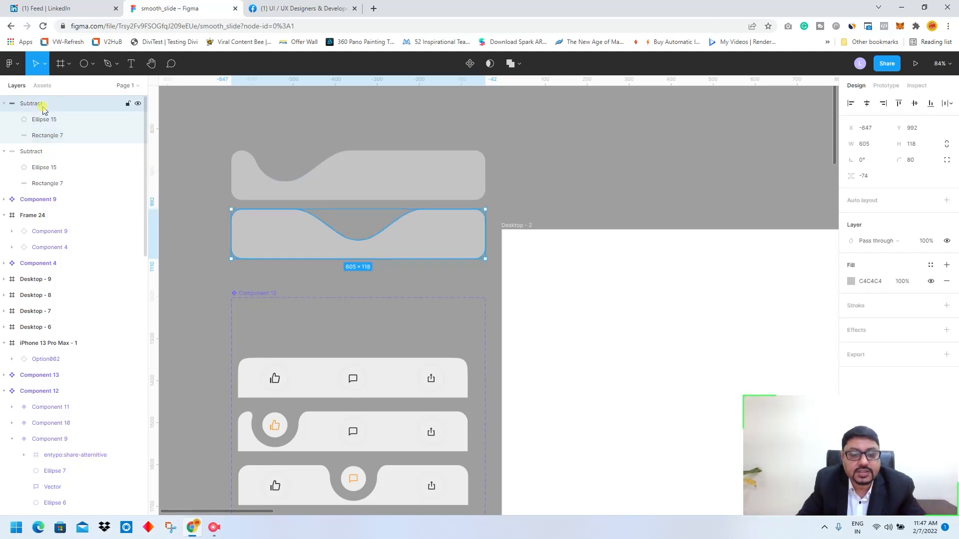
{"action": "left_click_drag", "start_coordinate": [44, 107], "coordinate": [614, 167]}
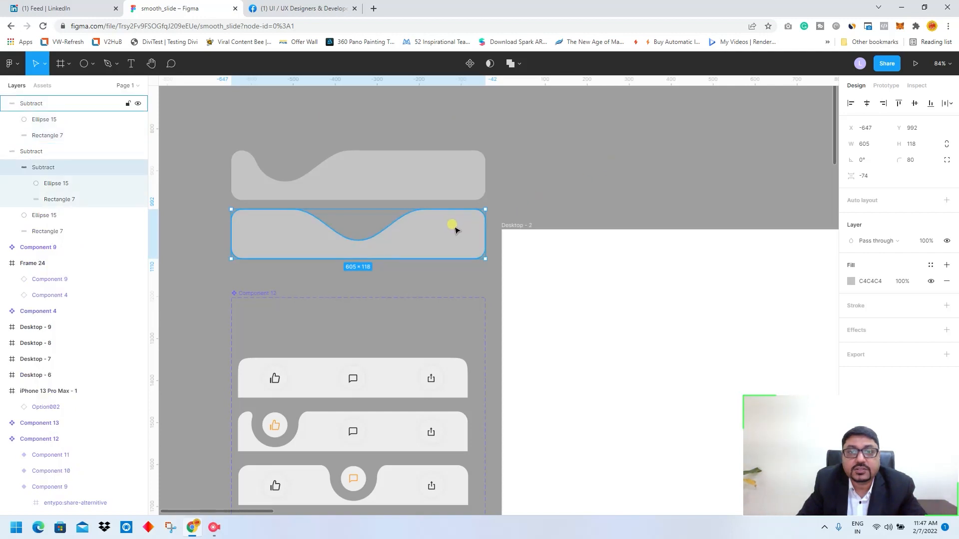
{"action": "left_click_drag", "start_coordinate": [451, 226], "coordinate": [744, 173]}
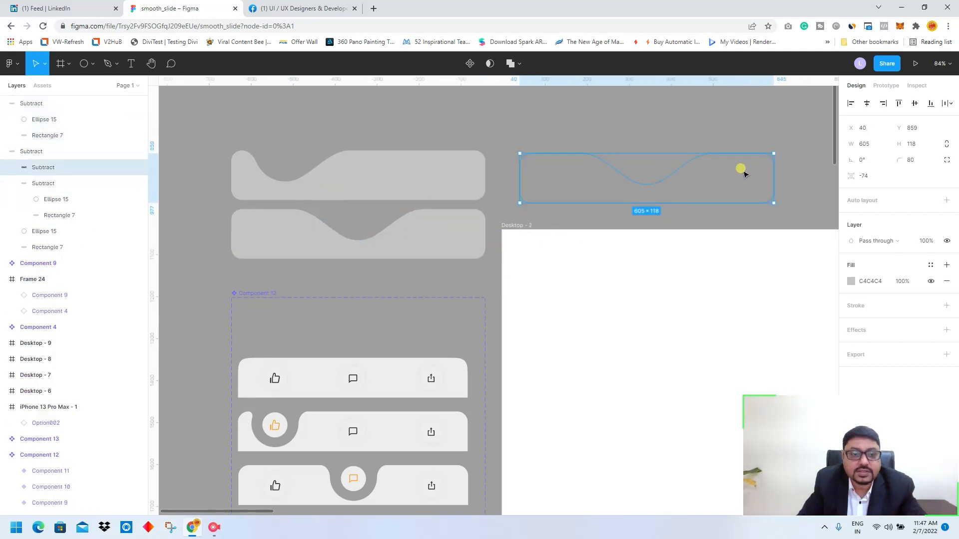
{"action": "key", "text": "ctrl+z"}
Step: Duplicate the centre-notched bar to the right of the upper bar and move the copy's notch circle right to X 419
{"action": "left_click", "coordinate": [425, 220]}
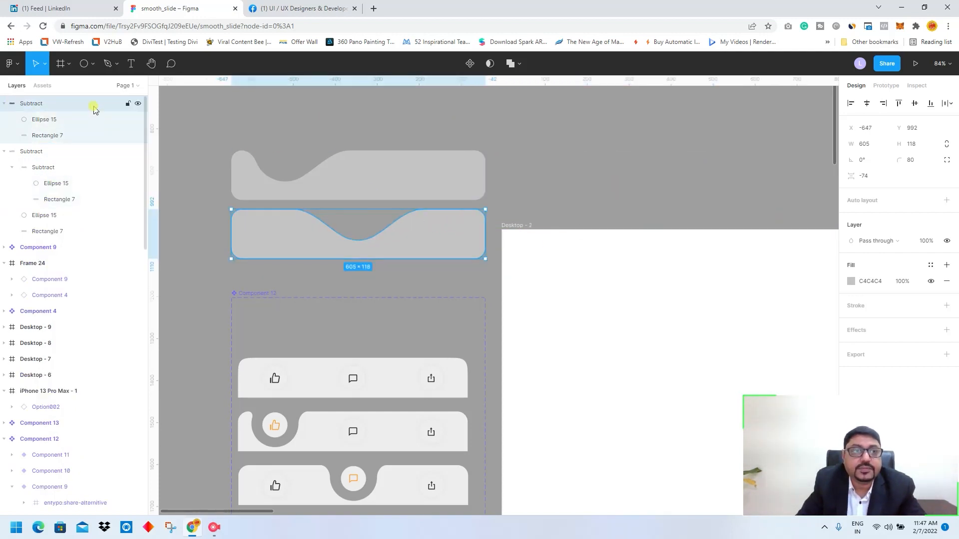
{"action": "left_click_drag", "start_coordinate": [436, 228], "coordinate": [695, 167]}
{"action": "left_click", "coordinate": [638, 173]}
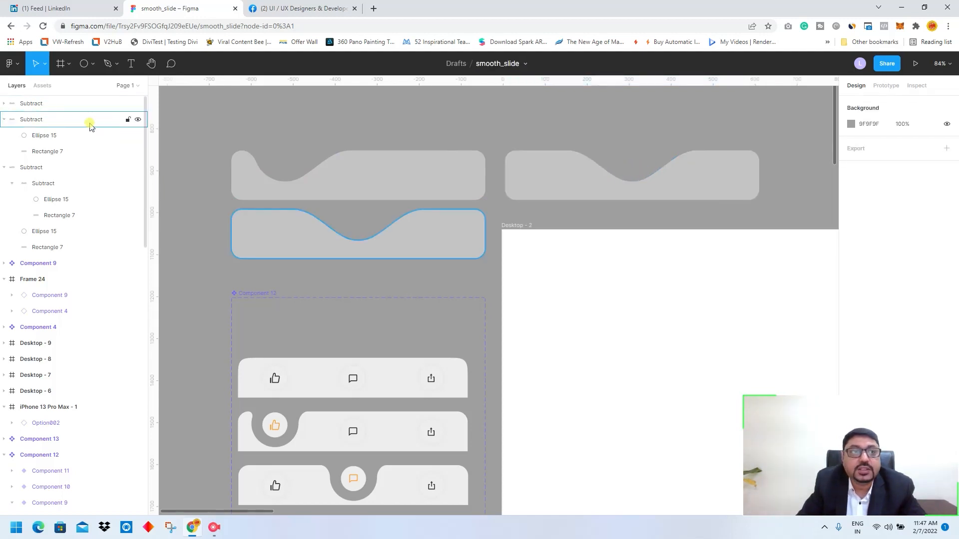
{"action": "left_click", "coordinate": [4, 104]}
{"action": "left_click", "coordinate": [43, 119]}
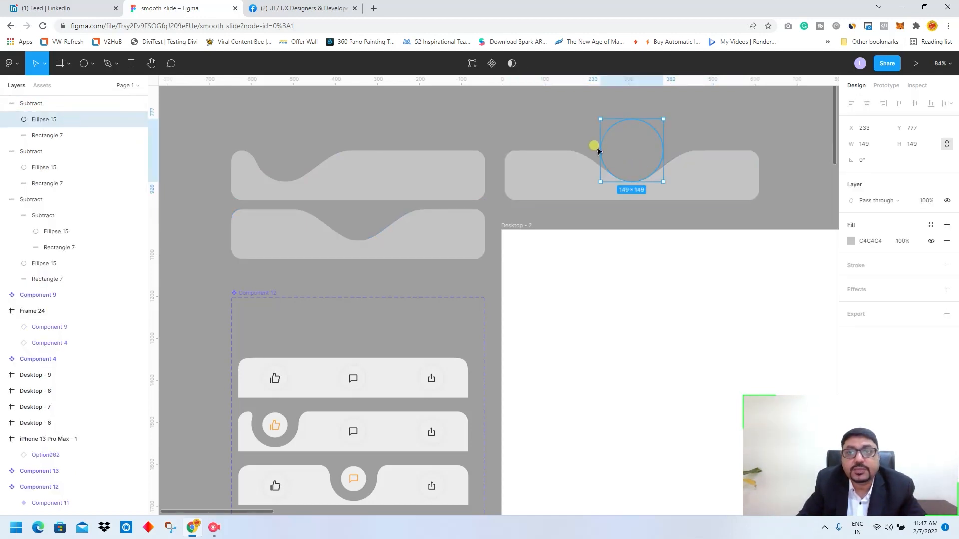
{"action": "left_click_drag", "start_coordinate": [638, 159], "coordinate": [715, 159]}
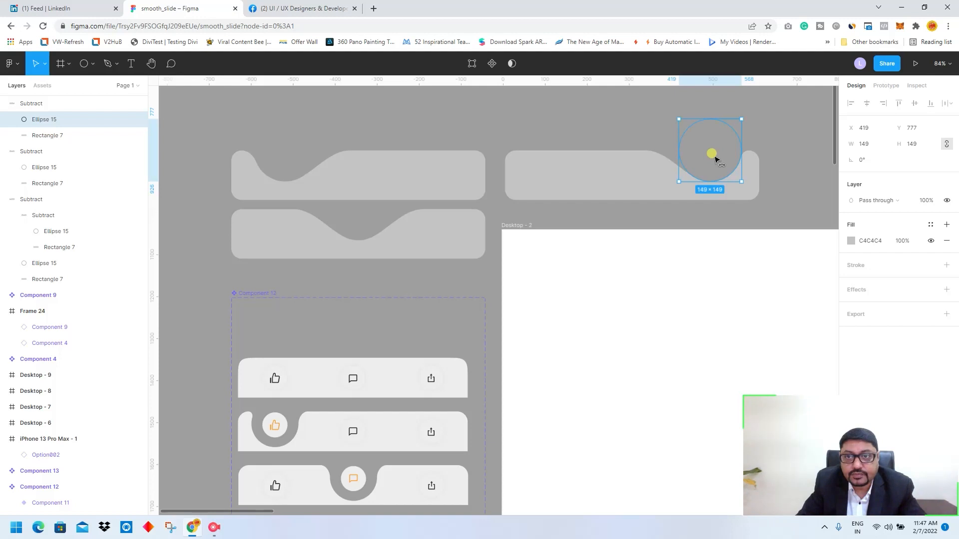
{"action": "left_click", "coordinate": [764, 144]}
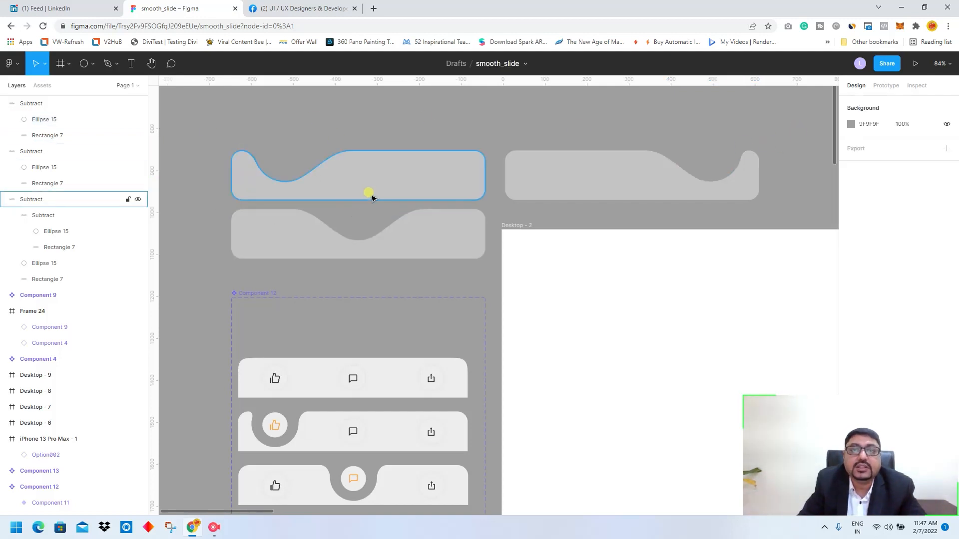
Step: Examine the Component 12 variants one by one, from the plain bar to the like, comment and share notch versions
{"action": "scroll", "coordinate": [359, 189], "scroll_direction": "down", "scroll_amount": 1}
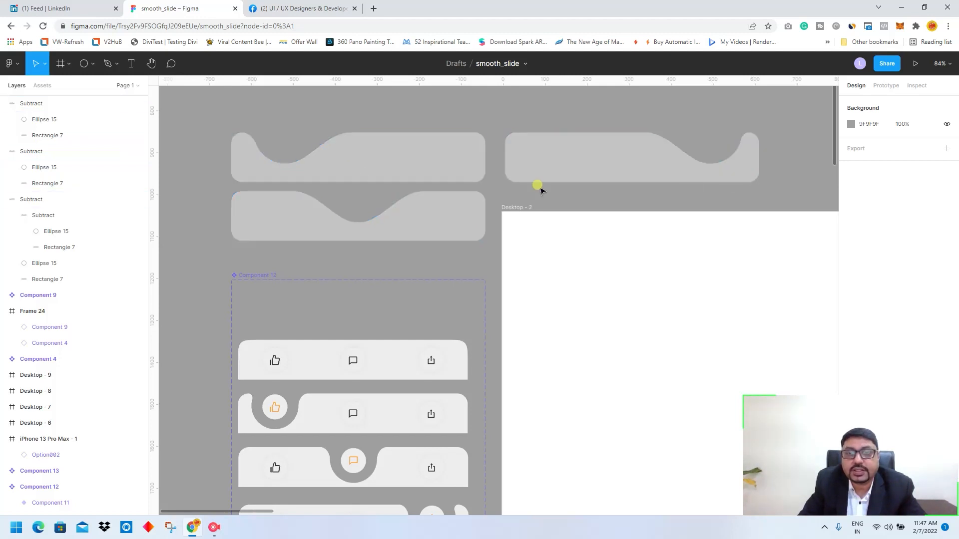
{"action": "scroll", "coordinate": [404, 345], "scroll_direction": "down", "scroll_amount": 1}
{"action": "scroll", "coordinate": [408, 363], "scroll_direction": "down", "scroll_amount": 2}
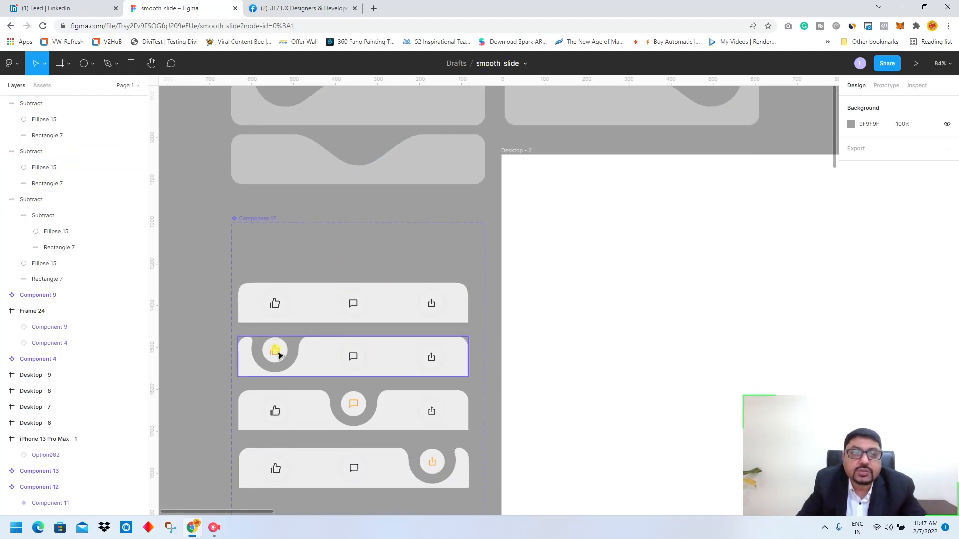
{"action": "left_click", "coordinate": [279, 355]}
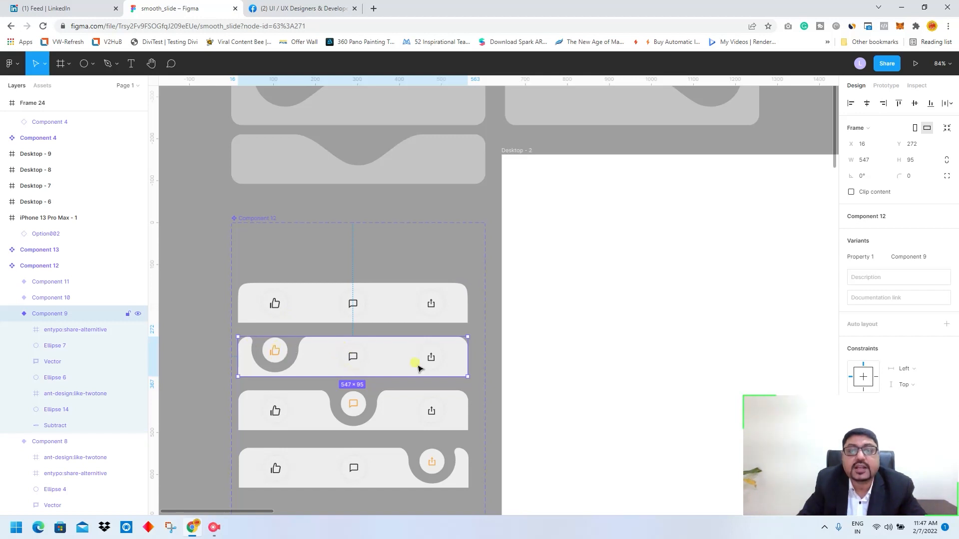
{"action": "scroll", "coordinate": [446, 371], "scroll_direction": "down", "scroll_amount": 2}
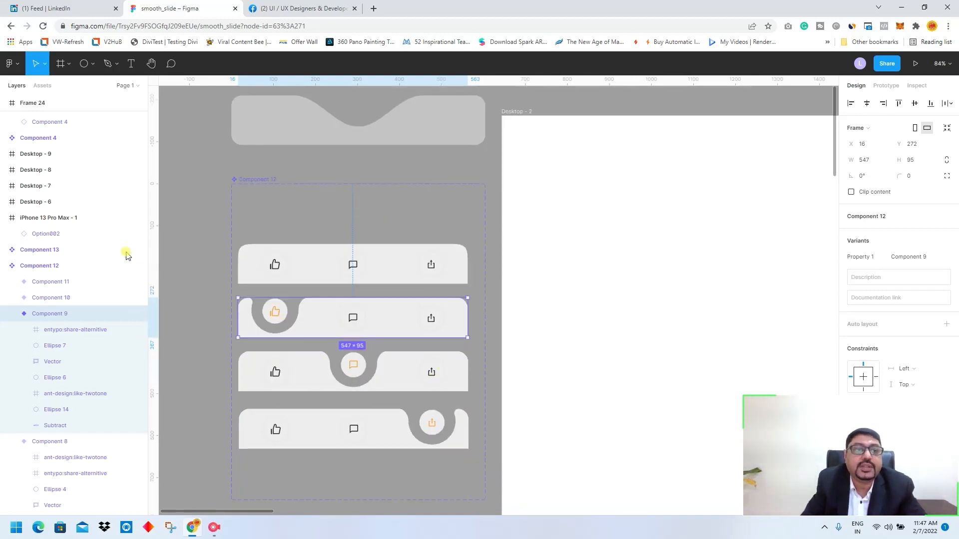
{"action": "left_click", "coordinate": [248, 255]}
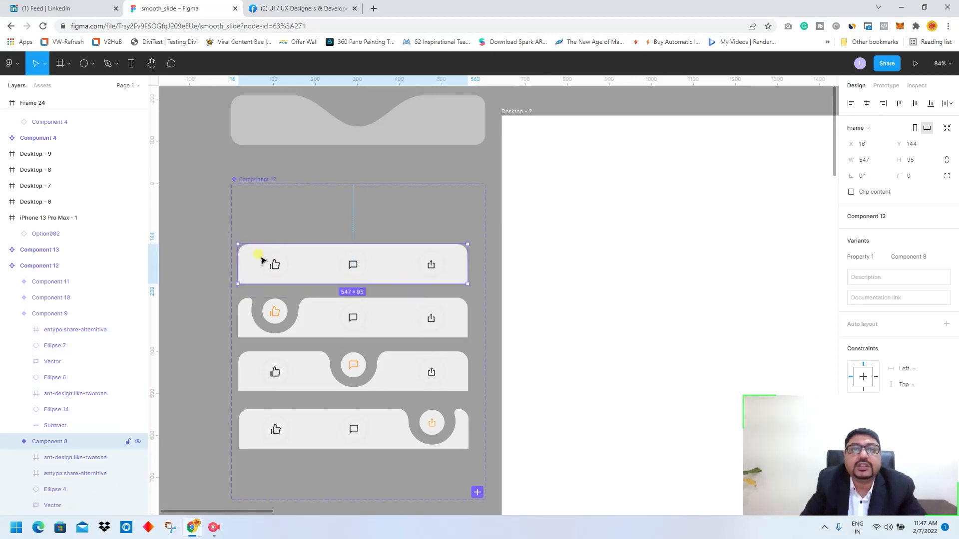
{"action": "left_click", "coordinate": [381, 318]}
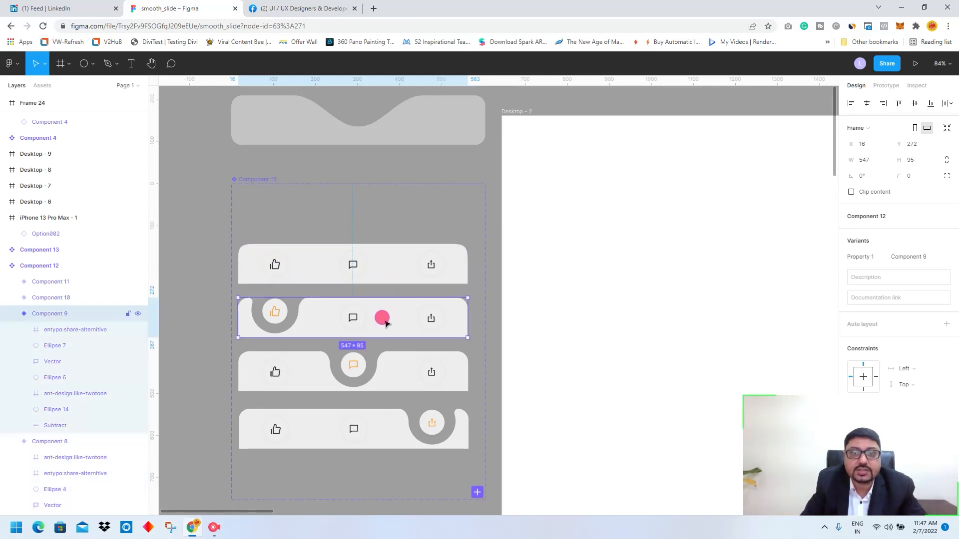
{"action": "left_click", "coordinate": [322, 261]}
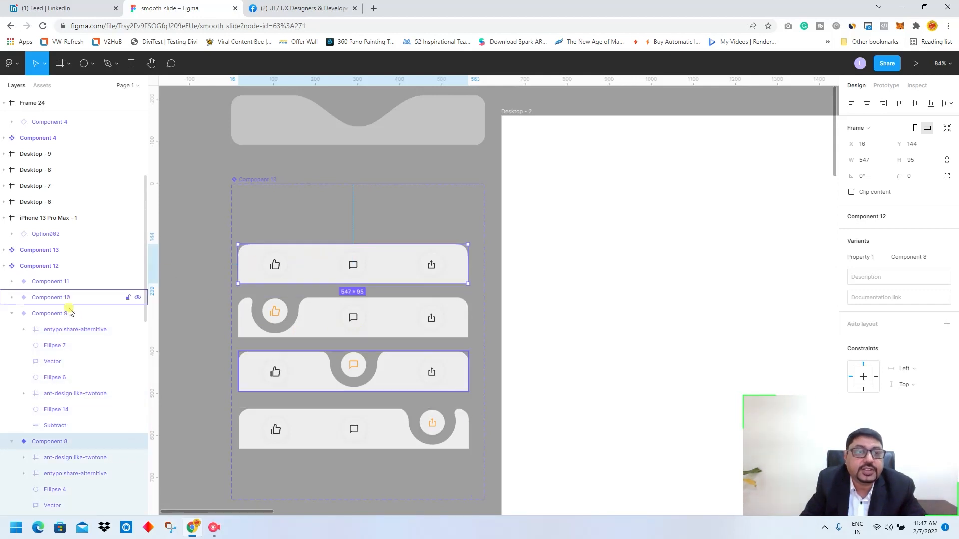
{"action": "left_click", "coordinate": [5, 267]}
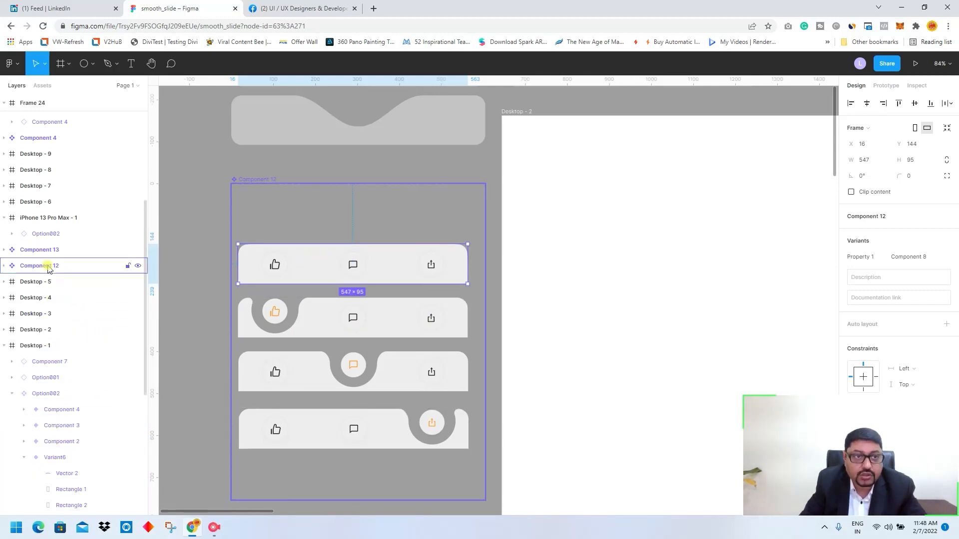
{"action": "left_click", "coordinate": [249, 258]}
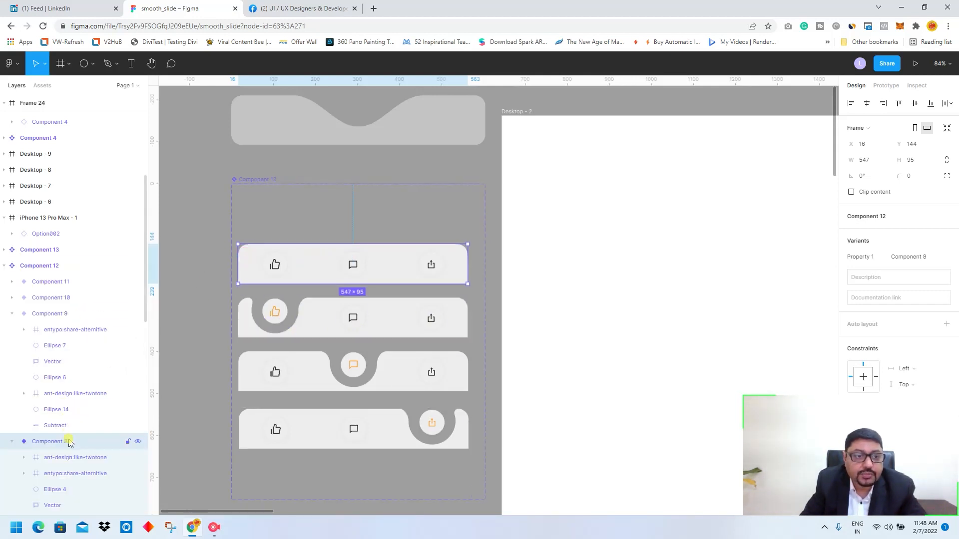
{"action": "left_click", "coordinate": [56, 315]}
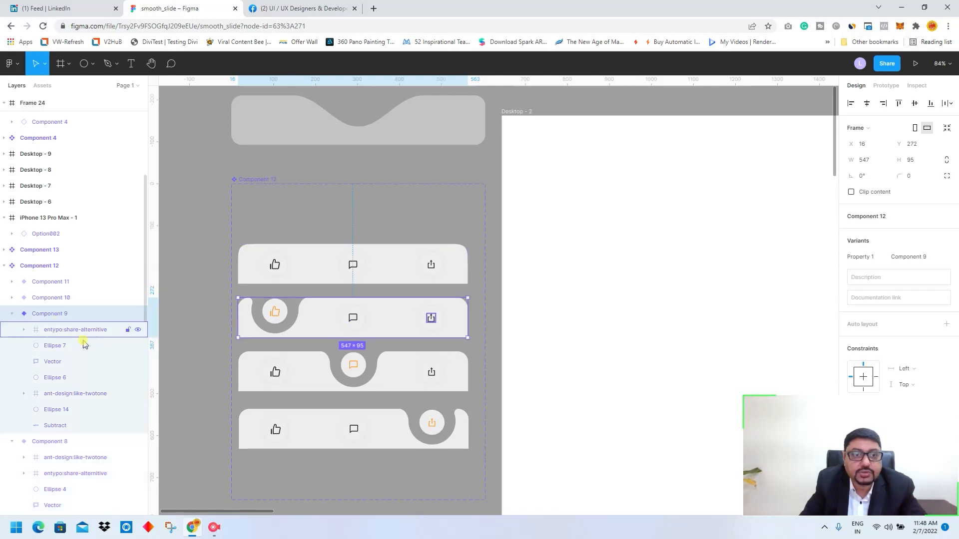
{"action": "left_click", "coordinate": [58, 298]}
{"action": "left_click", "coordinate": [58, 283]}
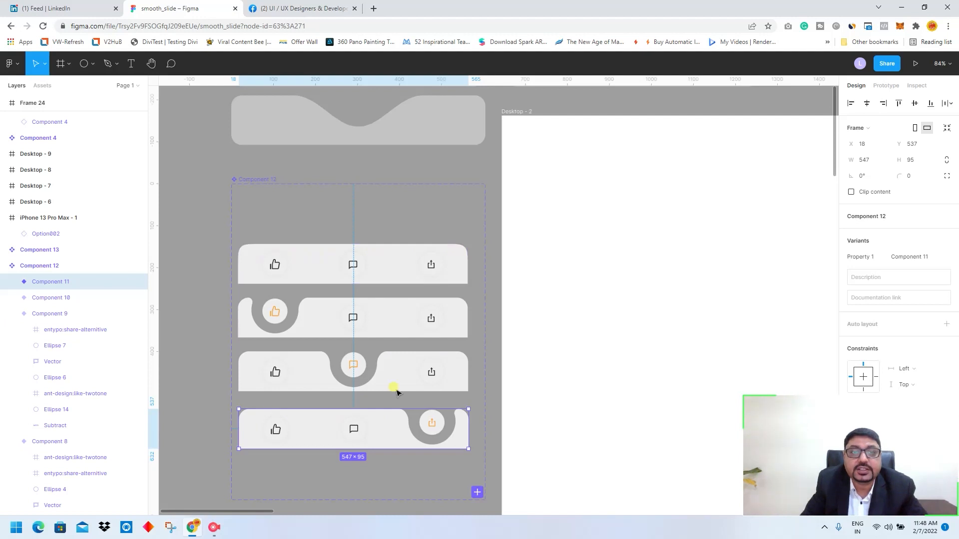
Step: Select the whole Component 12 set and review its variant properties
{"action": "left_click", "coordinate": [252, 179]}
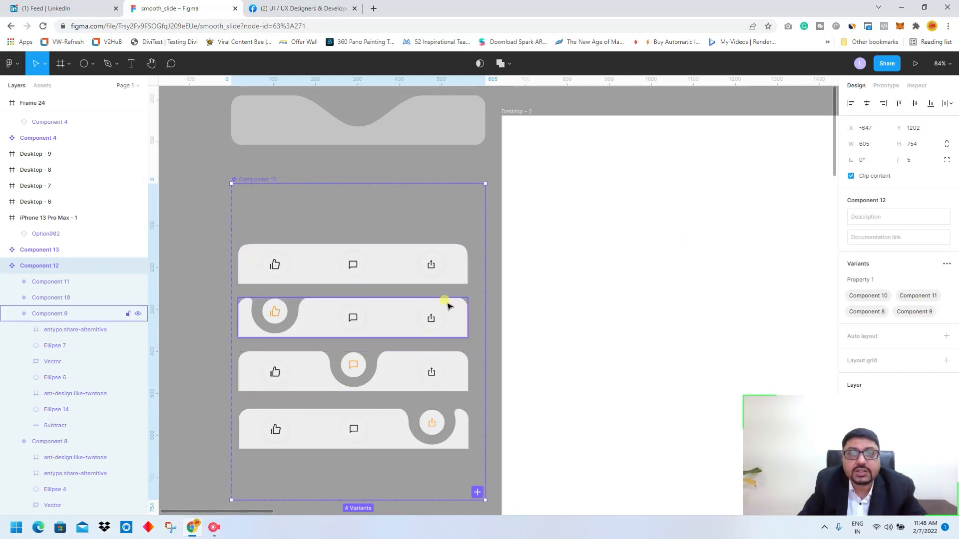
{"action": "scroll", "coordinate": [552, 274], "scroll_direction": "up", "scroll_amount": 3}
{"action": "scroll", "coordinate": [349, 419], "scroll_direction": "down", "scroll_amount": 3}
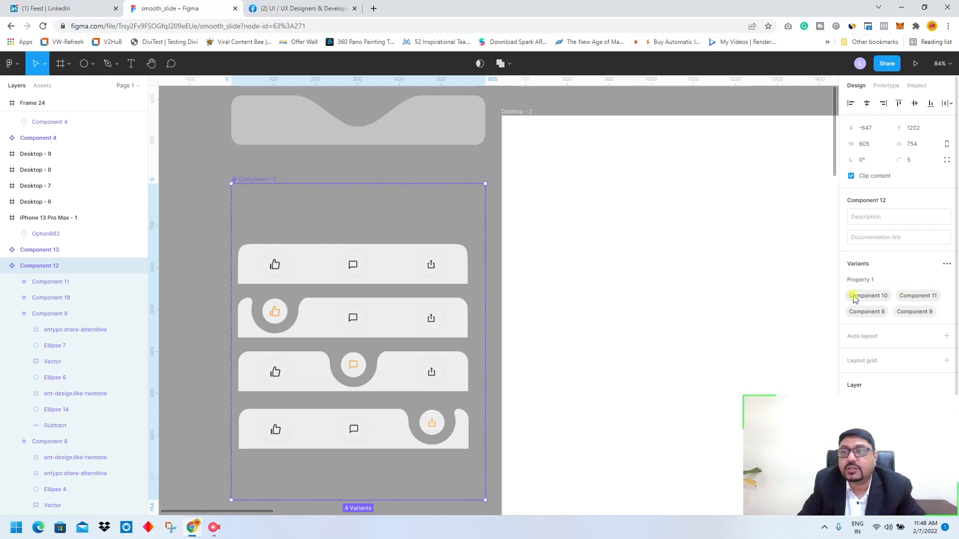
{"action": "left_click", "coordinate": [439, 272]}
{"action": "left_click", "coordinate": [224, 175]}
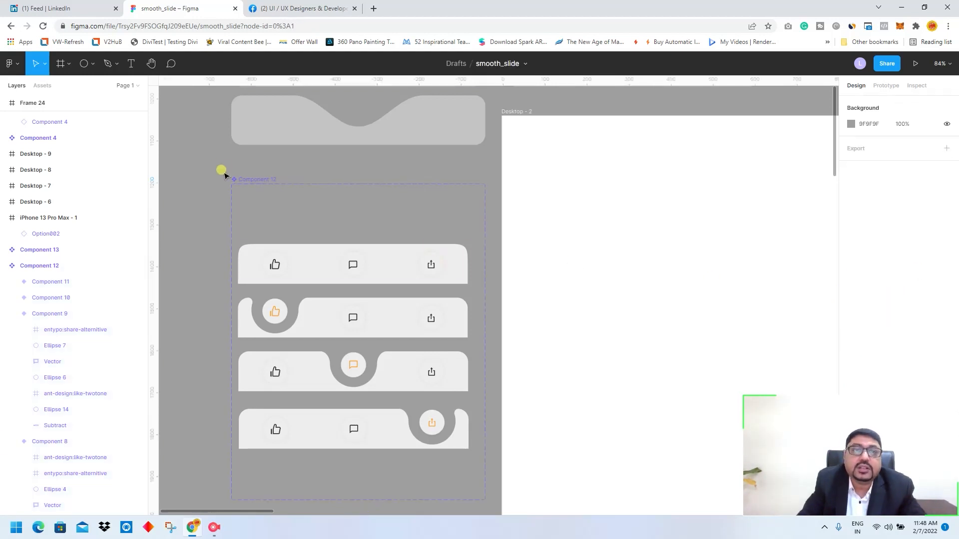
{"action": "left_click", "coordinate": [238, 178]}
{"action": "scroll", "coordinate": [368, 227], "scroll_direction": "down", "scroll_amount": 4}
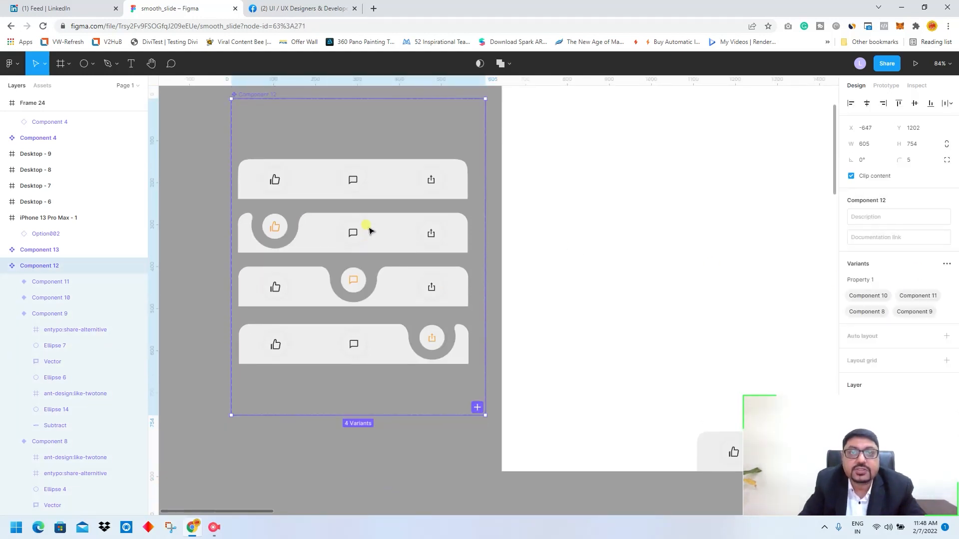
Step: Inspect the prototype settings and the interactions on the like and comment icons inside the Component 12 variants
{"action": "left_click", "coordinate": [887, 86]}
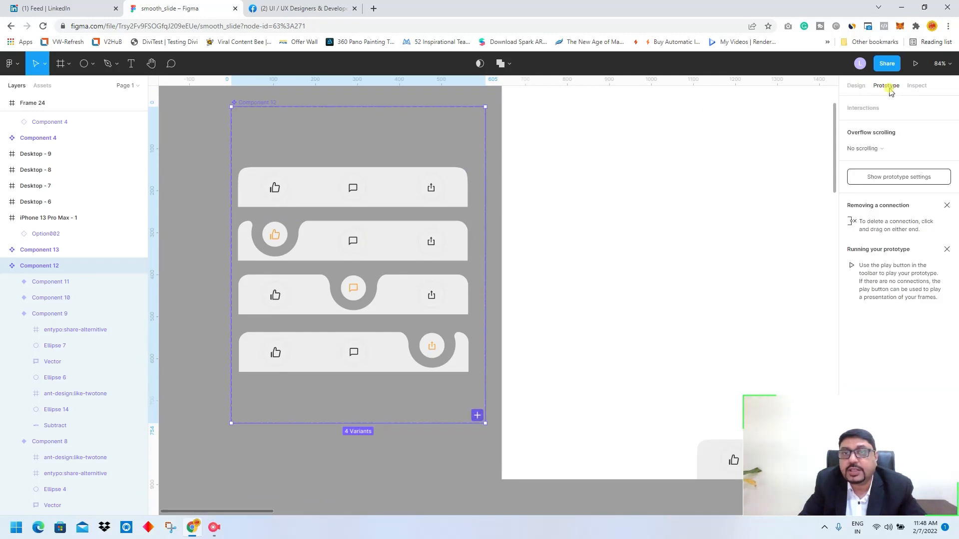
{"action": "left_click", "coordinate": [274, 189]}
{"action": "left_click", "coordinate": [282, 190]}
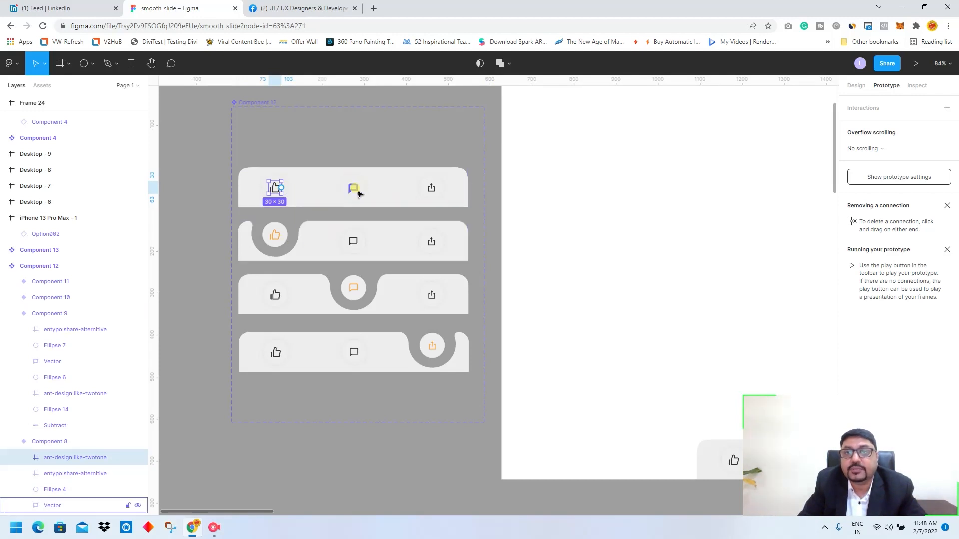
{"action": "left_click", "coordinate": [874, 178]}
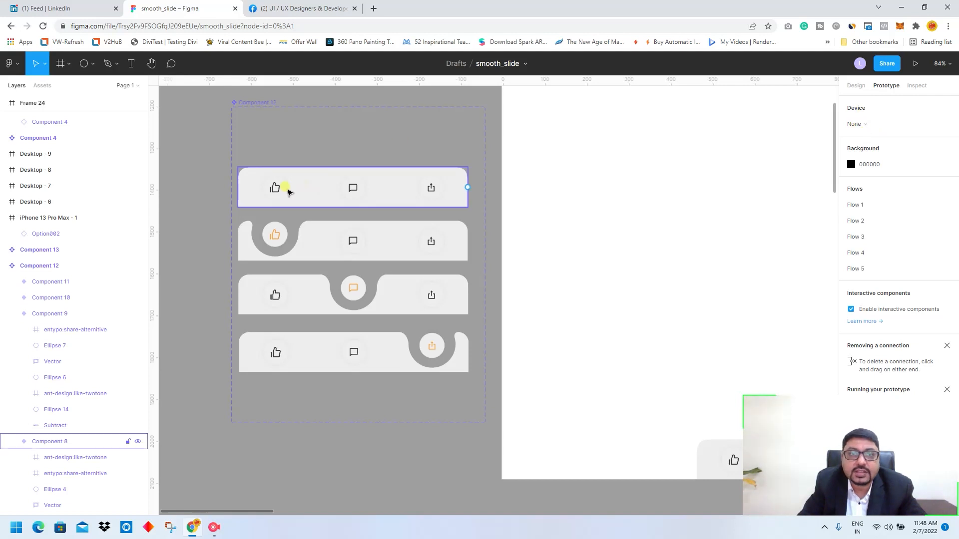
{"action": "left_click", "coordinate": [282, 190]}
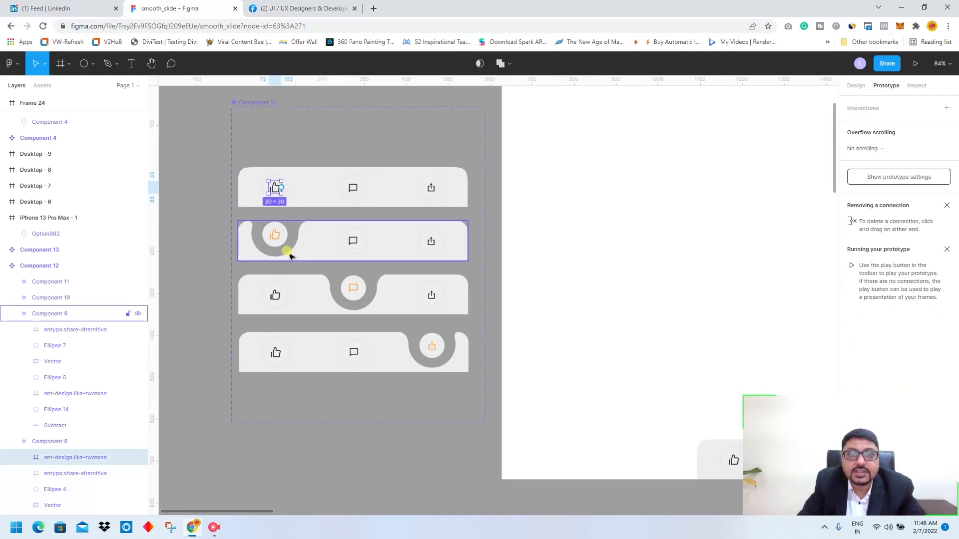
{"action": "double_click", "coordinate": [357, 244]}
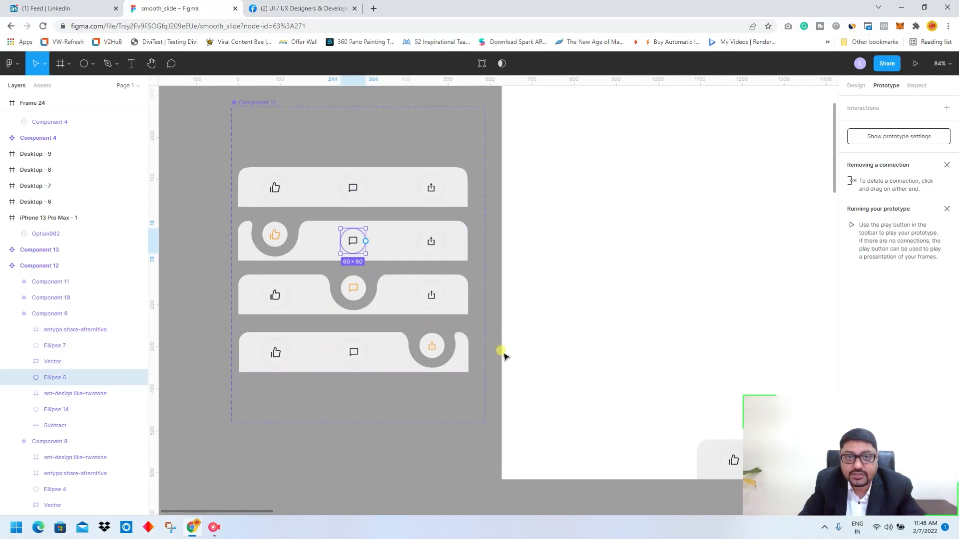
{"action": "scroll", "coordinate": [480, 349], "scroll_direction": "down", "scroll_amount": 5}
{"action": "scroll", "coordinate": [516, 352], "scroll_direction": "up", "scroll_amount": 3}
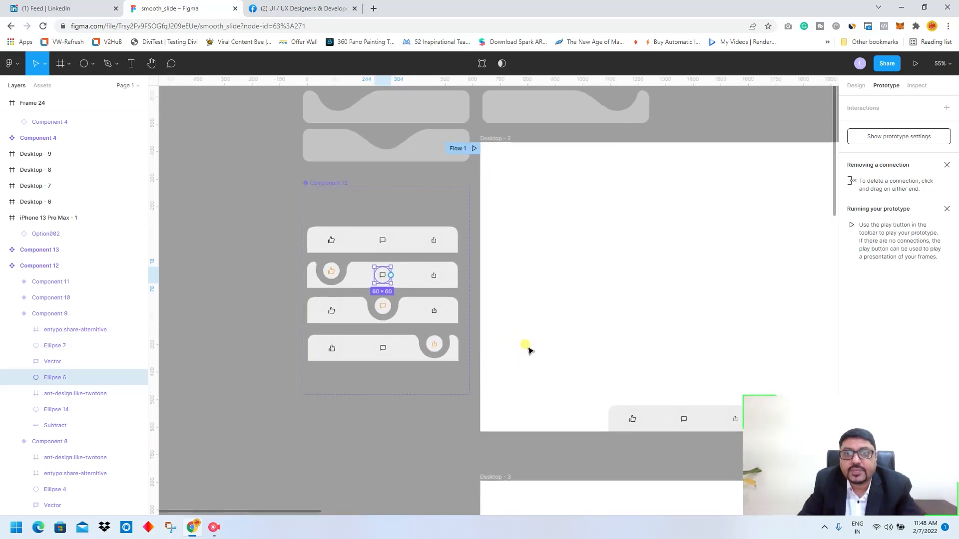
{"action": "left_click_drag", "start_coordinate": [574, 287], "coordinate": [670, 268]}
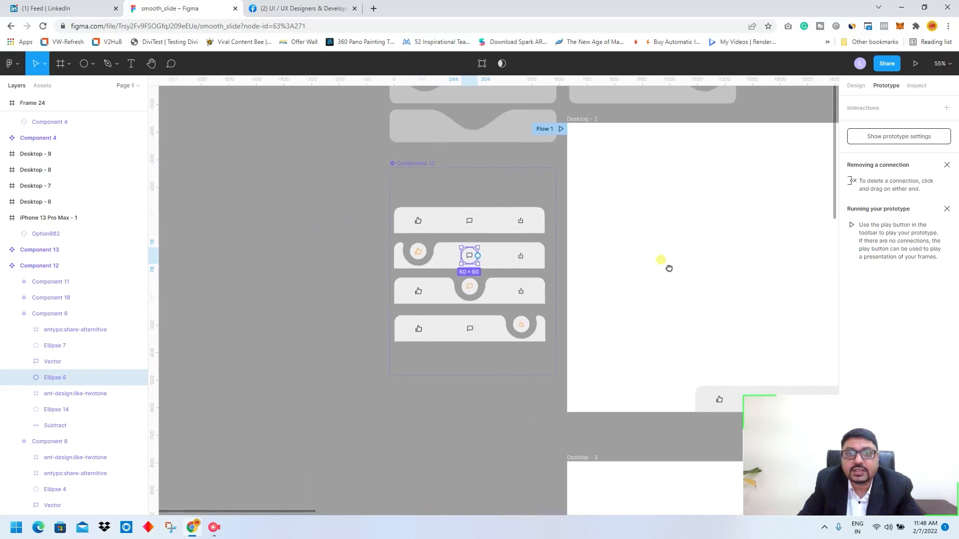
{"action": "left_click", "coordinate": [406, 216]}
{"action": "double_click", "coordinate": [418, 221]}
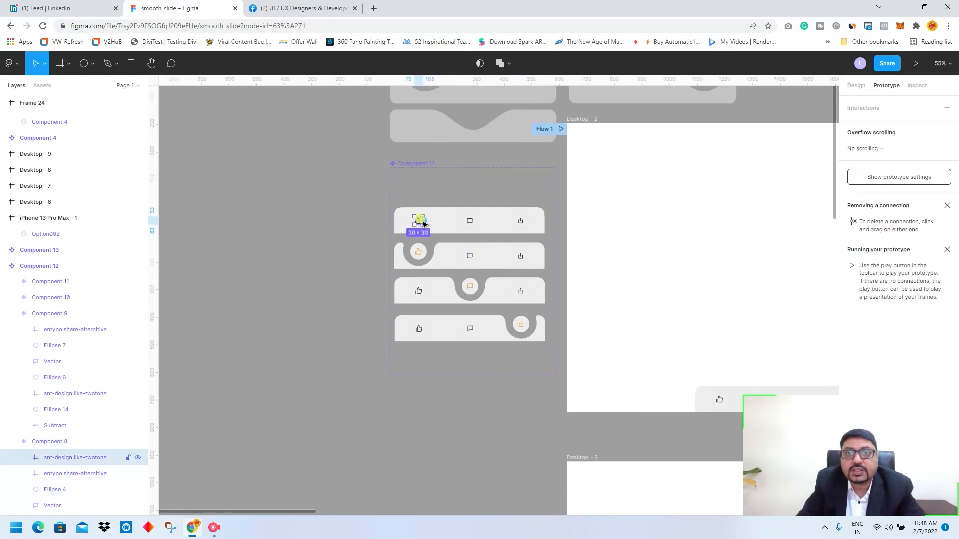
{"action": "left_click", "coordinate": [381, 214]}
{"action": "scroll", "coordinate": [430, 223], "scroll_direction": "up", "scroll_amount": 1}
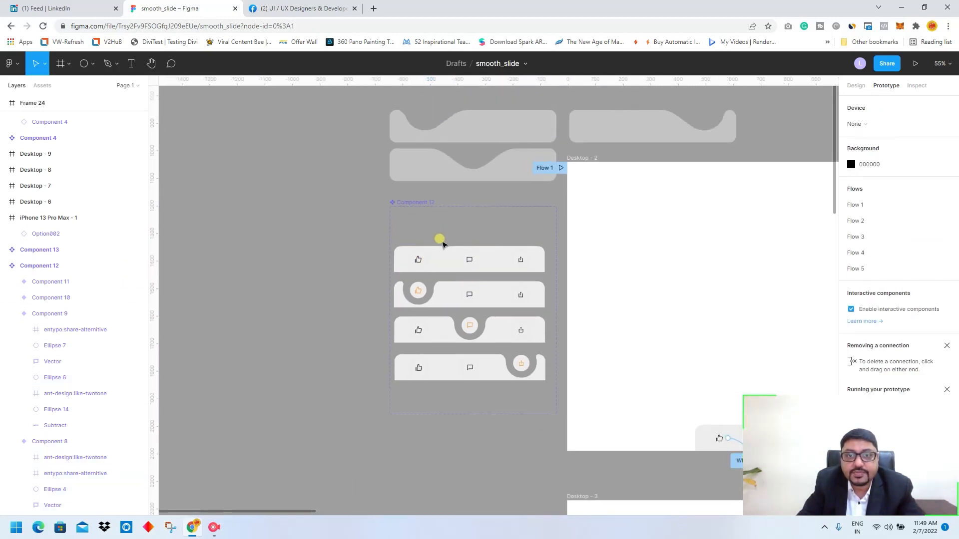
Step: Inspect the prototype settings of the circle behind the like icon in the plain variant of Component 12
{"action": "scroll", "coordinate": [445, 280], "scroll_direction": "up", "scroll_amount": 5}
{"action": "left_click", "coordinate": [396, 244], "text": "ctrl"}
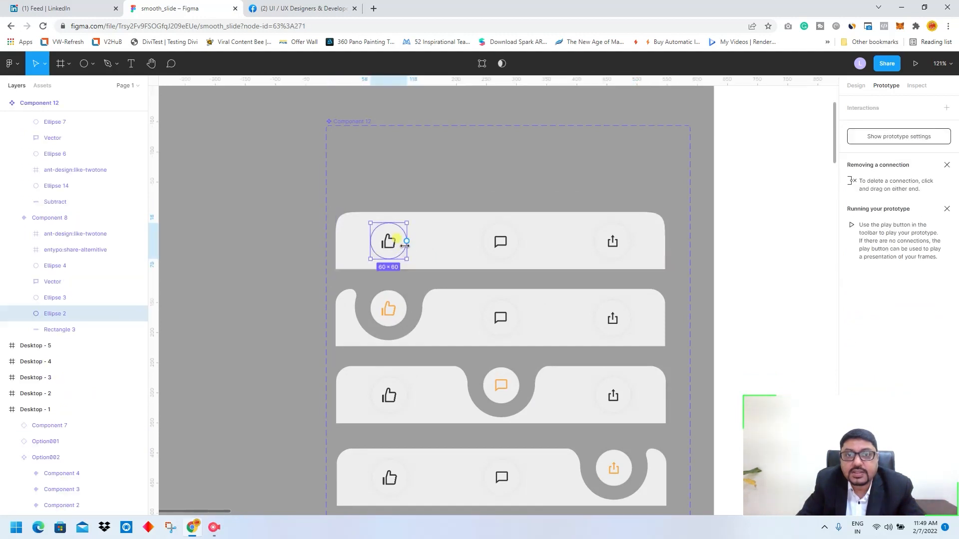
{"action": "left_click", "coordinate": [894, 138]}
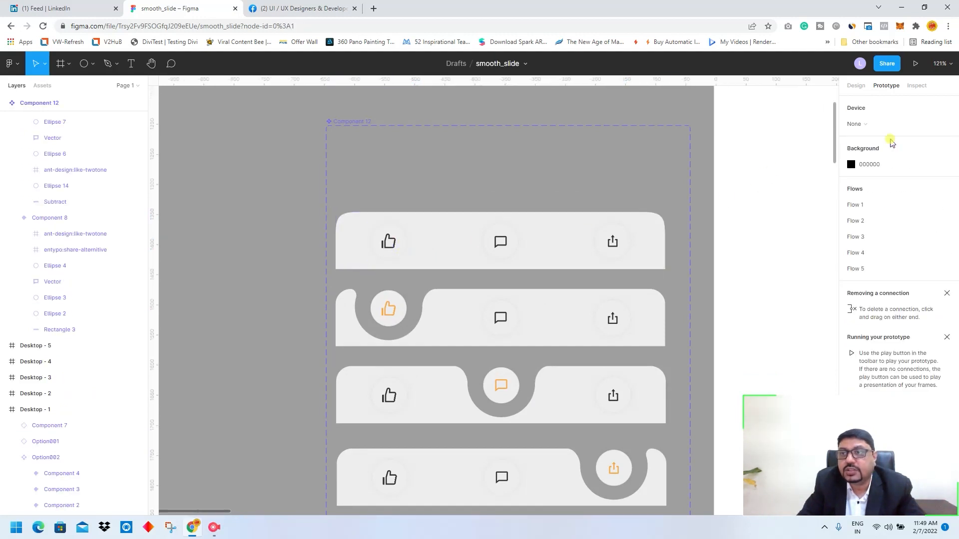
{"action": "left_click", "coordinate": [404, 247]}
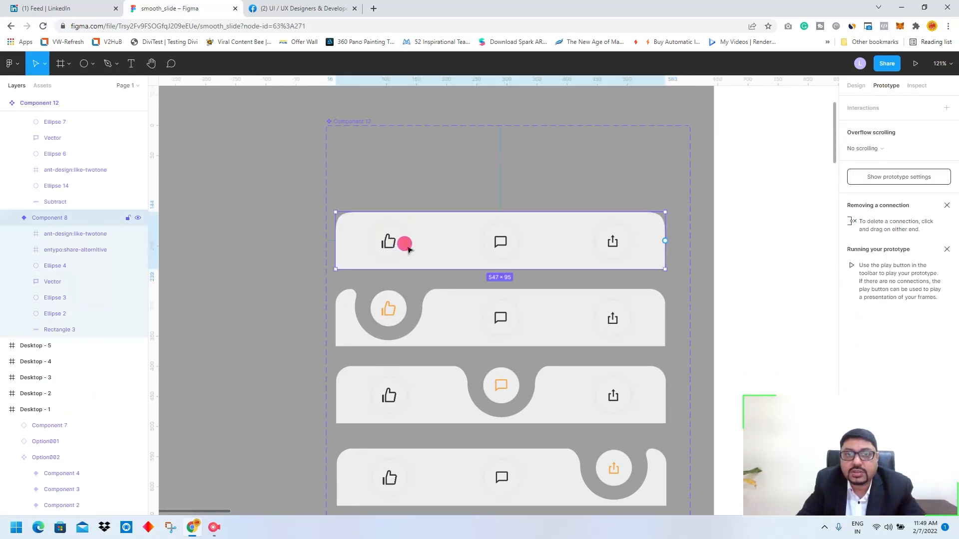
{"action": "left_click", "coordinate": [402, 245]}
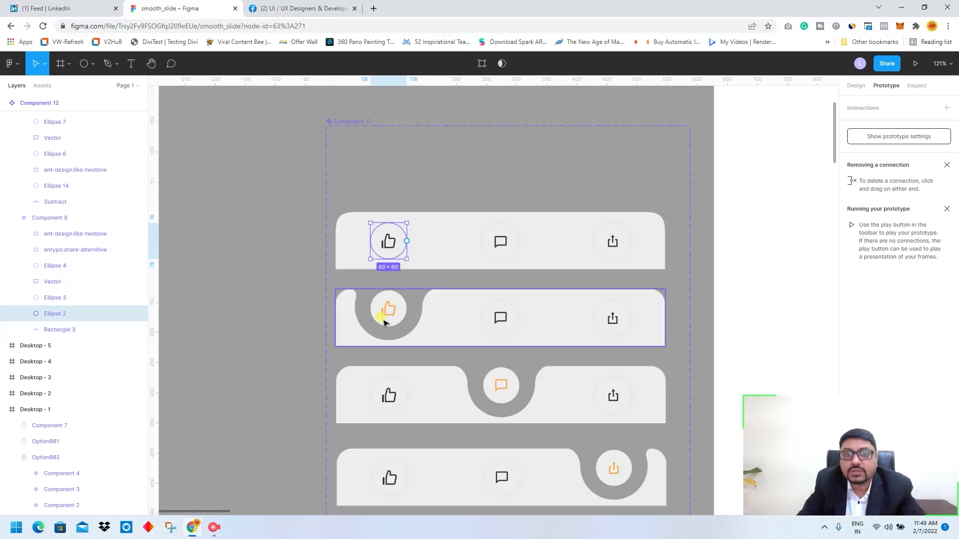
{"action": "scroll", "coordinate": [520, 391], "scroll_direction": "down", "scroll_amount": 2}
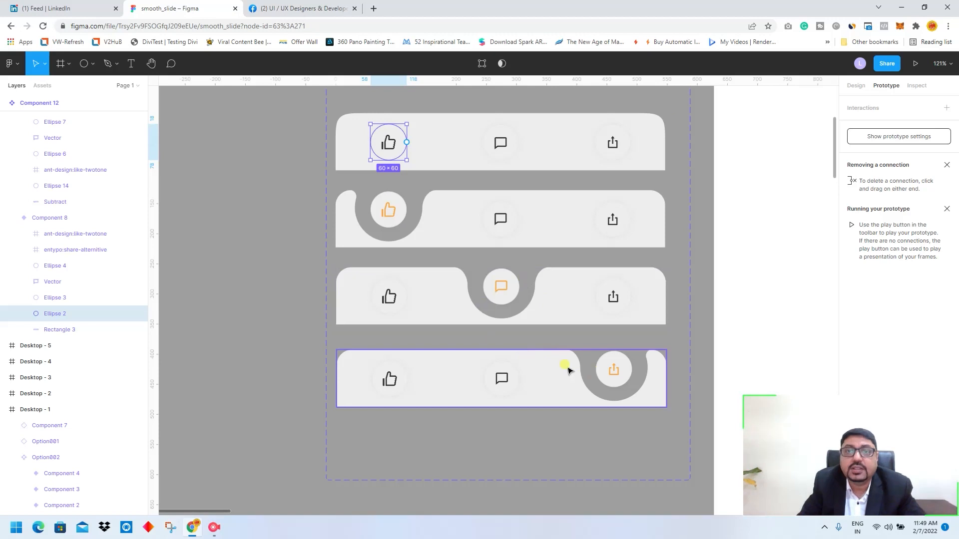
Step: Review the While Hovering connections running from the navigation bars between the Desktop frames
{"action": "scroll", "coordinate": [482, 412], "scroll_direction": "down", "scroll_amount": 5}
{"action": "left_click", "coordinate": [719, 215]}
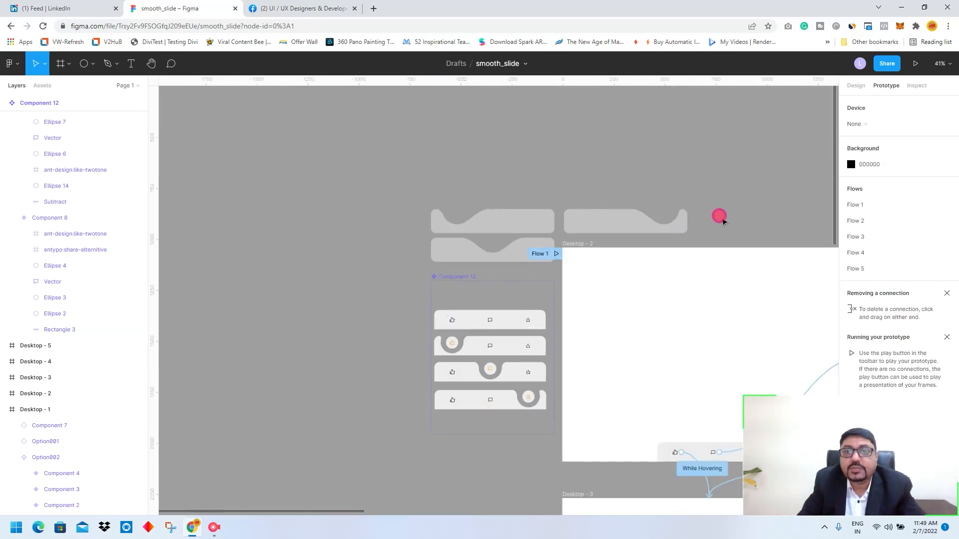
{"action": "left_click_drag", "start_coordinate": [719, 216], "coordinate": [398, 90]}
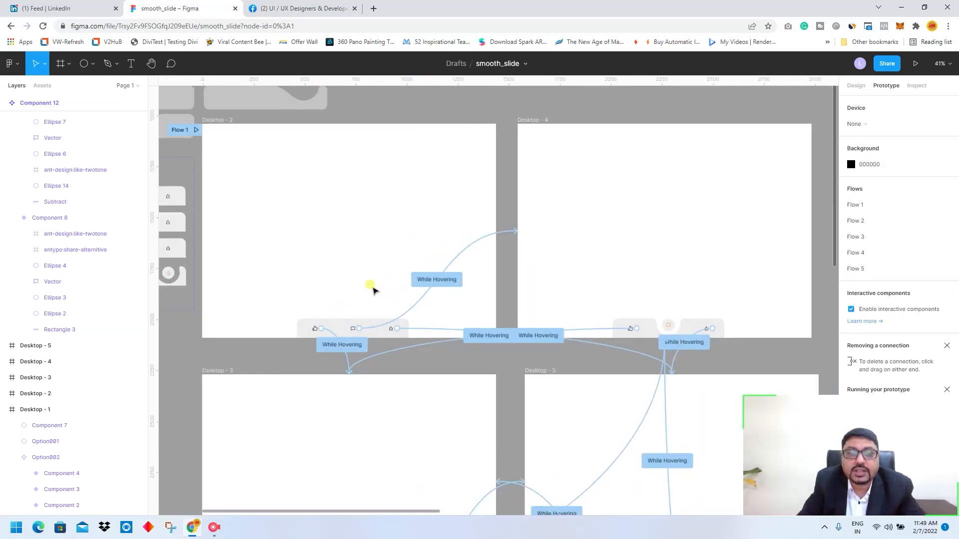
{"action": "scroll", "coordinate": [322, 281], "scroll_direction": "up", "scroll_amount": 2}
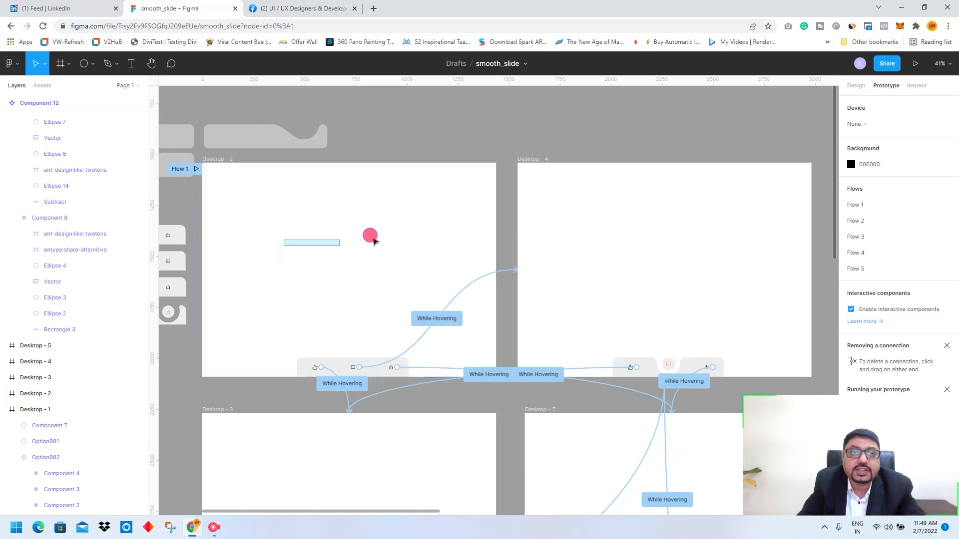
{"action": "left_click", "coordinate": [271, 175]}
{"action": "key", "text": "Escape"}
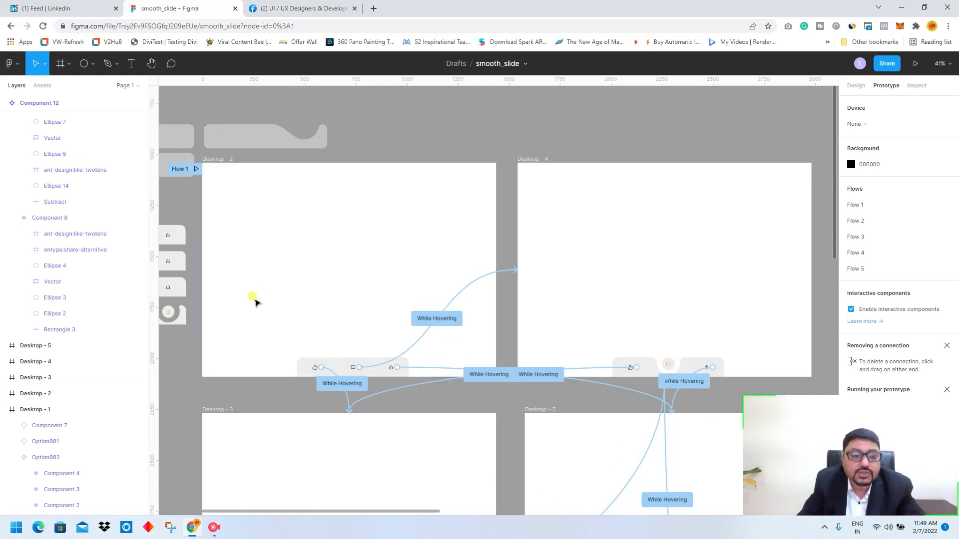
Step: Inspect the Component 12 set, the Desktop - 2 frame and the navigation bar instance placed in that frame
{"action": "left_click_drag", "start_coordinate": [180, 396], "coordinate": [377, 336]}
{"action": "left_click", "coordinate": [319, 151]}
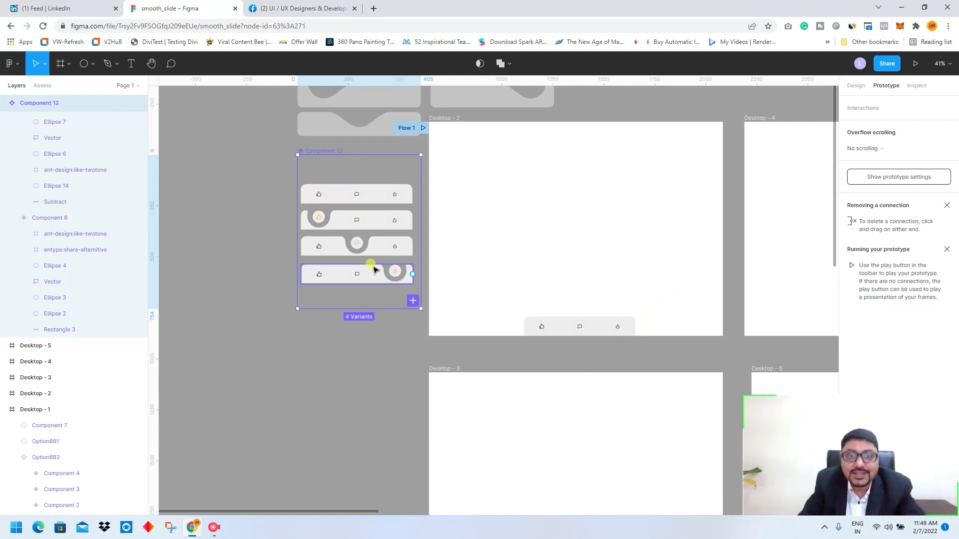
{"action": "left_click", "coordinate": [441, 118]}
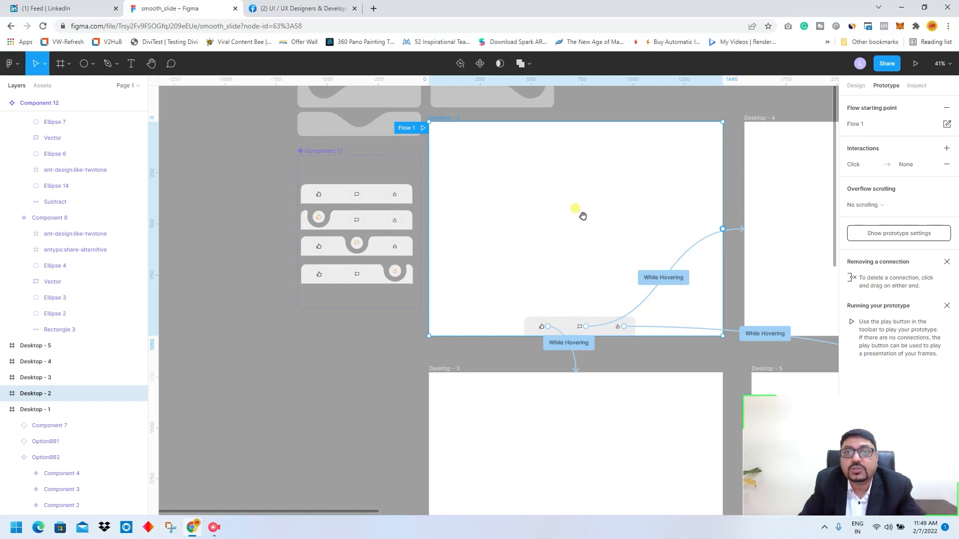
{"action": "left_click_drag", "start_coordinate": [578, 215], "coordinate": [323, 205]}
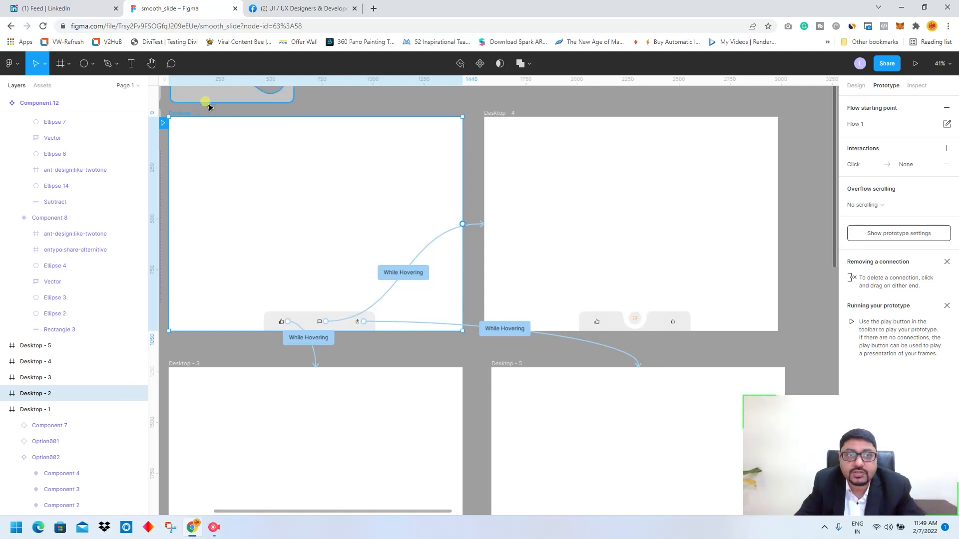
{"action": "left_click", "coordinate": [277, 317]}
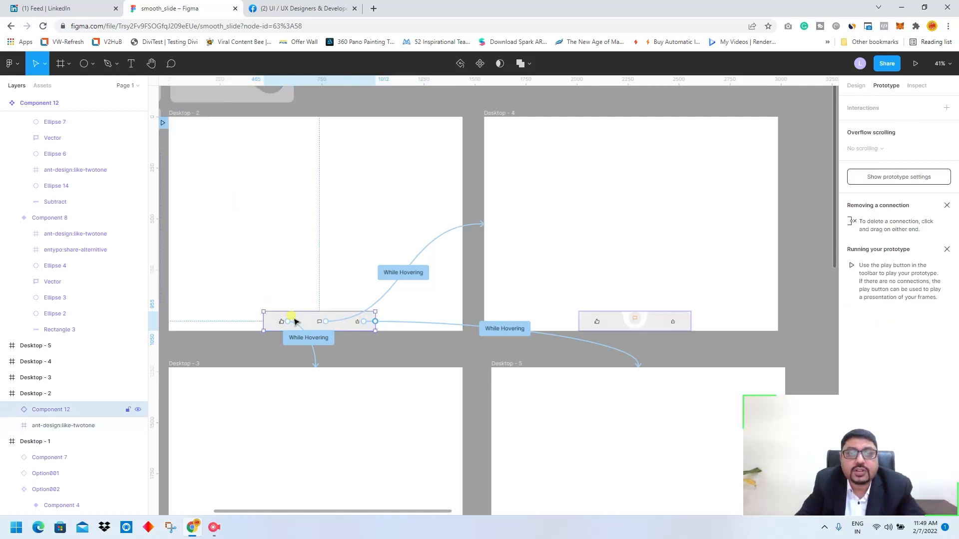
Step: Compare the Component 12 bar instances and their hover links across Desktop - 2, Desktop - 3, Desktop - 4 and Desktop - 5
{"action": "scroll", "coordinate": [330, 391], "scroll_direction": "down", "scroll_amount": 2}
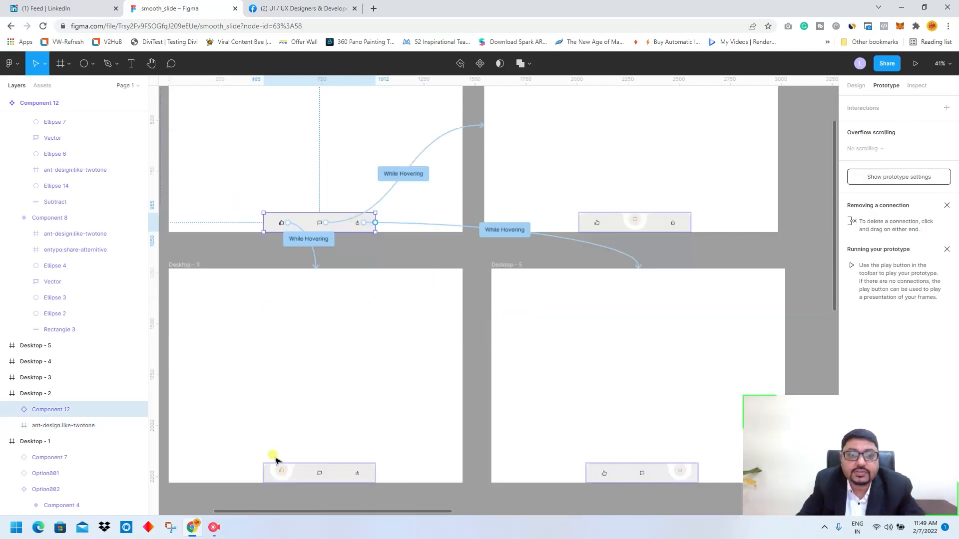
{"action": "scroll", "coordinate": [300, 260], "scroll_direction": "up", "scroll_amount": 2}
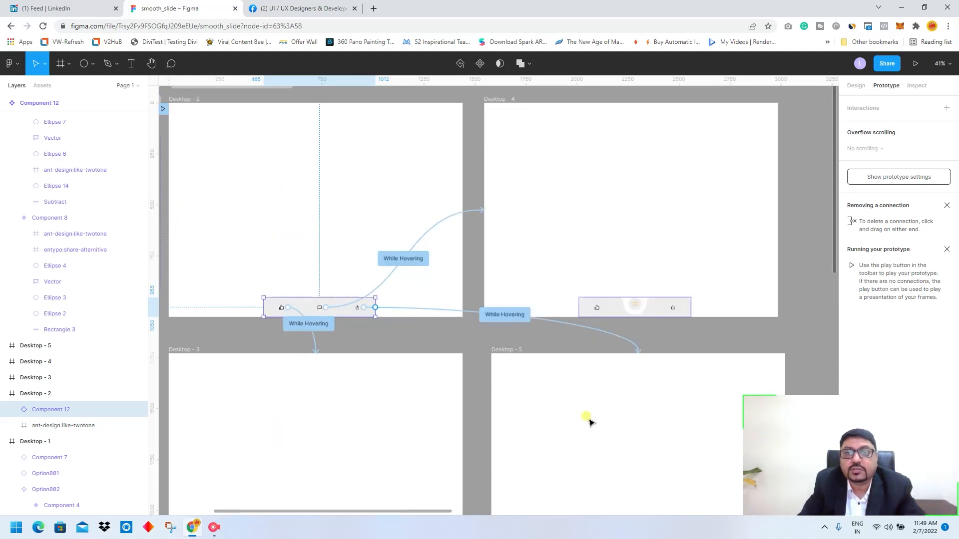
{"action": "scroll", "coordinate": [338, 398], "scroll_direction": "down", "scroll_amount": 2}
{"action": "scroll", "coordinate": [377, 388], "scroll_direction": "up", "scroll_amount": 2}
{"action": "scroll", "coordinate": [376, 388], "scroll_direction": "down", "scroll_amount": 2}
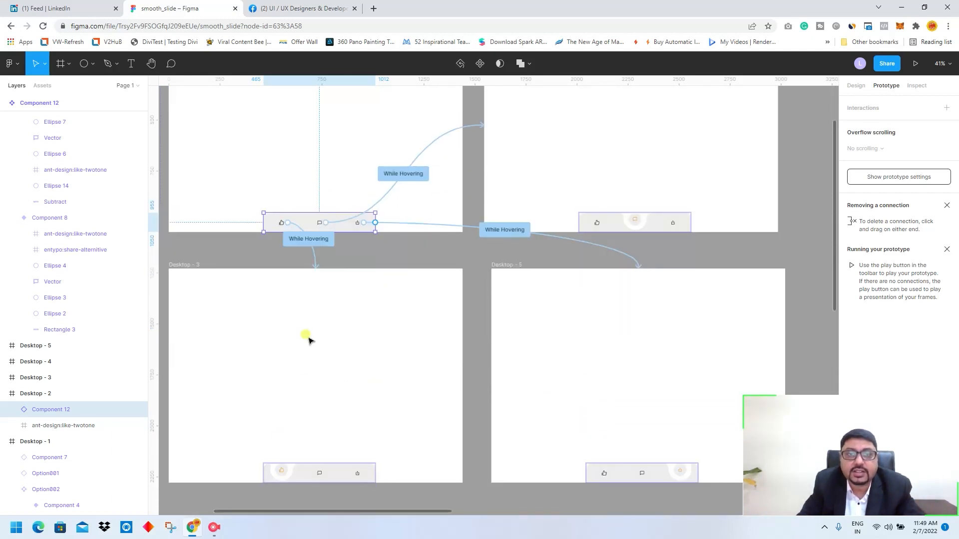
{"action": "left_click_drag", "start_coordinate": [292, 312], "coordinate": [544, 377]}
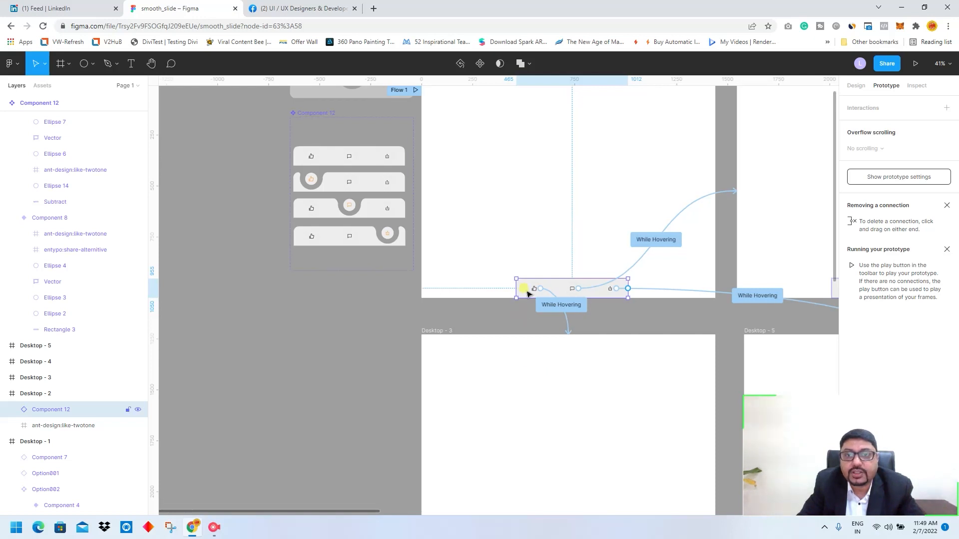
Step: Show the local component assets and match the Component 12 asset with its variant set and the Desktop - 2 bar
{"action": "left_click", "coordinate": [43, 85]}
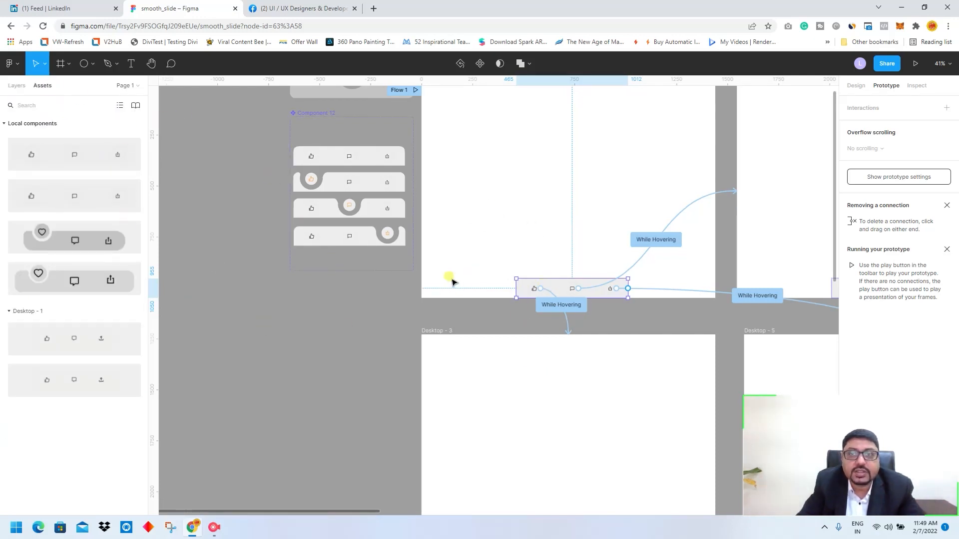
{"action": "left_click", "coordinate": [47, 161]}
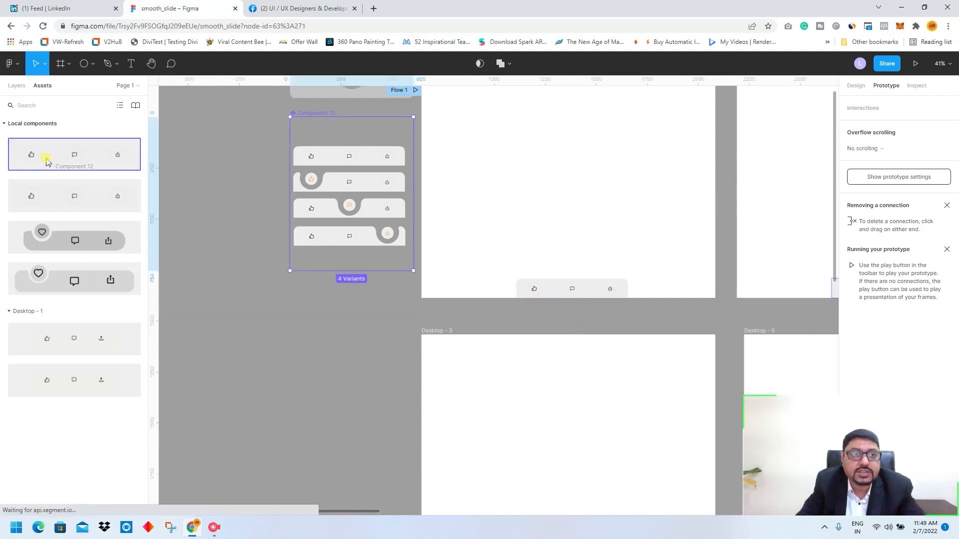
{"action": "left_click", "coordinate": [522, 290]}
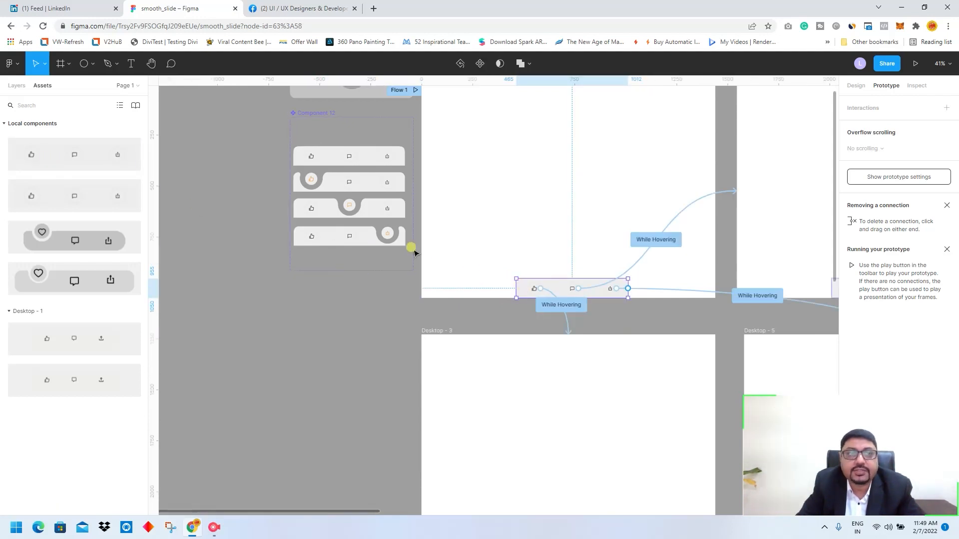
{"action": "left_click", "coordinate": [44, 159]}
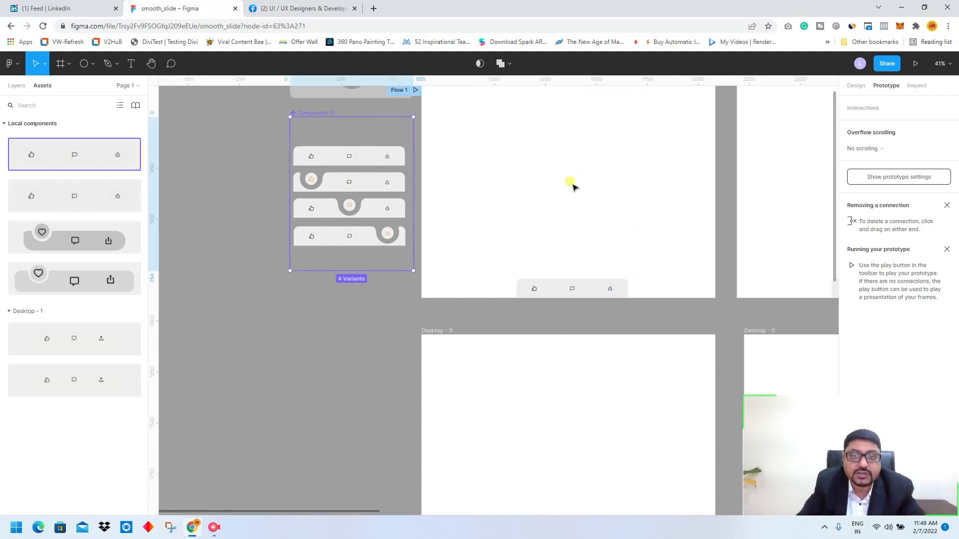
{"action": "scroll", "coordinate": [573, 187], "scroll_direction": "up", "scroll_amount": 1}
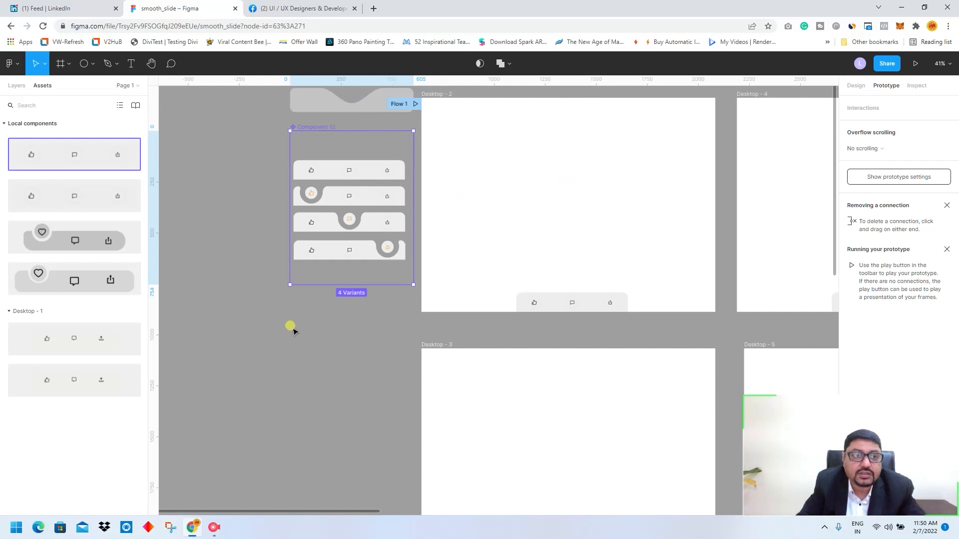
{"action": "left_click", "coordinate": [293, 331]}
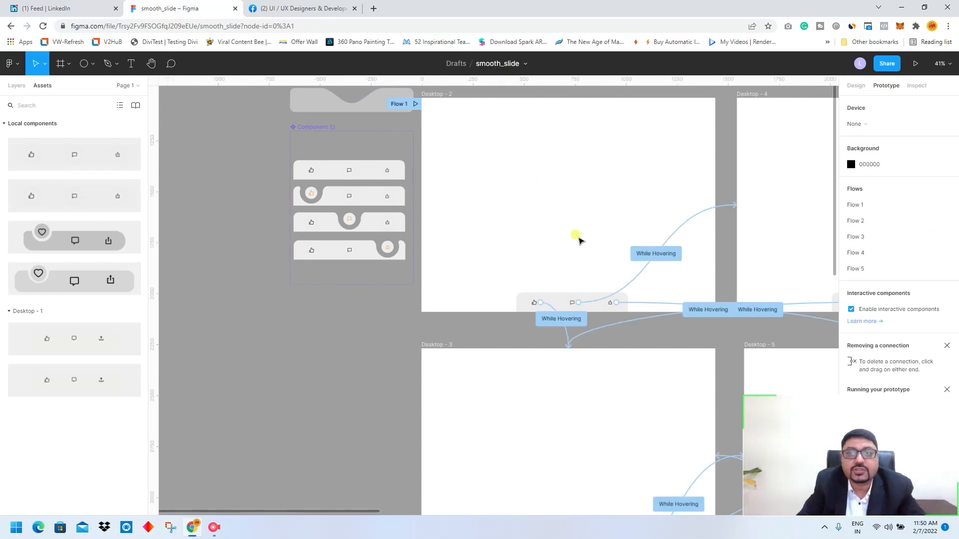
Step: Examine the While Hovering interaction of the like icon in the Desktop - 2 bar and the bar's other links
{"action": "left_click", "coordinate": [547, 309]}
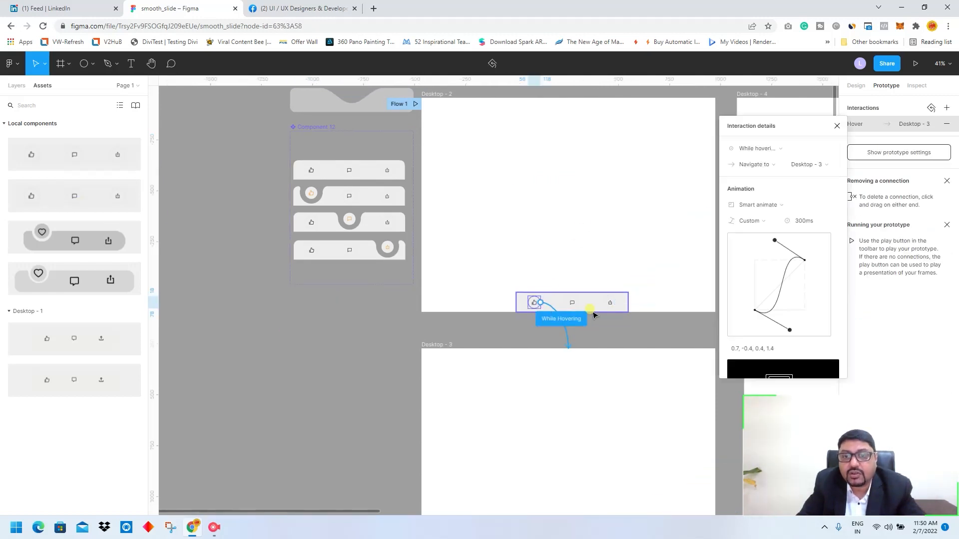
{"action": "scroll", "coordinate": [602, 332], "scroll_direction": "down", "scroll_amount": 3}
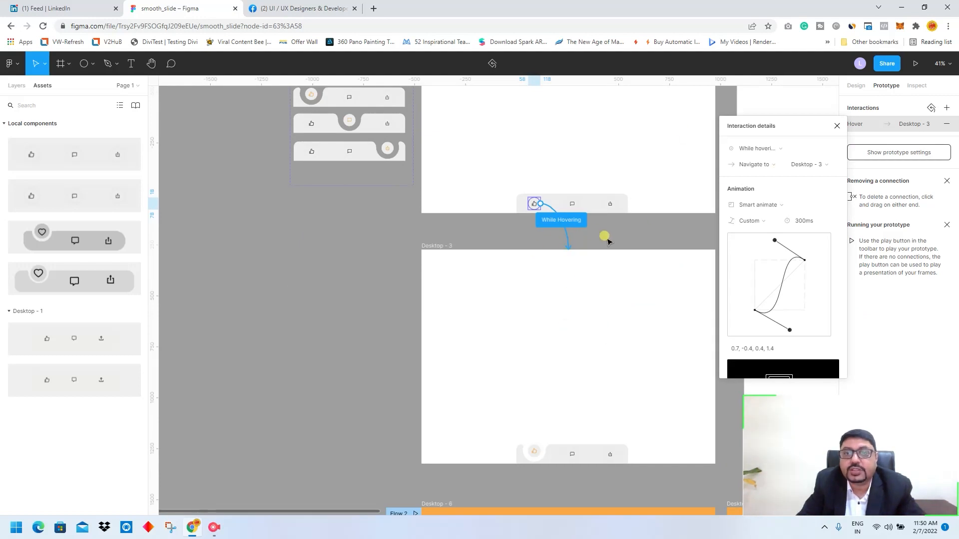
{"action": "left_click_drag", "start_coordinate": [633, 225], "coordinate": [398, 265]}
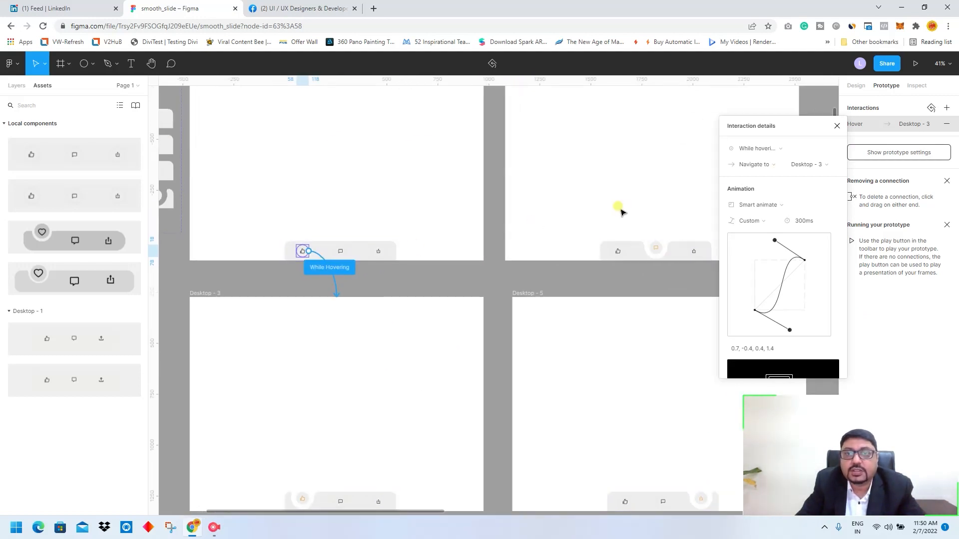
{"action": "left_click", "coordinate": [363, 249]}
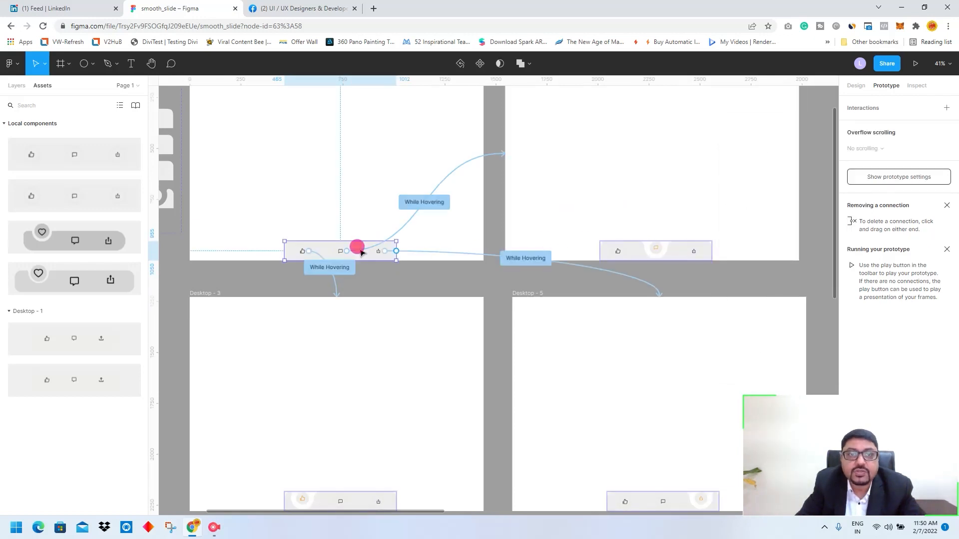
Step: Place a Component 12 instance from the local assets in the middle of Desktop - 3 and set its Property 1 to Component 9
{"action": "left_click_drag", "start_coordinate": [54, 160], "coordinate": [312, 396]}
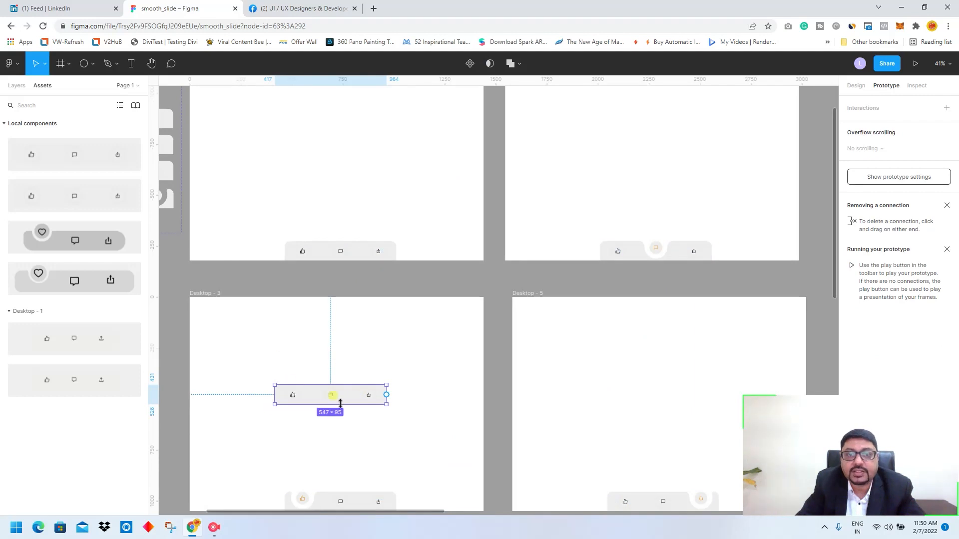
{"action": "left_click", "coordinate": [856, 87]}
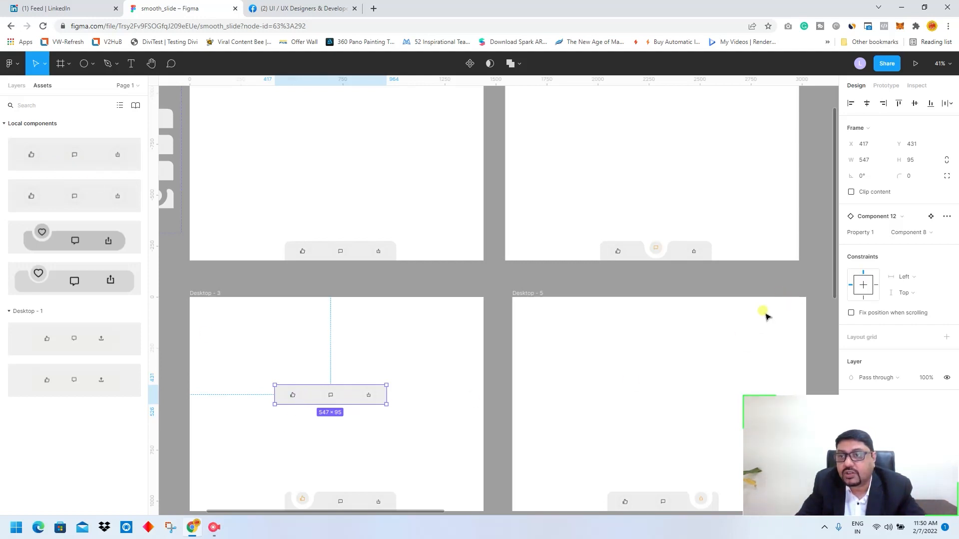
{"action": "left_click", "coordinate": [931, 233]}
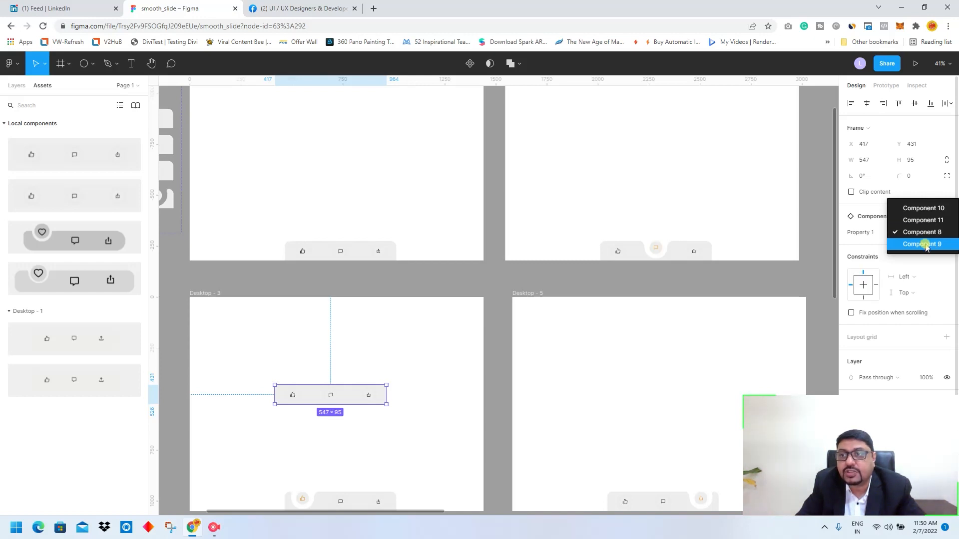
{"action": "left_click", "coordinate": [923, 244]}
Step: Cycle the Desktop - 3 test instance's Property 1 through Component 11, Component 10, Component 11, Component 8 and Component 9
{"action": "left_click", "coordinate": [924, 233]}
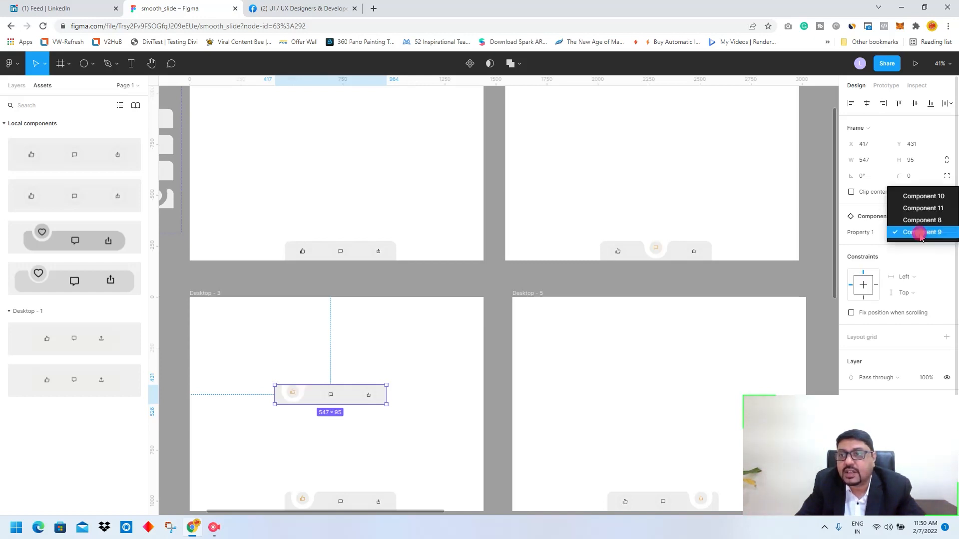
{"action": "left_click", "coordinate": [918, 212]}
{"action": "left_click", "coordinate": [919, 232]}
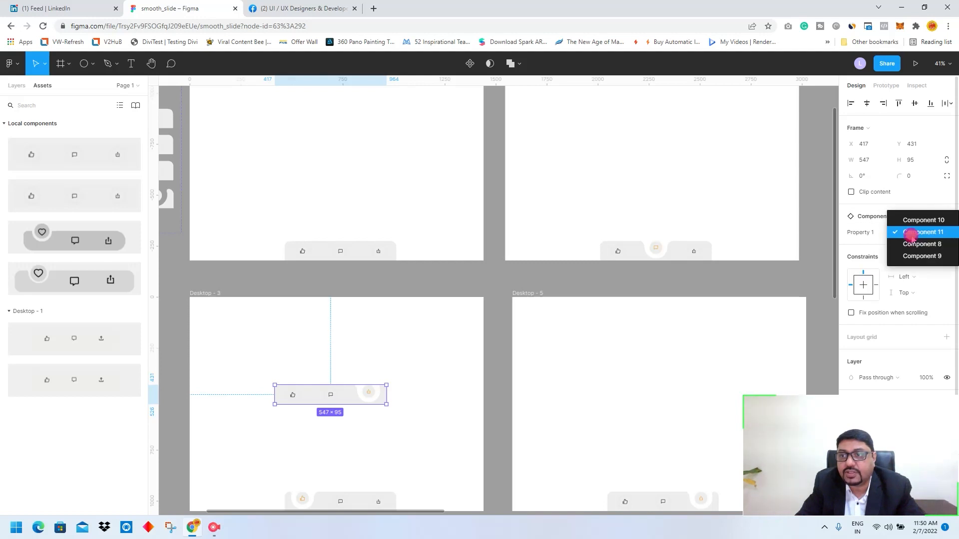
{"action": "left_click", "coordinate": [918, 220]}
{"action": "left_click", "coordinate": [919, 232]}
{"action": "left_click", "coordinate": [918, 244]}
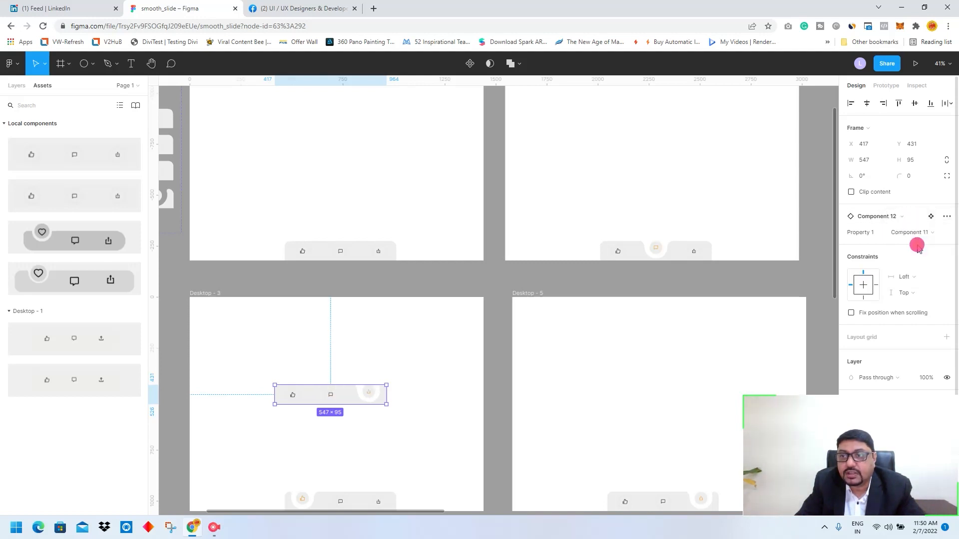
{"action": "left_click", "coordinate": [917, 235]}
{"action": "left_click", "coordinate": [922, 244]}
{"action": "left_click", "coordinate": [922, 233]}
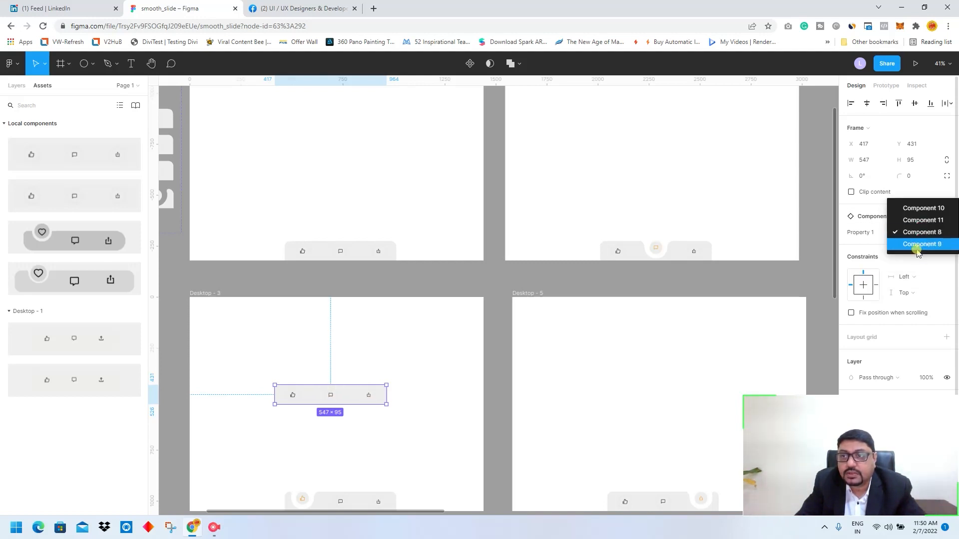
{"action": "left_click", "coordinate": [918, 243]}
Step: Delete the Component 12 test instance from the middle of Desktop - 3
{"action": "left_click", "coordinate": [343, 375]}
{"action": "left_click_drag", "start_coordinate": [257, 364], "coordinate": [304, 420]}
{"action": "key", "text": "Delete"}
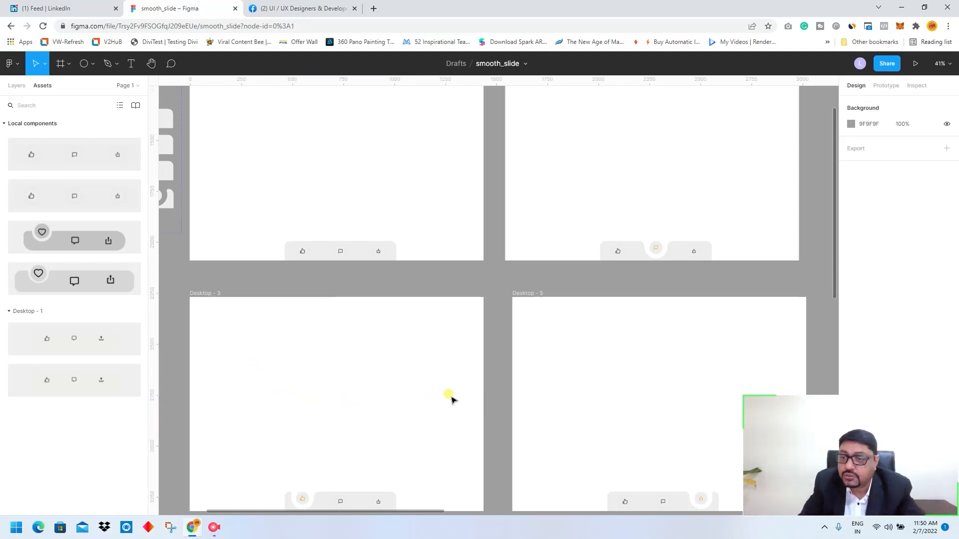
Step: Examine the prototype connections of the Desktop - 2 and Desktop - 4 bars, including the share icon's hover interaction to Desktop - 5
{"action": "scroll", "coordinate": [452, 400], "scroll_direction": "down", "scroll_amount": 1}
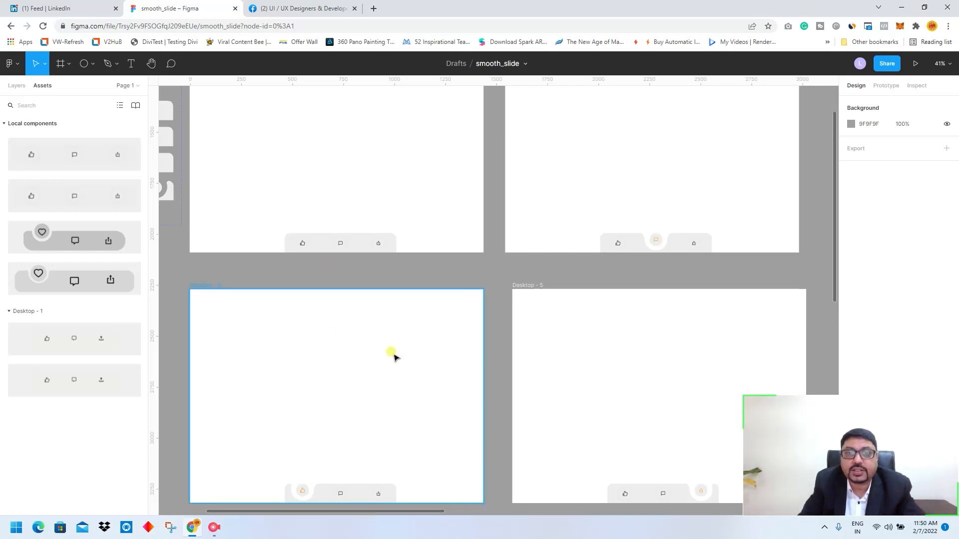
{"action": "scroll", "coordinate": [393, 357], "scroll_direction": "down", "scroll_amount": 3}
{"action": "scroll", "coordinate": [387, 351], "scroll_direction": "up", "scroll_amount": 1}
{"action": "left_click", "coordinate": [288, 151]}
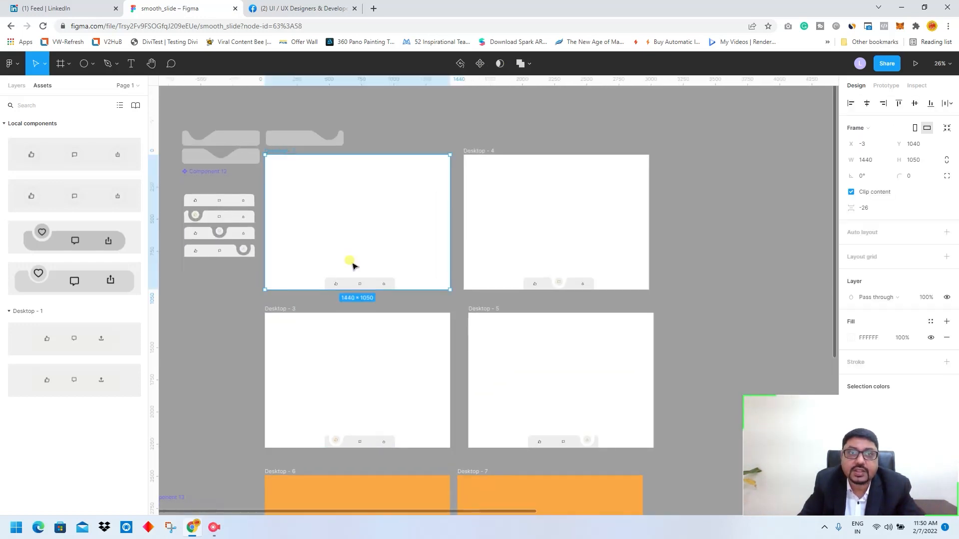
{"action": "left_click", "coordinate": [348, 285]}
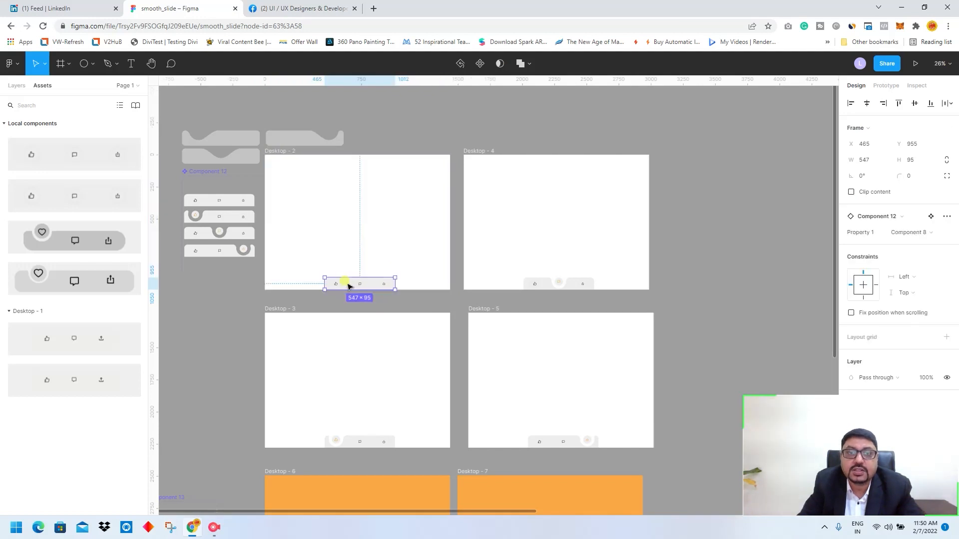
{"action": "left_click", "coordinate": [886, 86]}
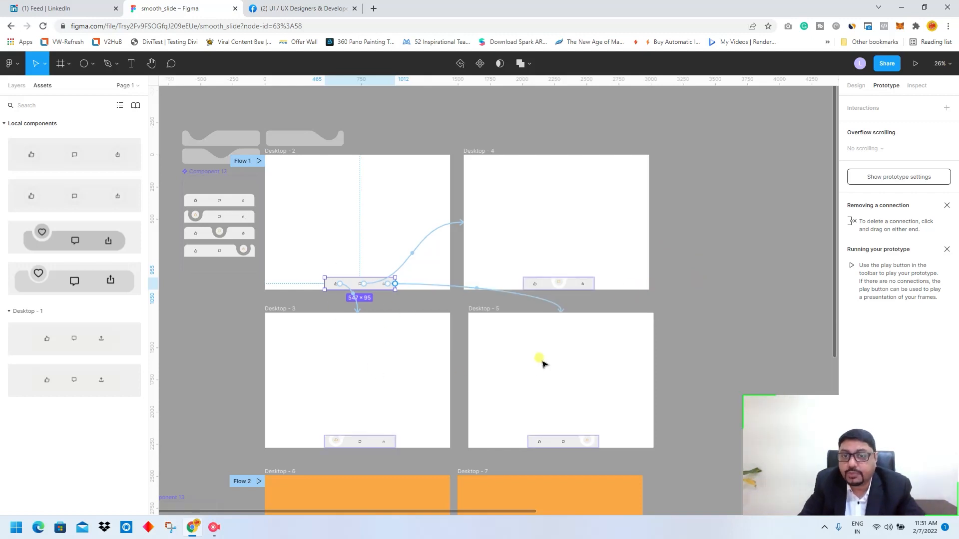
{"action": "left_click", "coordinate": [534, 287]}
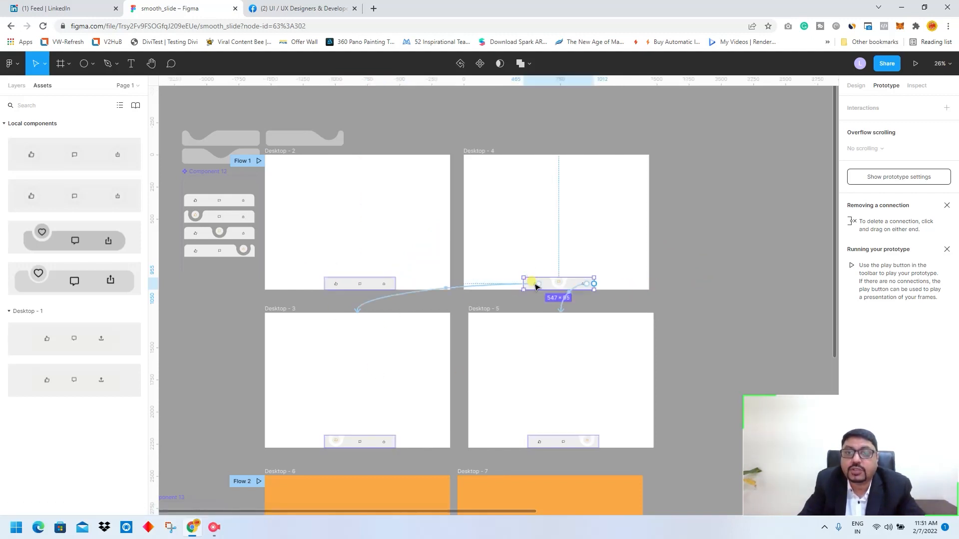
{"action": "left_click", "coordinate": [571, 293]}
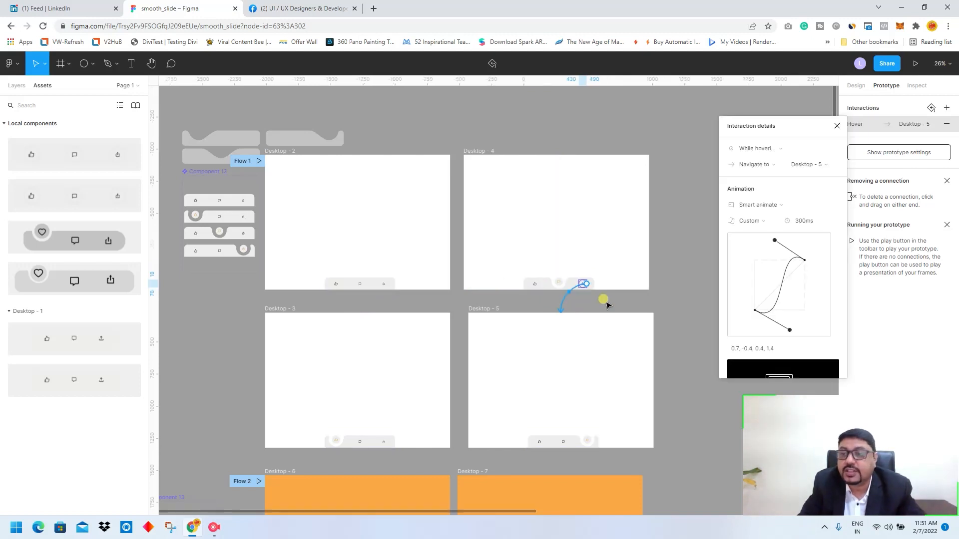
Step: Inspect the hover interactions of the Desktop - 3 bar's comment and share icons leading to Desktop - 4 and Desktop - 5
{"action": "left_click", "coordinate": [349, 440]}
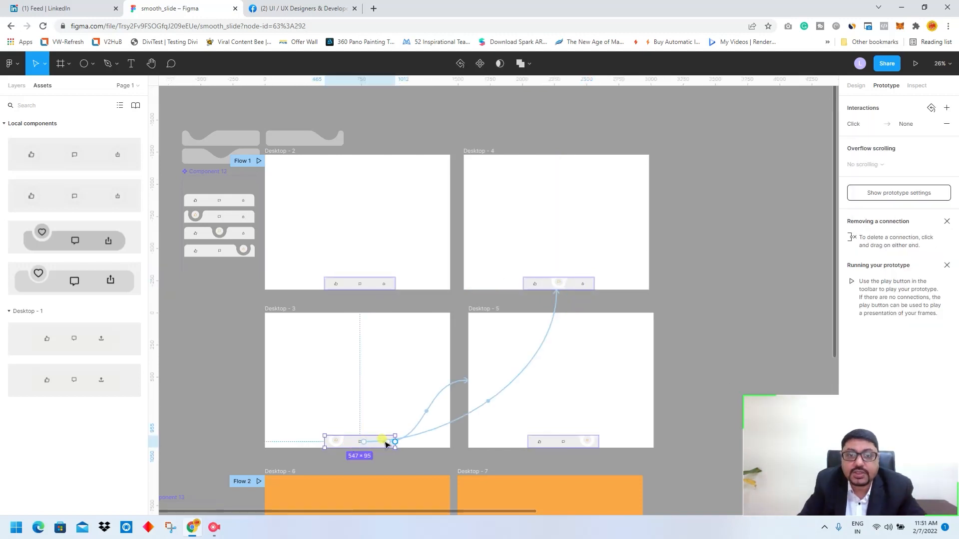
{"action": "left_click", "coordinate": [465, 415]}
{"action": "left_click", "coordinate": [383, 443]}
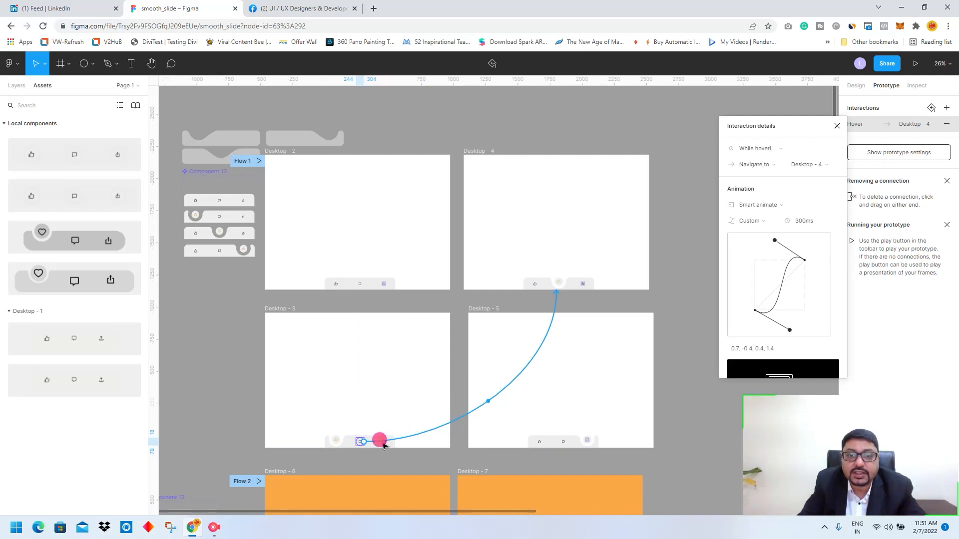
{"action": "left_click", "coordinate": [406, 426]}
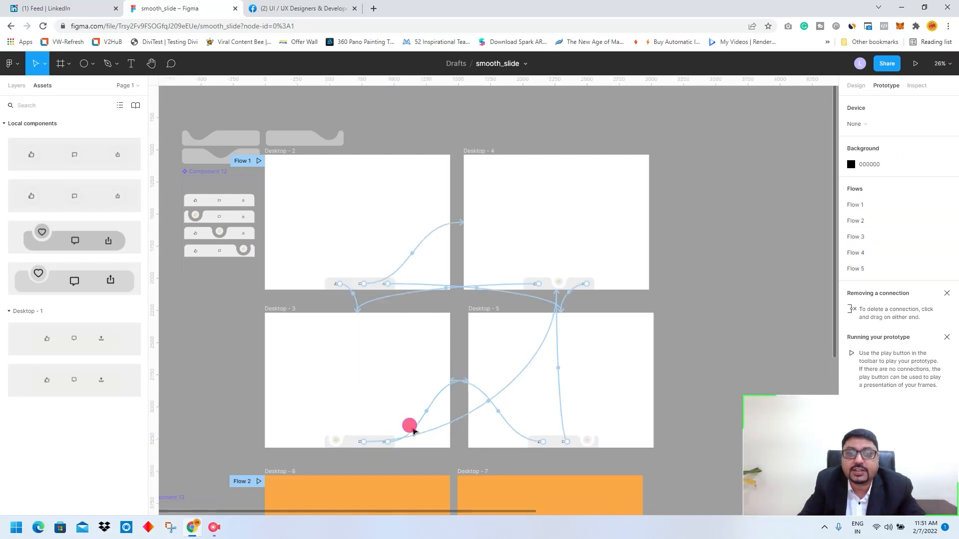
{"action": "left_click", "coordinate": [414, 423]}
{"action": "scroll", "coordinate": [494, 360], "scroll_direction": "down", "scroll_amount": 1}
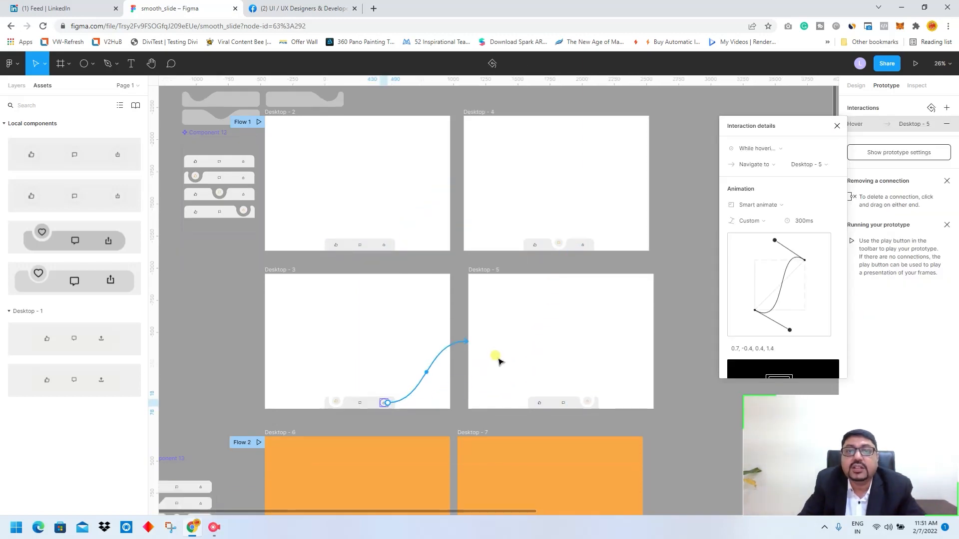
Step: Review the trigger and easing options of the comment icon's interaction from the Desktop - 2 bar to Desktop - 4
{"action": "left_click", "coordinate": [353, 244]}
{"action": "left_click", "coordinate": [447, 184]}
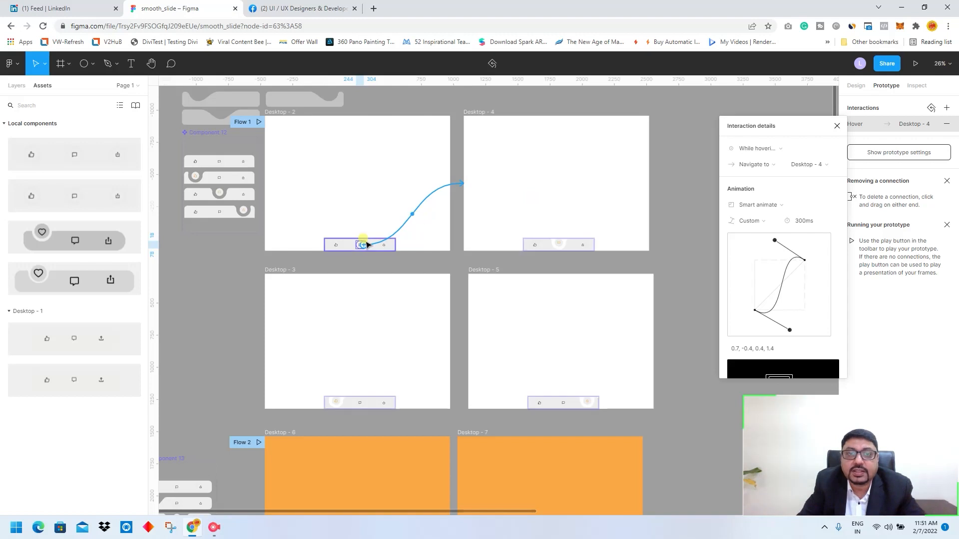
{"action": "scroll", "coordinate": [359, 244], "scroll_direction": "up", "scroll_amount": 5}
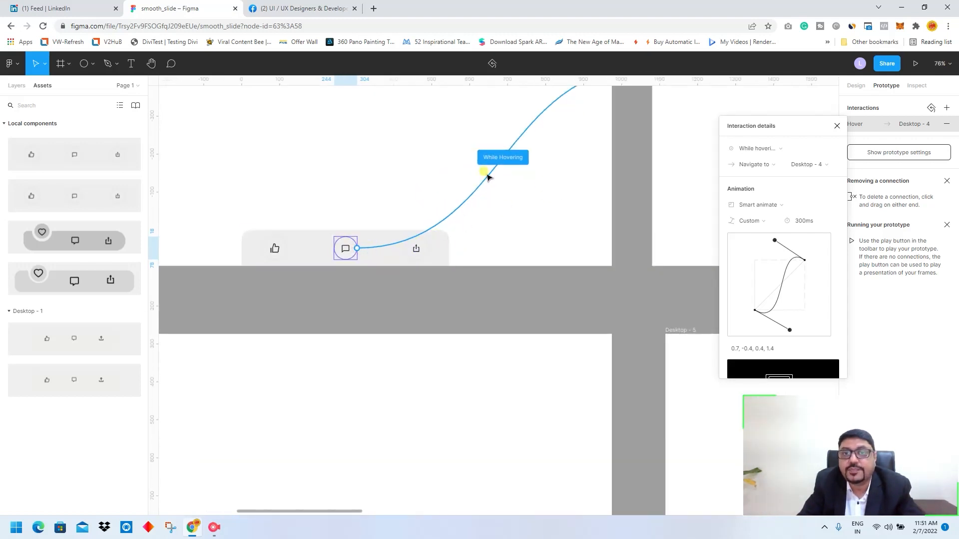
{"action": "left_click", "coordinate": [757, 148]}
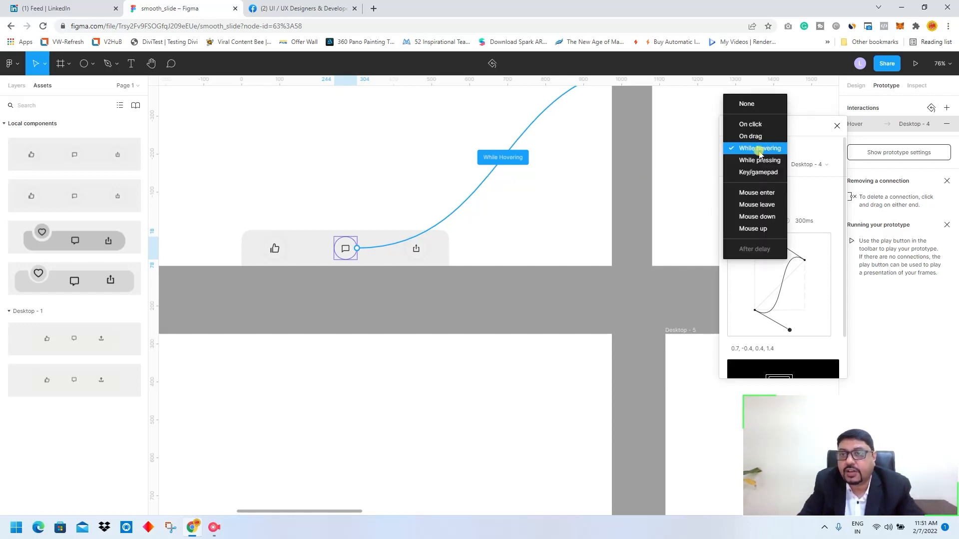
{"action": "left_click", "coordinate": [686, 240]}
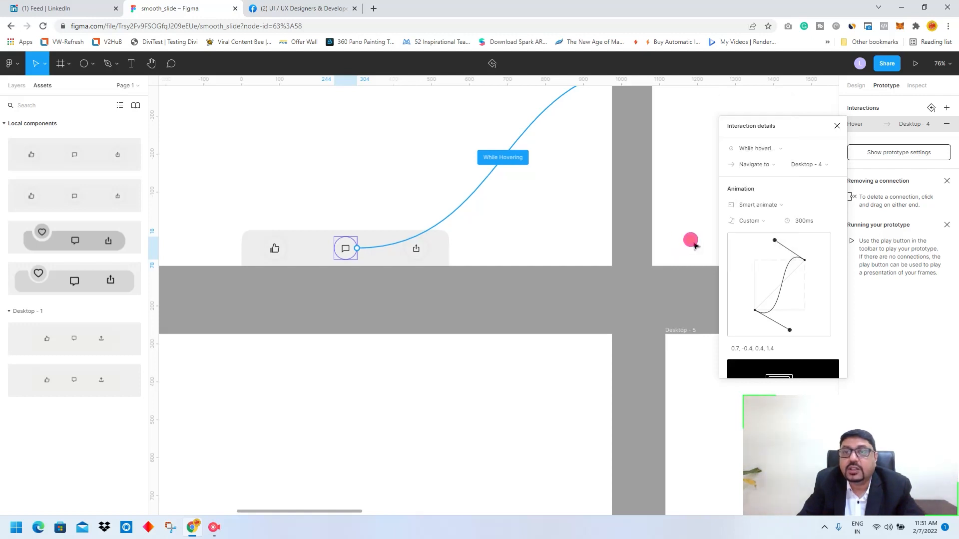
{"action": "left_click", "coordinate": [764, 224]}
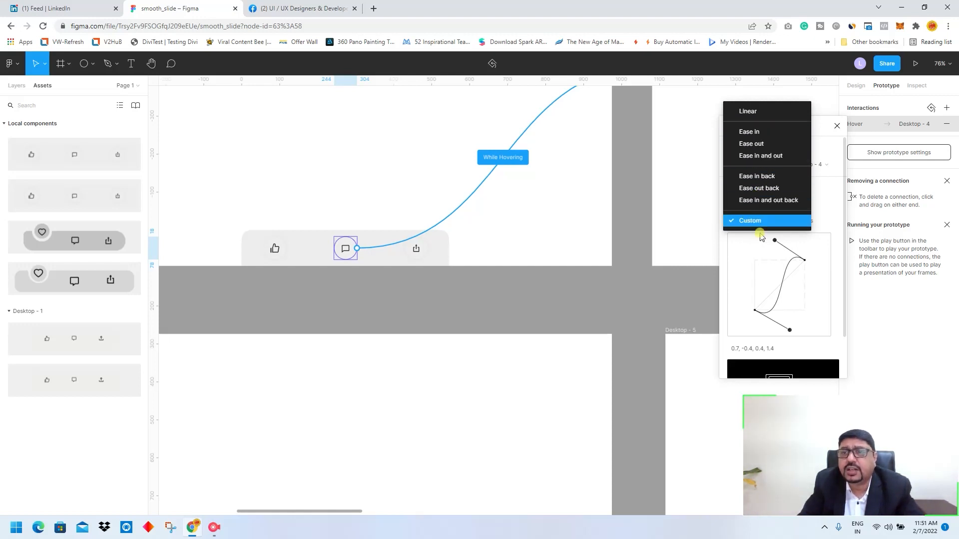
{"action": "left_click", "coordinate": [752, 269]}
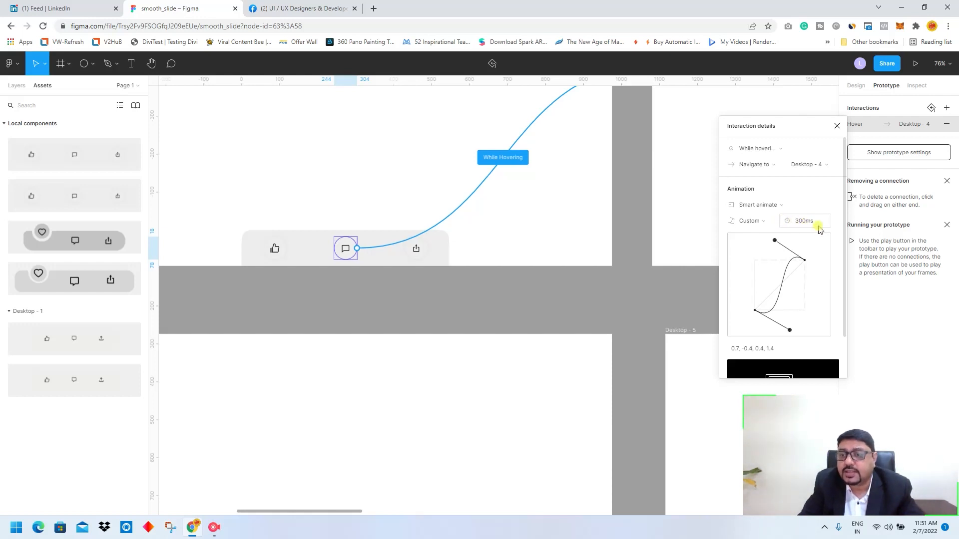
Step: Preview Flow 1 from Desktop - 2 with the prototype fitted to the screen and close the preview
{"action": "scroll", "coordinate": [539, 283], "scroll_direction": "down", "scroll_amount": 3}
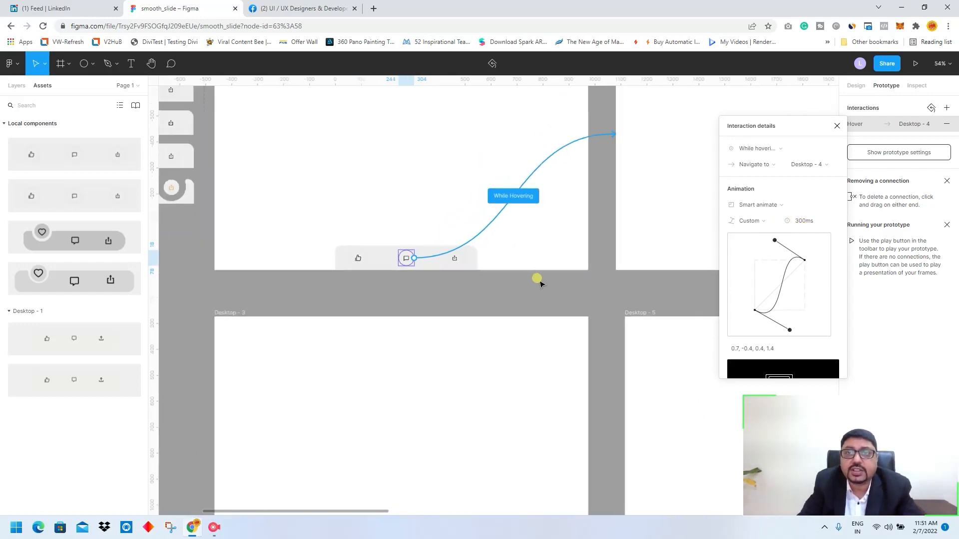
{"action": "scroll", "coordinate": [539, 283], "scroll_direction": "down", "scroll_amount": 4}
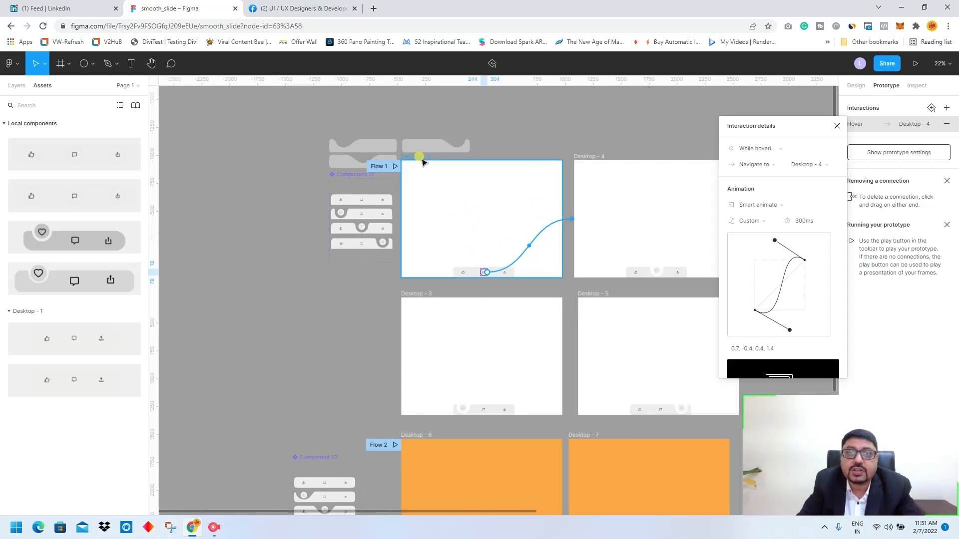
{"action": "key", "text": "Escape"}
{"action": "left_click", "coordinate": [915, 63]}
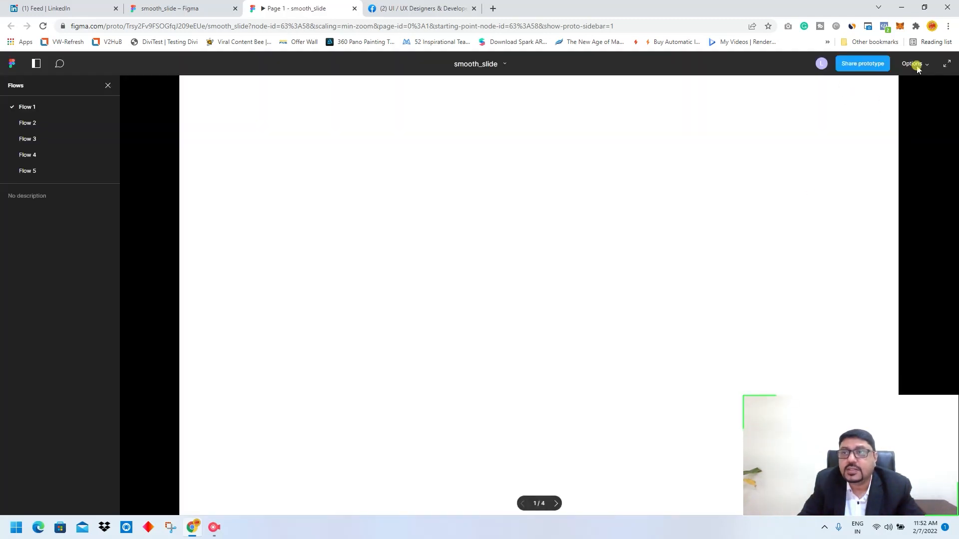
{"action": "left_click", "coordinate": [914, 63]}
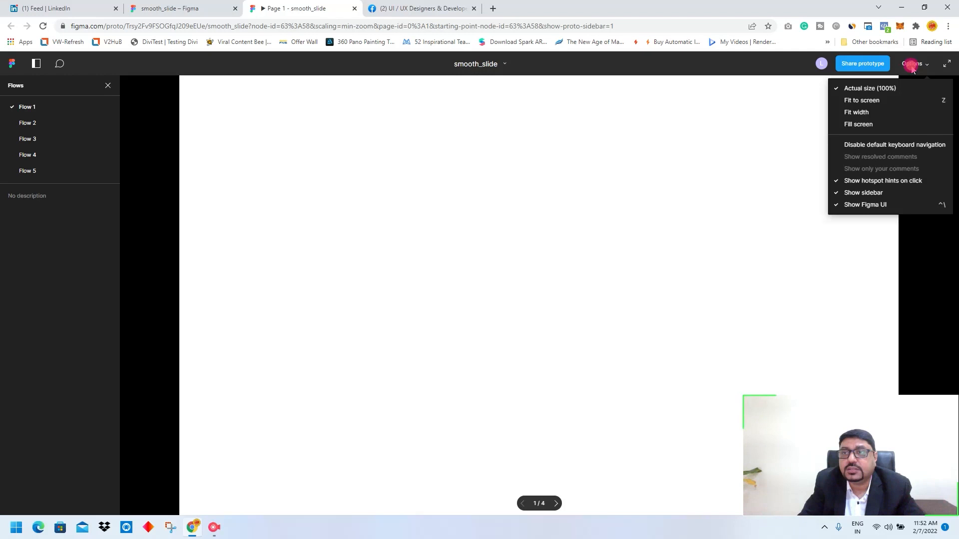
{"action": "left_click", "coordinate": [877, 109]}
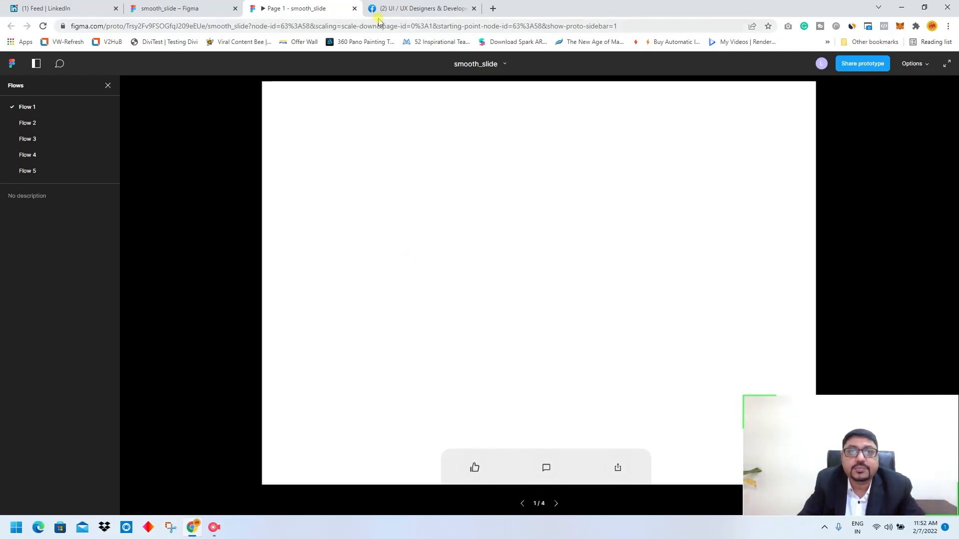
{"action": "left_click", "coordinate": [354, 8]}
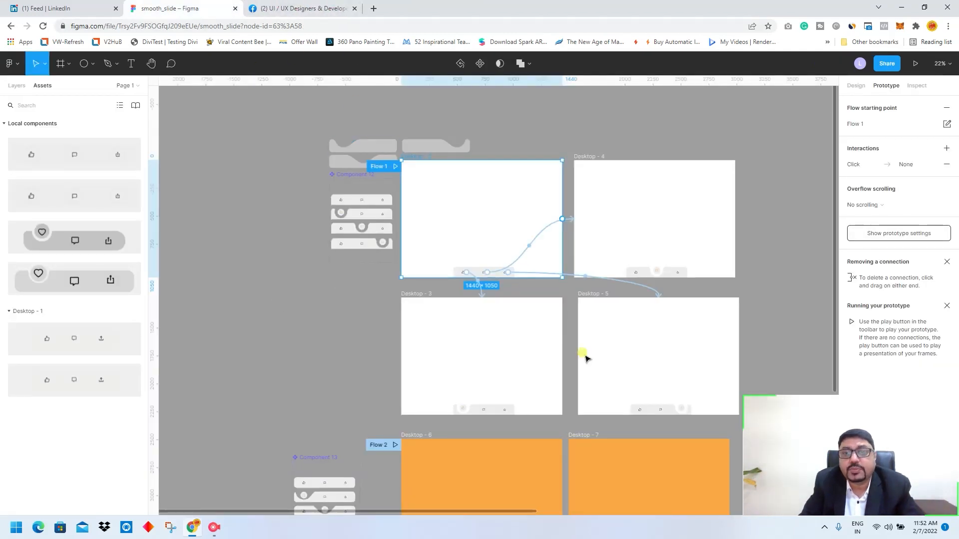
Step: Examine the four bar variants of Component 13 and the orange Desktop - 6 to Desktop - 9 frames
{"action": "scroll", "coordinate": [585, 358], "scroll_direction": "up", "scroll_amount": 2}
{"action": "scroll", "coordinate": [585, 358], "scroll_direction": "down", "scroll_amount": 3}
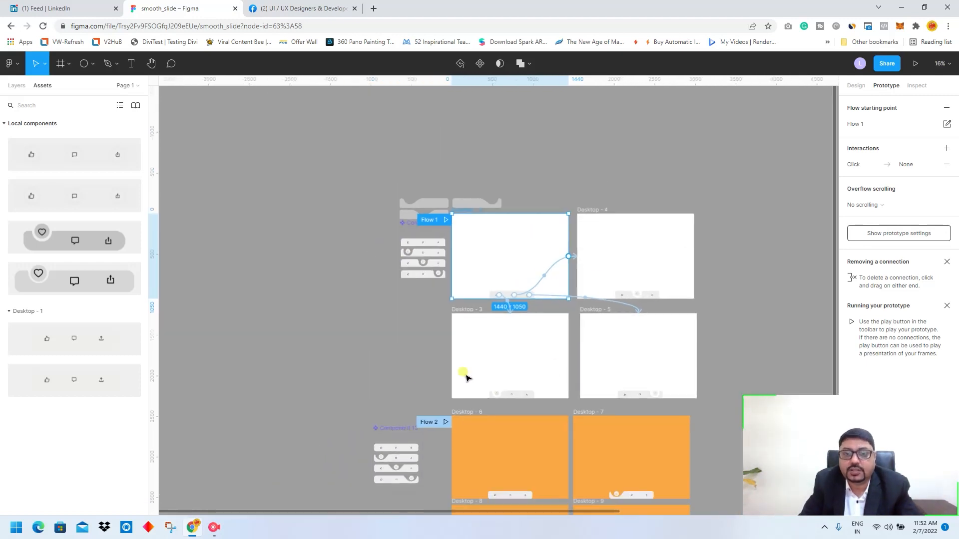
{"action": "left_click_drag", "start_coordinate": [403, 368], "coordinate": [372, 244]}
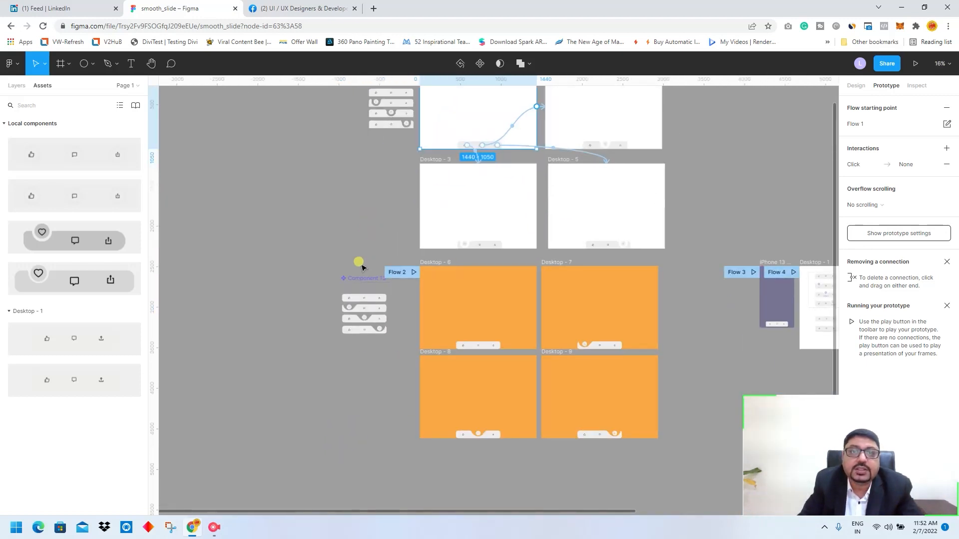
{"action": "scroll", "coordinate": [359, 265], "scroll_direction": "up", "scroll_amount": 5}
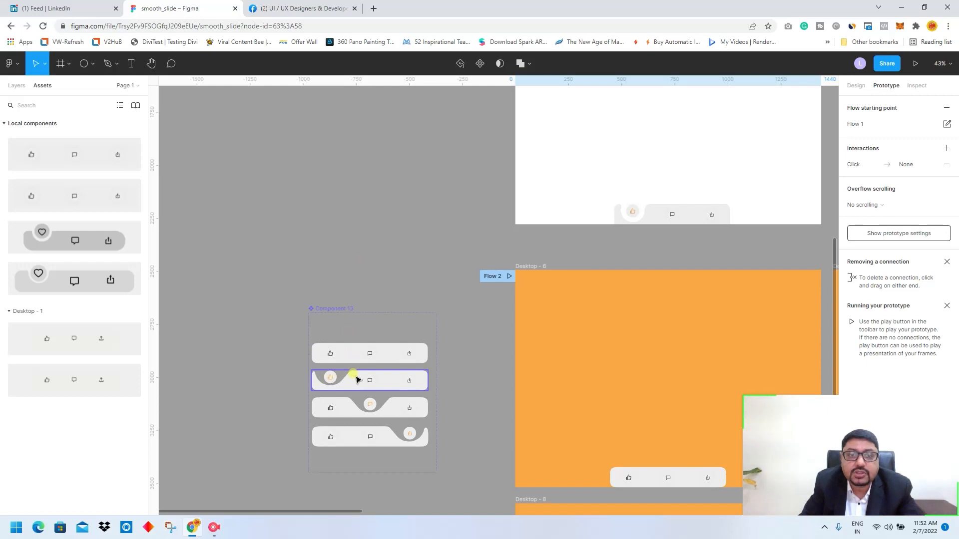
{"action": "scroll", "coordinate": [428, 385], "scroll_direction": "up", "scroll_amount": 5}
{"action": "left_click_drag", "start_coordinate": [504, 344], "coordinate": [538, 214]}
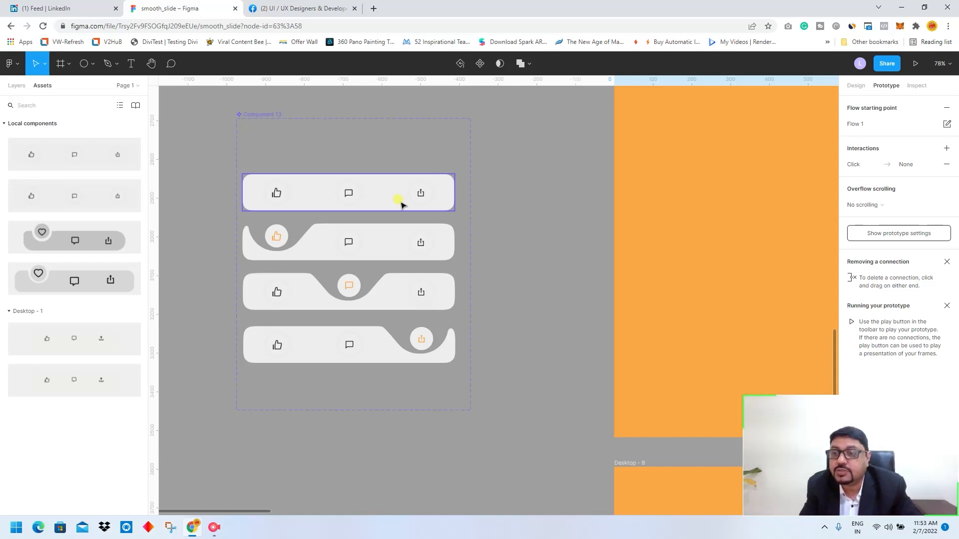
{"action": "scroll", "coordinate": [524, 270], "scroll_direction": "down", "scroll_amount": 5}
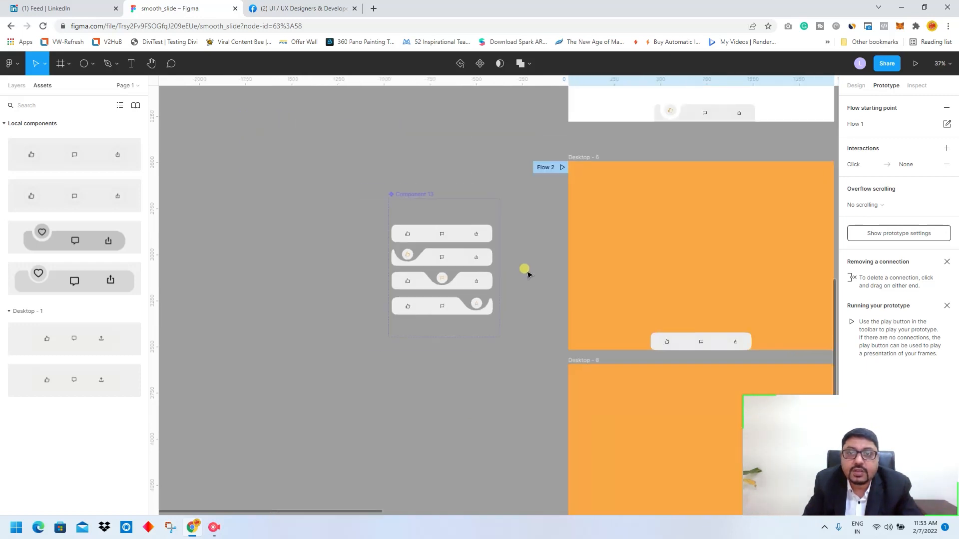
{"action": "left_click_drag", "start_coordinate": [535, 220], "coordinate": [293, 178]}
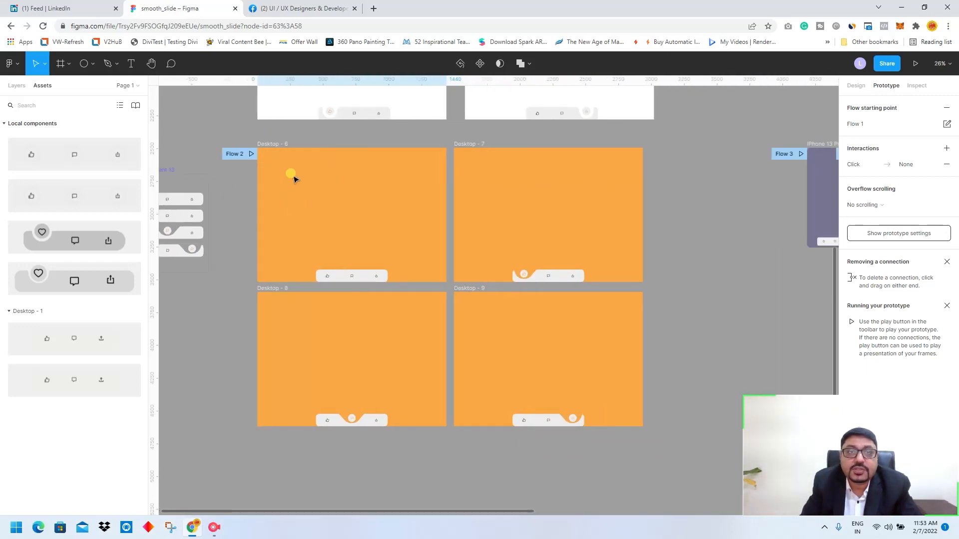
Step: Open the prototype preview of Flow 2 from the orange Desktop - 6 frame and fit it to the screen
{"action": "left_click", "coordinate": [271, 141]}
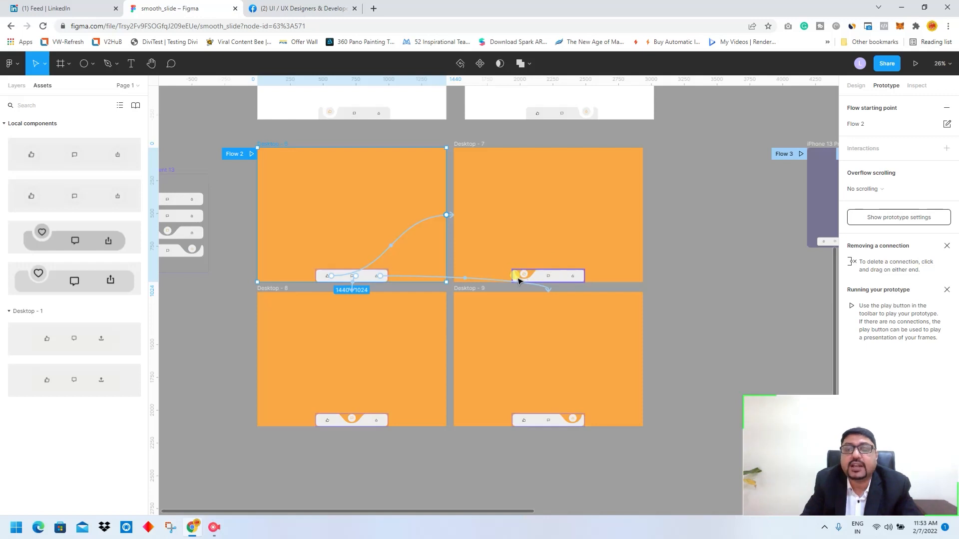
{"action": "scroll", "coordinate": [555, 150], "scroll_direction": "up", "scroll_amount": 1}
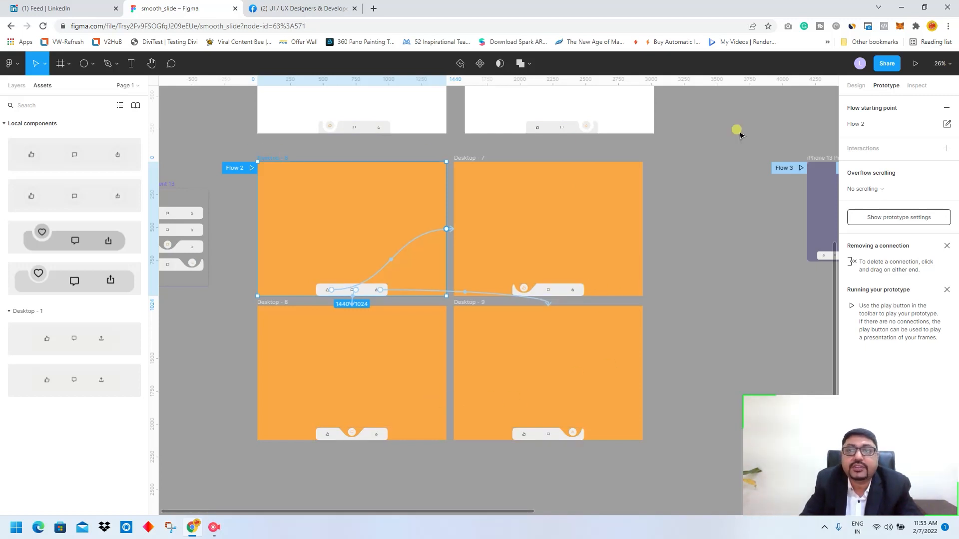
{"action": "left_click", "coordinate": [915, 63]}
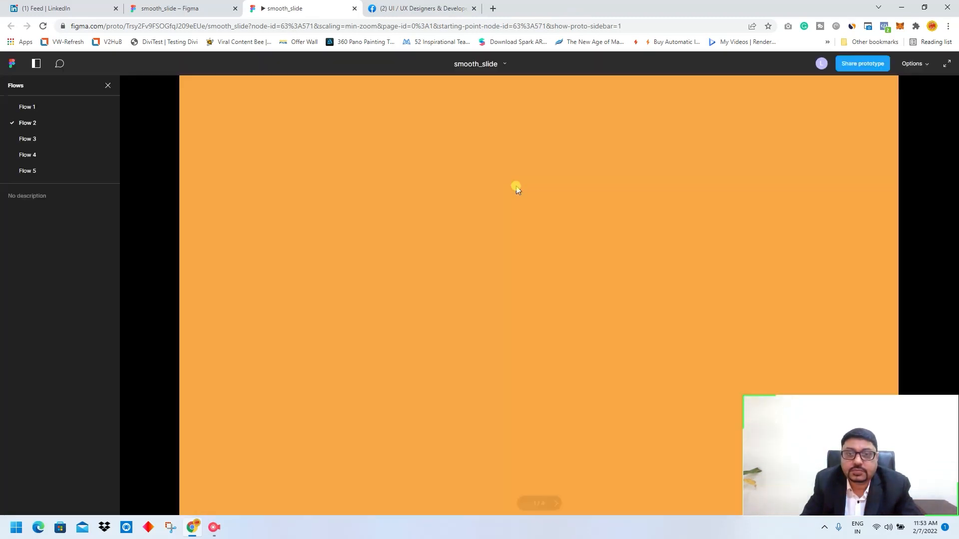
{"action": "left_click", "coordinate": [909, 62]}
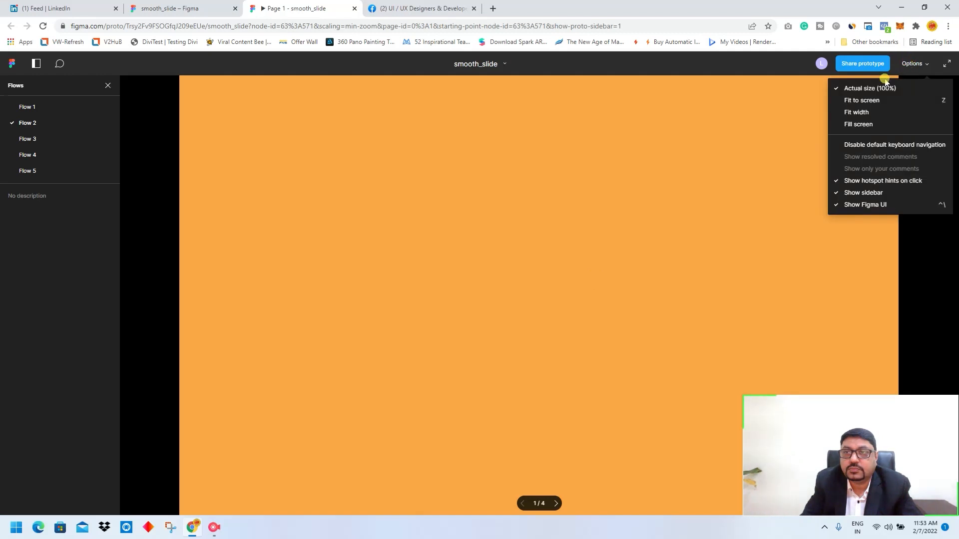
{"action": "left_click", "coordinate": [851, 98]}
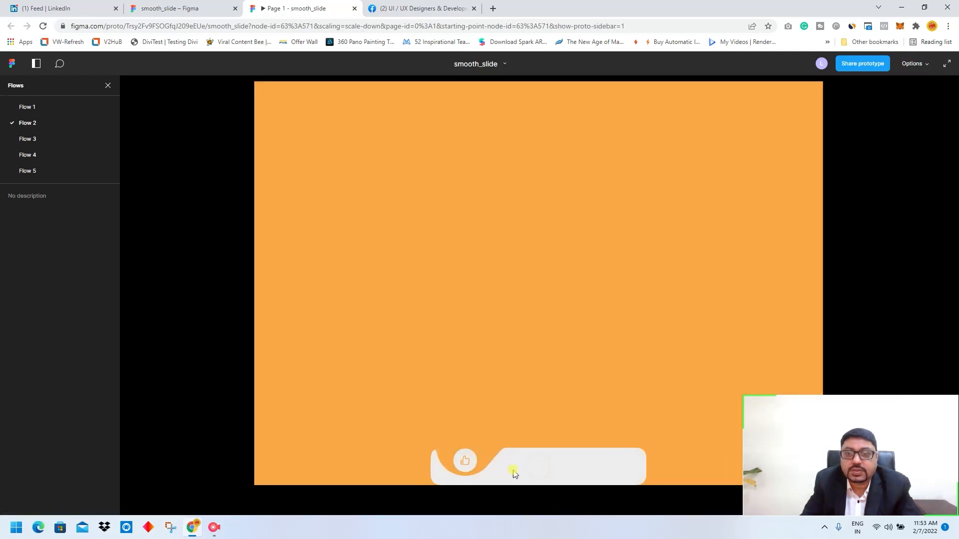
Step: Test the sliding notch in the Flow 2 preview on the comment, share and like icons
{"action": "left_click", "coordinate": [536, 467]}
{"action": "left_click", "coordinate": [613, 472]}
{"action": "left_click", "coordinate": [530, 477]}
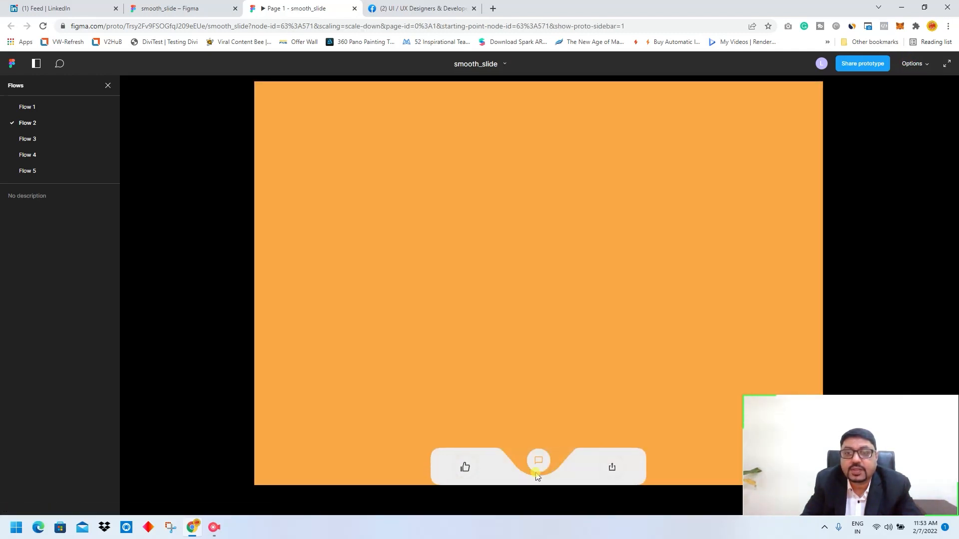
{"action": "left_click", "coordinate": [464, 467]}
{"action": "left_click", "coordinate": [602, 474]}
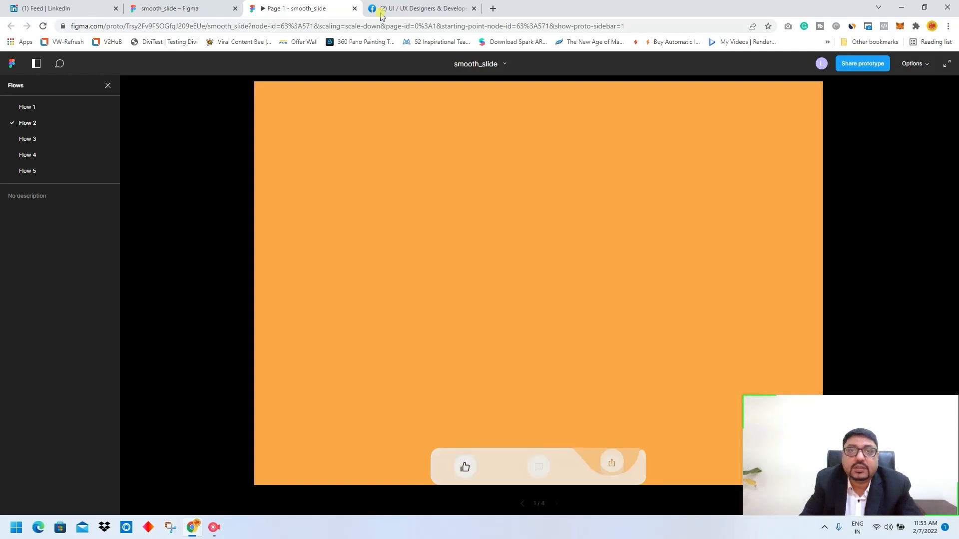
Step: Close the Flow 2 preview and show the design properties of the Option002 component set in Desktop - 1
{"action": "left_click", "coordinate": [355, 9]}
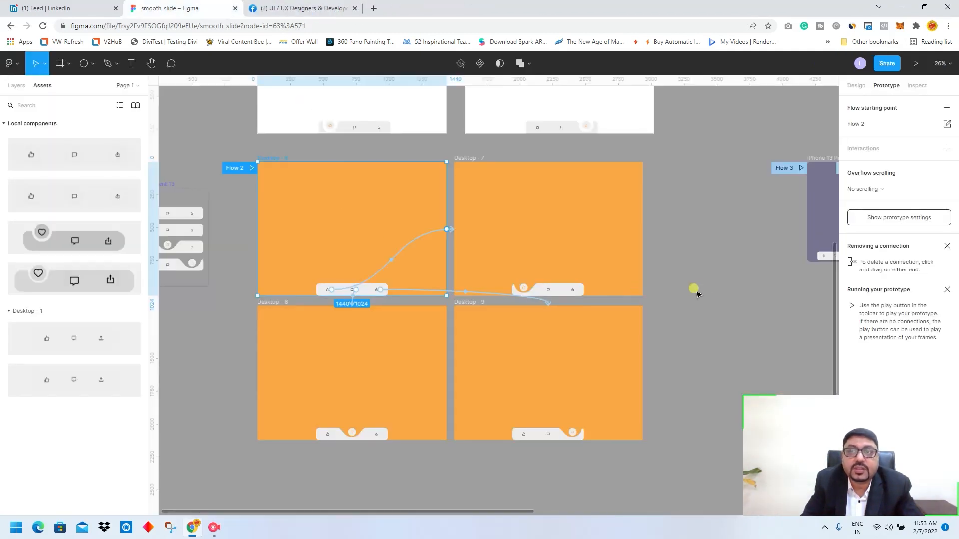
{"action": "left_click_drag", "start_coordinate": [713, 229], "coordinate": [261, 239]}
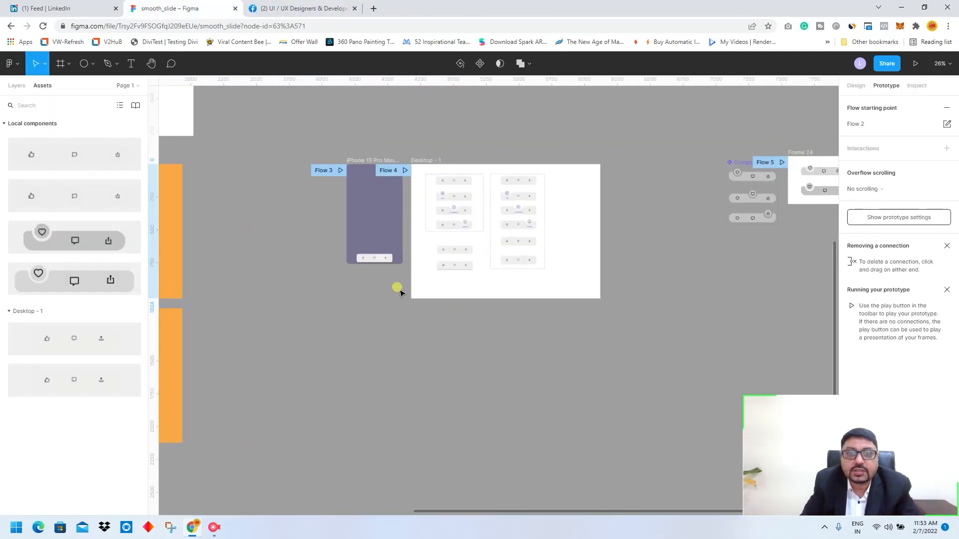
{"action": "scroll", "coordinate": [420, 293], "scroll_direction": "up", "scroll_amount": 10, "text": "ctrl"}
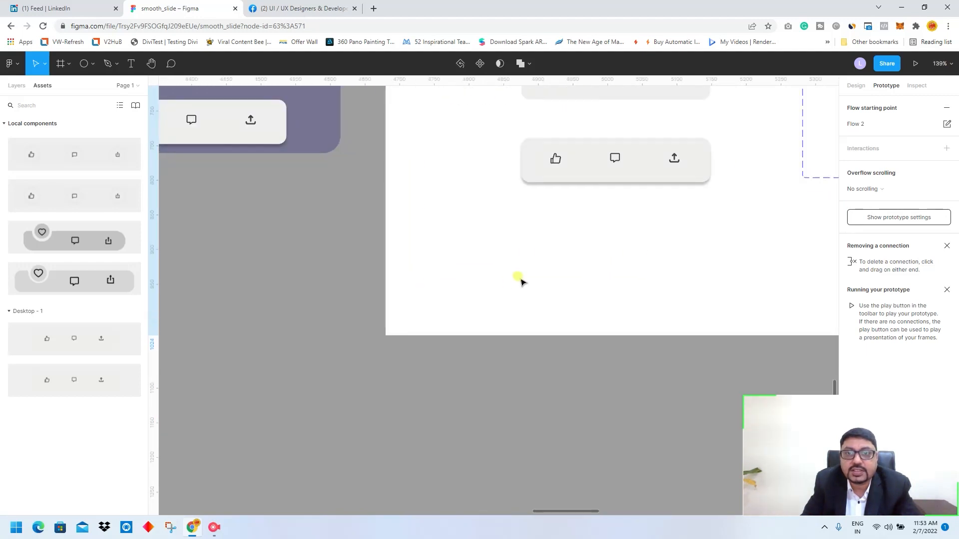
{"action": "left_click_drag", "start_coordinate": [520, 278], "coordinate": [196, 449]}
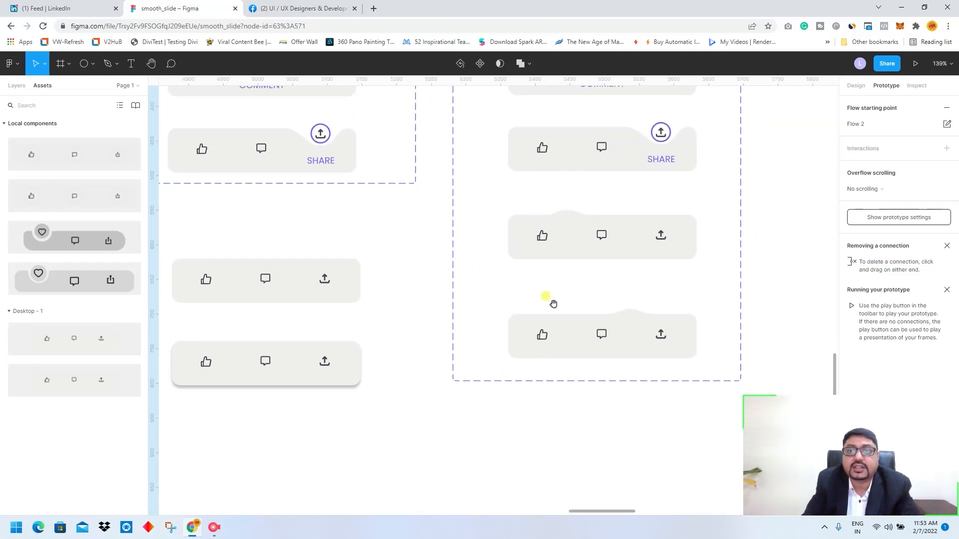
{"action": "scroll", "coordinate": [551, 302], "scroll_direction": "up", "scroll_amount": 5}
{"action": "left_click", "coordinate": [565, 362]}
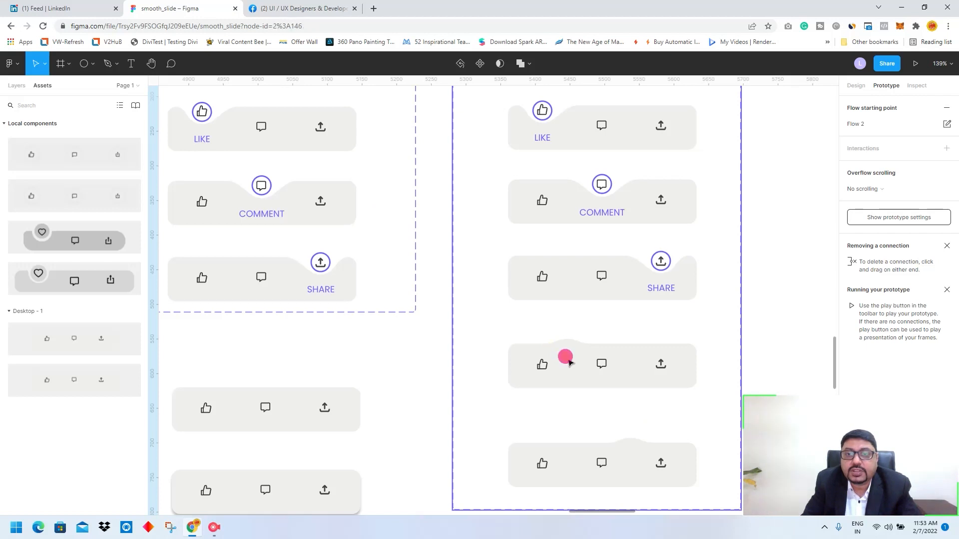
{"action": "left_click", "coordinate": [849, 90]}
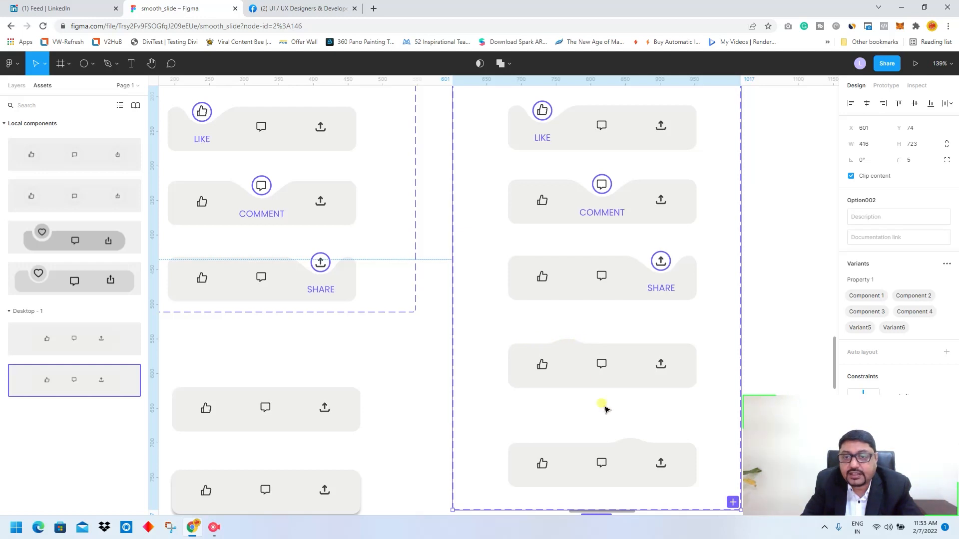
Step: Inspect the narrow spacer rectangles between the icons in the two bumped bar variants of Option002
{"action": "double_click", "coordinate": [563, 357]}
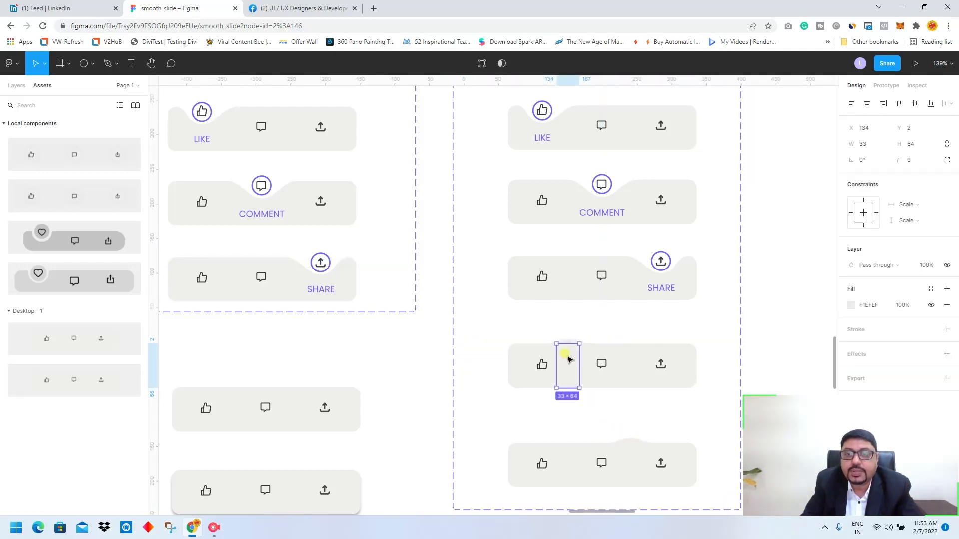
{"action": "double_click", "coordinate": [628, 453]}
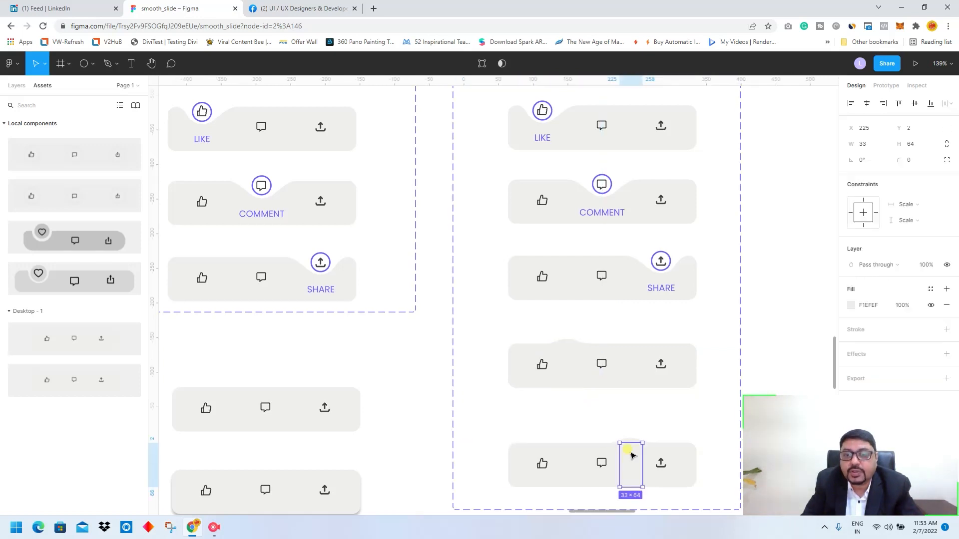
{"action": "left_click", "coordinate": [578, 364]}
{"action": "left_click", "coordinate": [571, 365]}
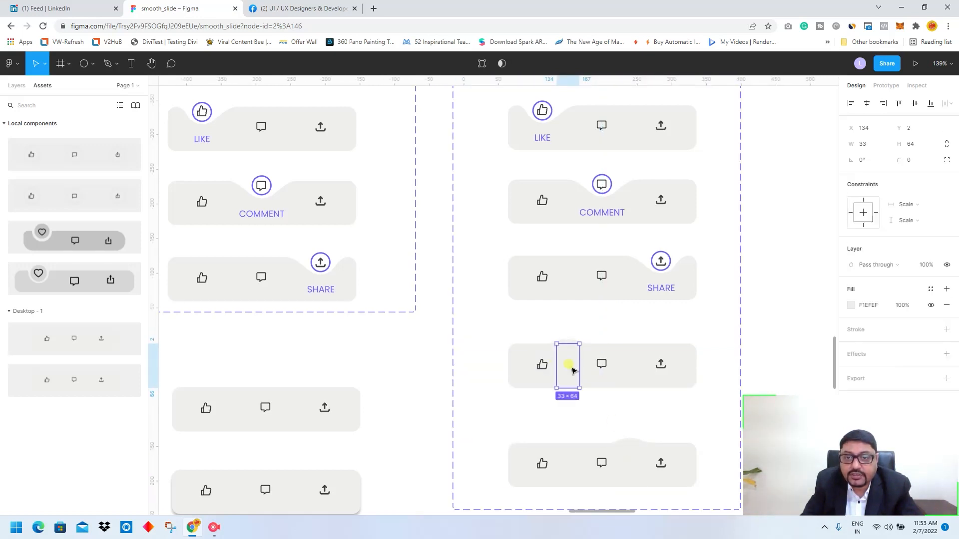
{"action": "left_click", "coordinate": [630, 364]}
{"action": "left_click", "coordinate": [575, 365]}
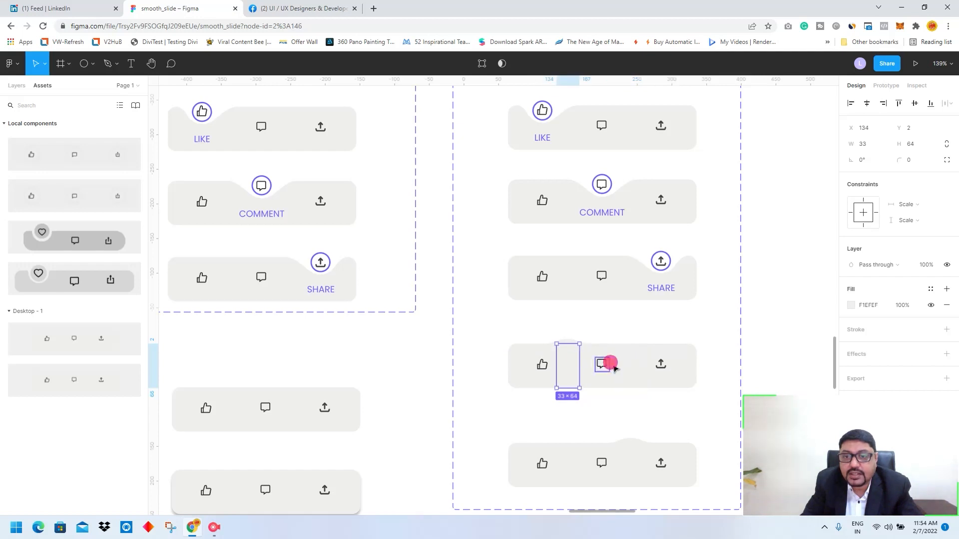
{"action": "left_click", "coordinate": [628, 364]}
Step: Inspect the spacer rectangles on both sides of the comment icon in Option002's Component 1 variant
{"action": "scroll", "coordinate": [639, 319], "scroll_direction": "up", "scroll_amount": 3}
{"action": "left_click", "coordinate": [572, 217]}
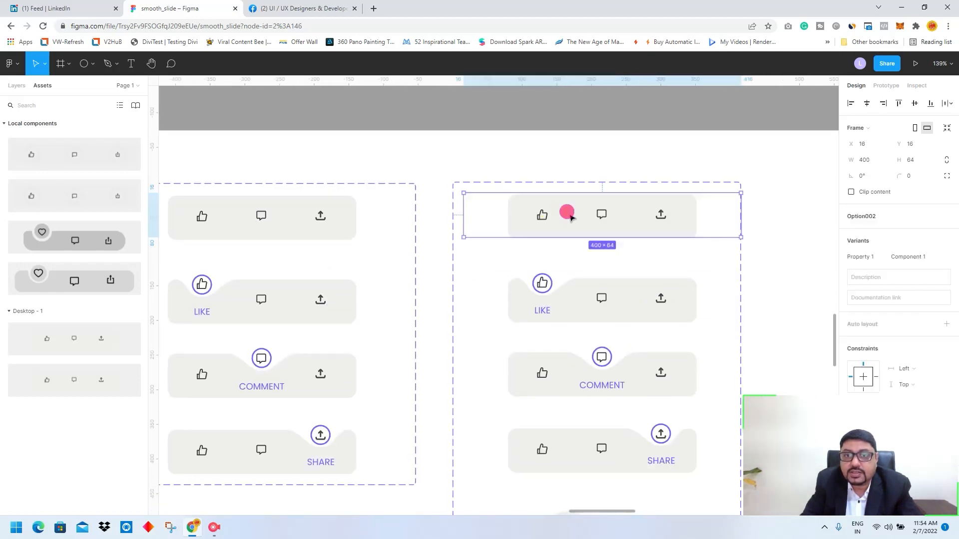
{"action": "left_click", "coordinate": [570, 217]}
{"action": "left_click", "coordinate": [633, 216]}
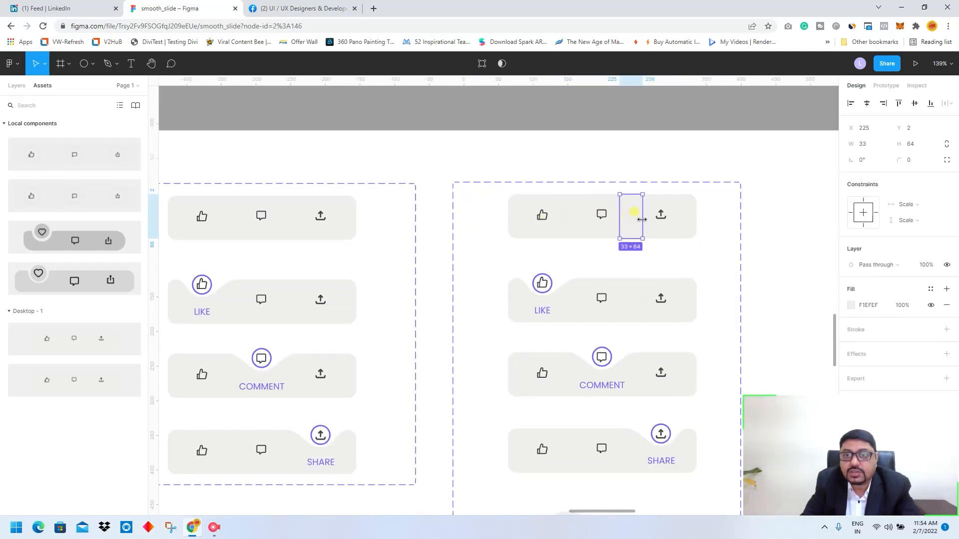
{"action": "left_click", "coordinate": [569, 223]}
{"action": "left_click", "coordinate": [628, 225]}
{"action": "scroll", "coordinate": [610, 378], "scroll_direction": "down", "scroll_amount": 3}
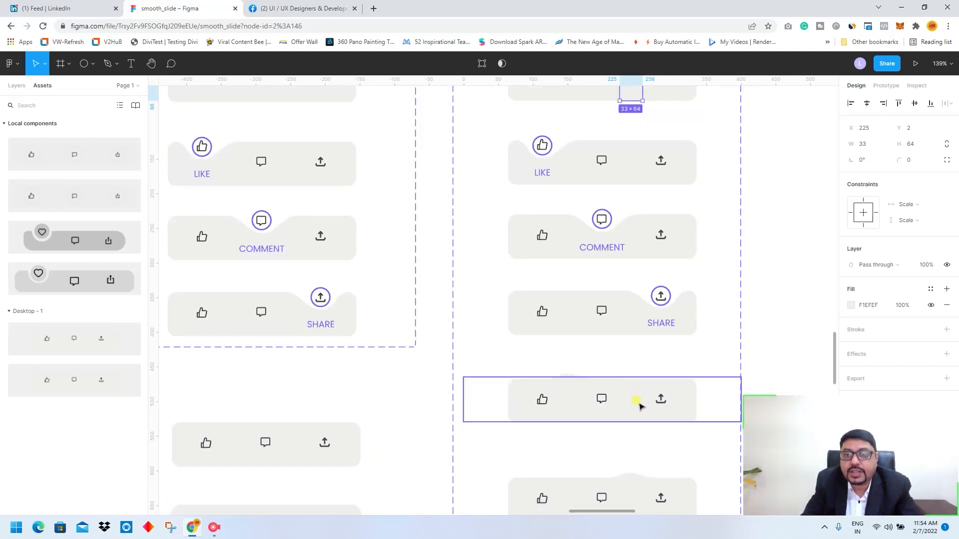
{"action": "left_click", "coordinate": [572, 391]}
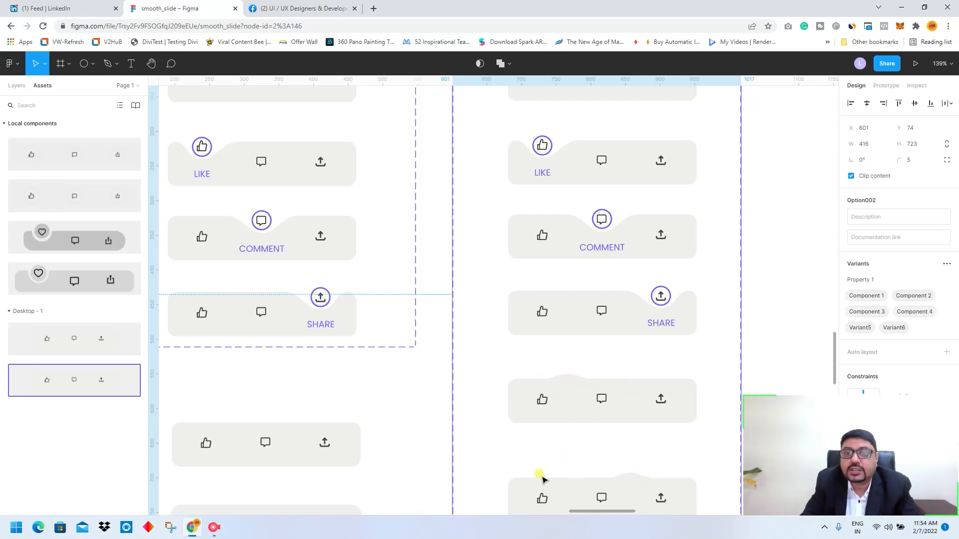
Step: Open the prototype preview of Flow 3 from the purple iPhone 13 Pro Max frame
{"action": "scroll", "coordinate": [580, 466], "scroll_direction": "down", "scroll_amount": 5}
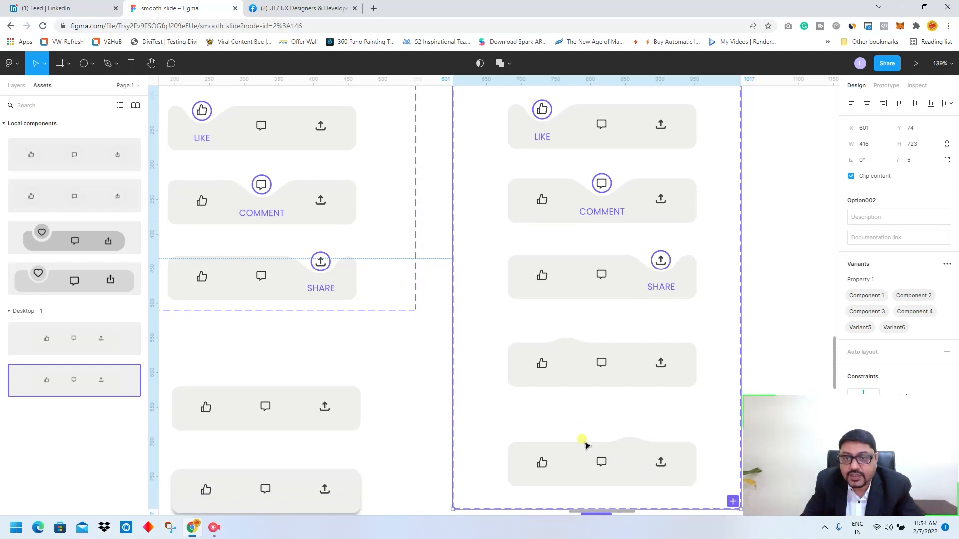
{"action": "scroll", "coordinate": [408, 312], "scroll_direction": "down", "scroll_amount": 5}
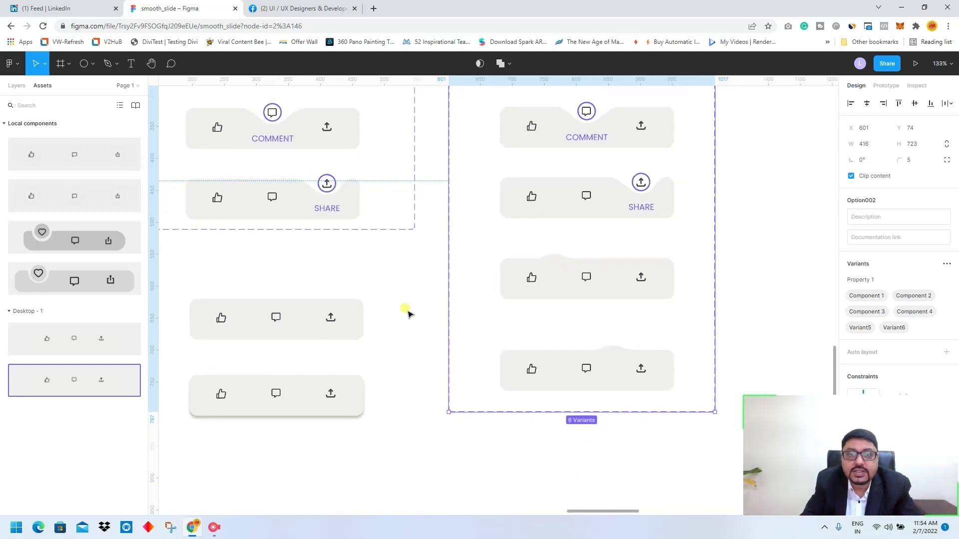
{"action": "scroll", "coordinate": [399, 344], "scroll_direction": "left", "scroll_amount": 4}
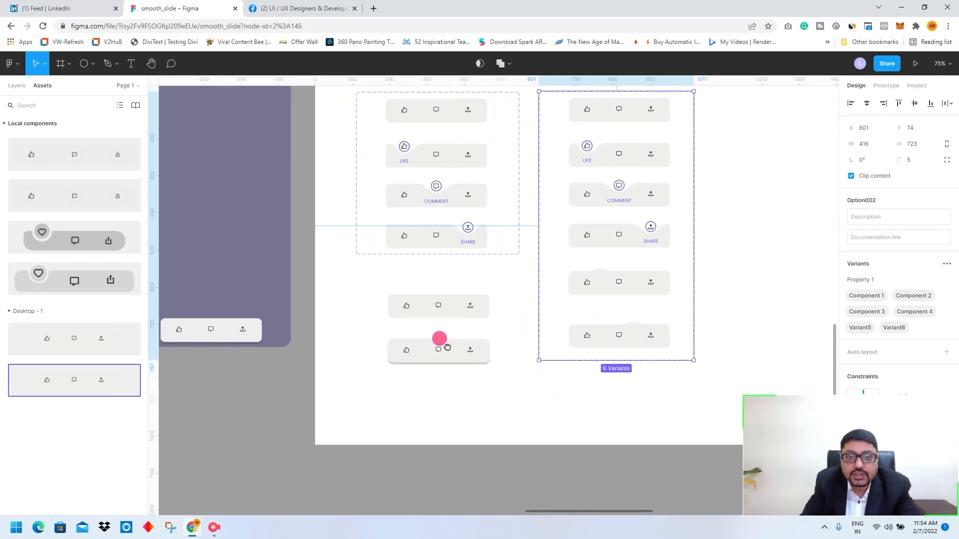
{"action": "scroll", "coordinate": [518, 367], "scroll_direction": "up", "scroll_amount": 3}
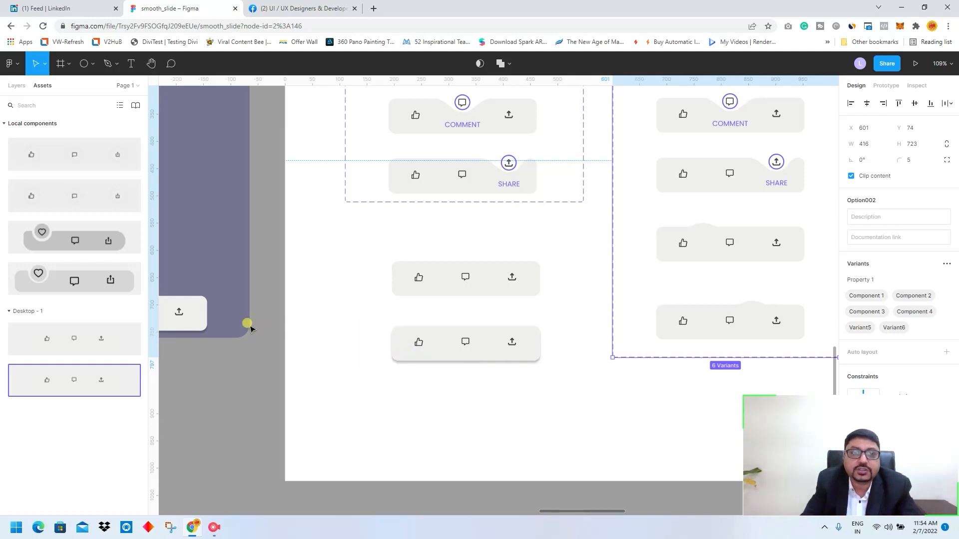
{"action": "left_click_drag", "start_coordinate": [225, 284], "coordinate": [379, 267]}
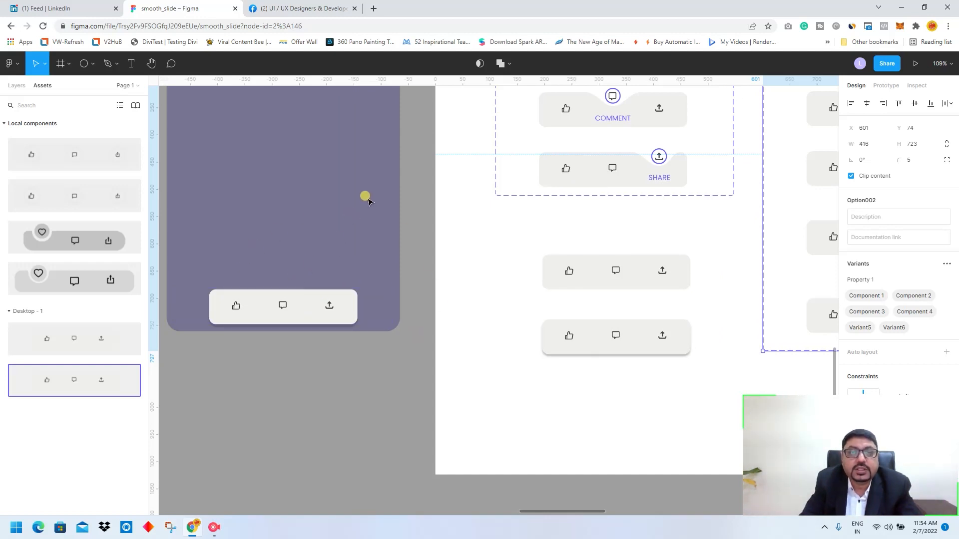
{"action": "left_click_drag", "start_coordinate": [366, 179], "coordinate": [475, 364]}
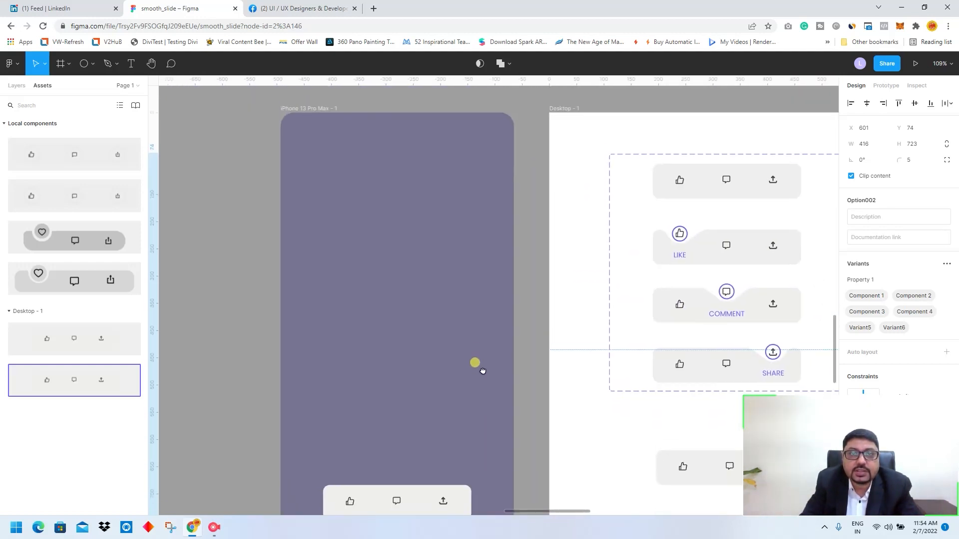
{"action": "left_click", "coordinate": [301, 96]}
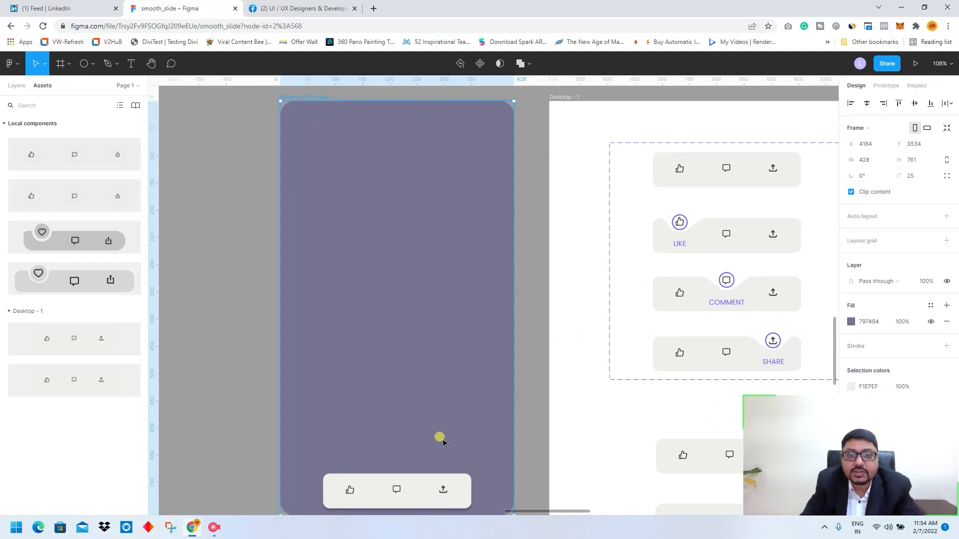
{"action": "left_click", "coordinate": [885, 86]}
{"action": "left_click", "coordinate": [915, 63]}
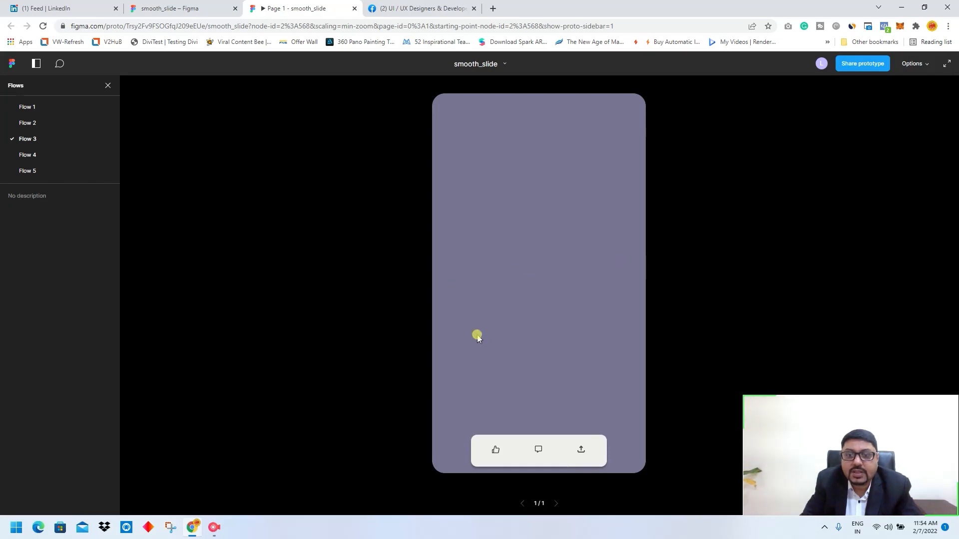
Step: Test the like, comment and share icons and the gaps between them in the Flow 3 preview, and close it
{"action": "left_click", "coordinate": [492, 448]}
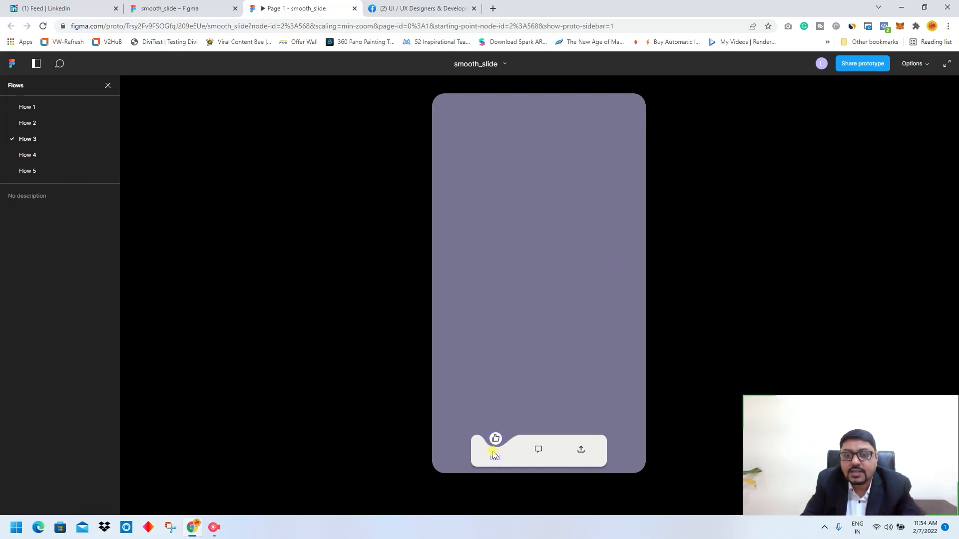
{"action": "left_click", "coordinate": [513, 454]}
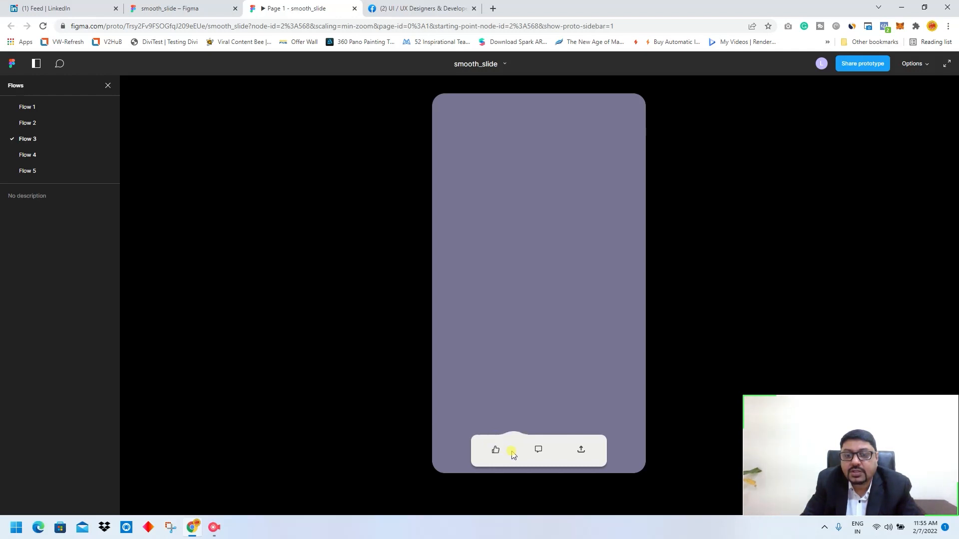
{"action": "left_click", "coordinate": [538, 452]}
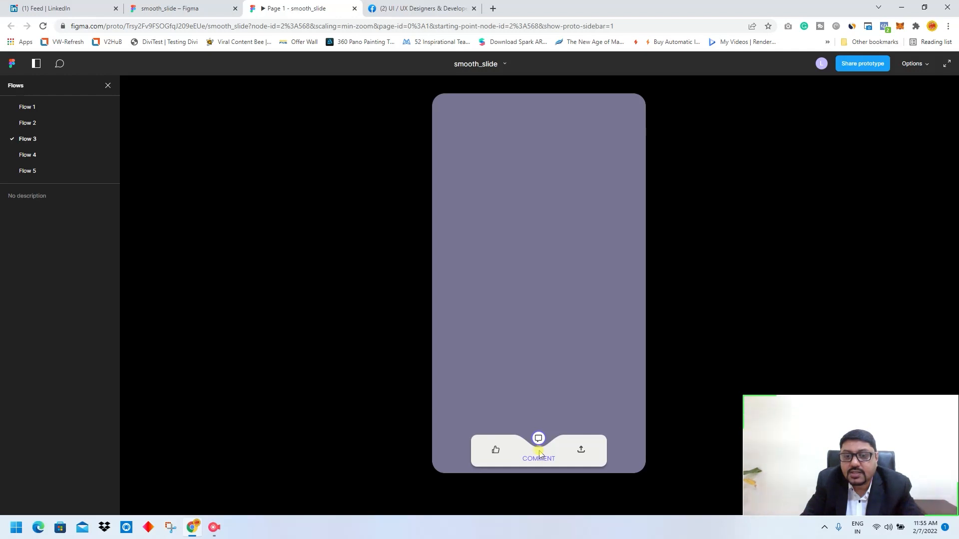
{"action": "left_click", "coordinate": [560, 454]}
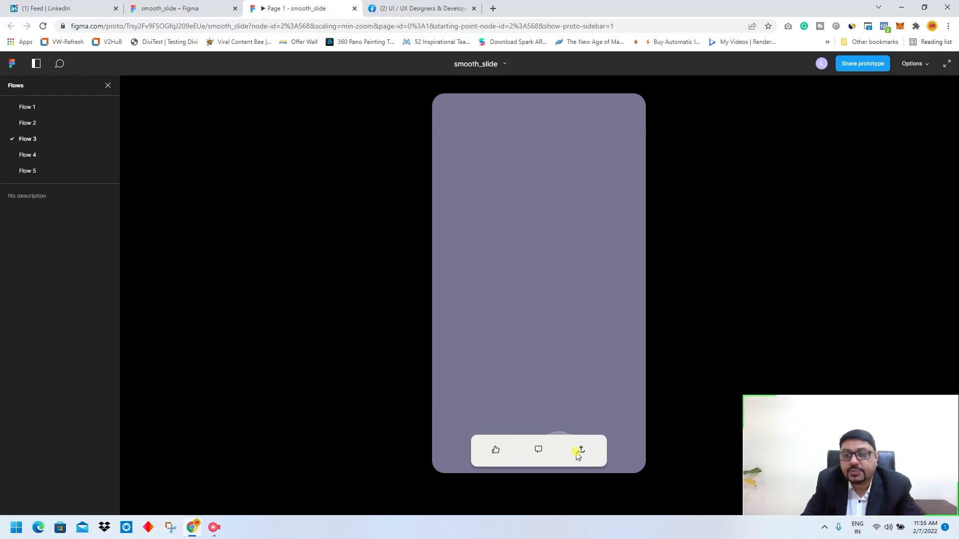
{"action": "left_click", "coordinate": [577, 456]}
{"action": "left_click", "coordinate": [561, 455]}
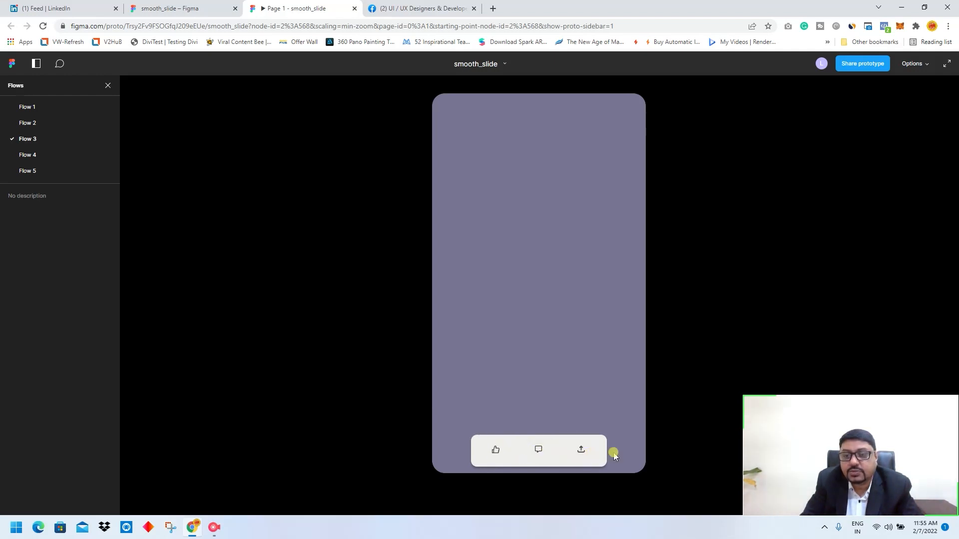
{"action": "left_click", "coordinate": [354, 9]}
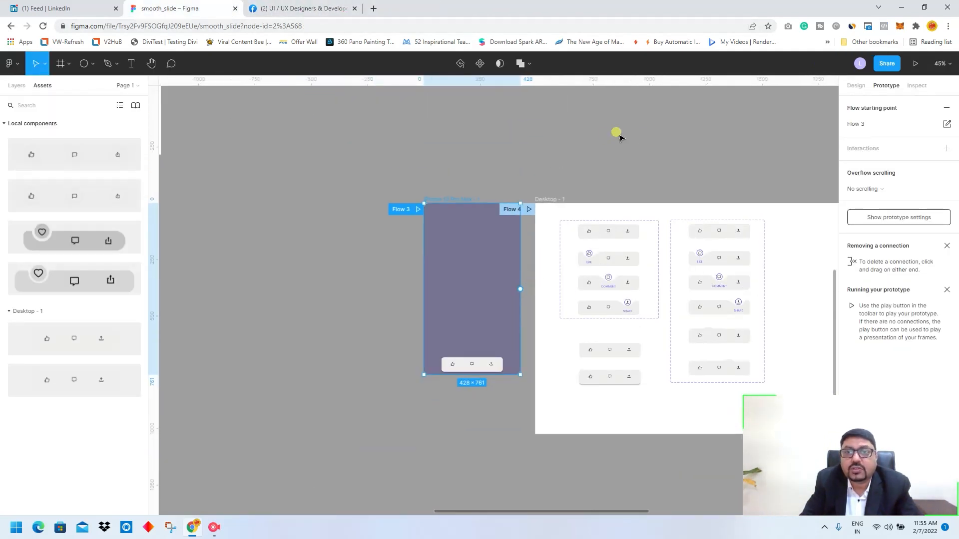
Step: Examine the overall canvas layout of the frames and component sets for Flow 1 to Flow 5
{"action": "left_click_drag", "start_coordinate": [654, 152], "coordinate": [424, 129]}
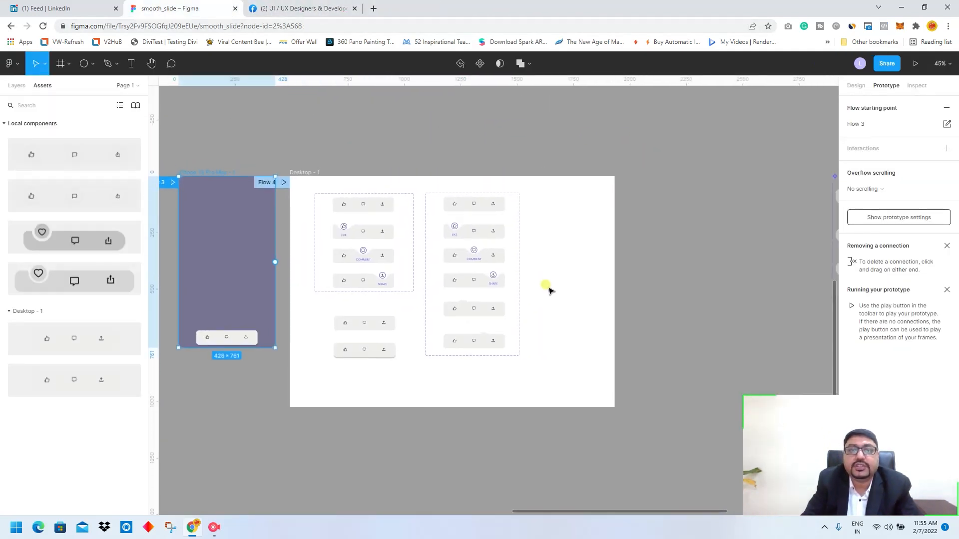
{"action": "scroll", "coordinate": [548, 287], "scroll_direction": "down", "scroll_amount": 5}
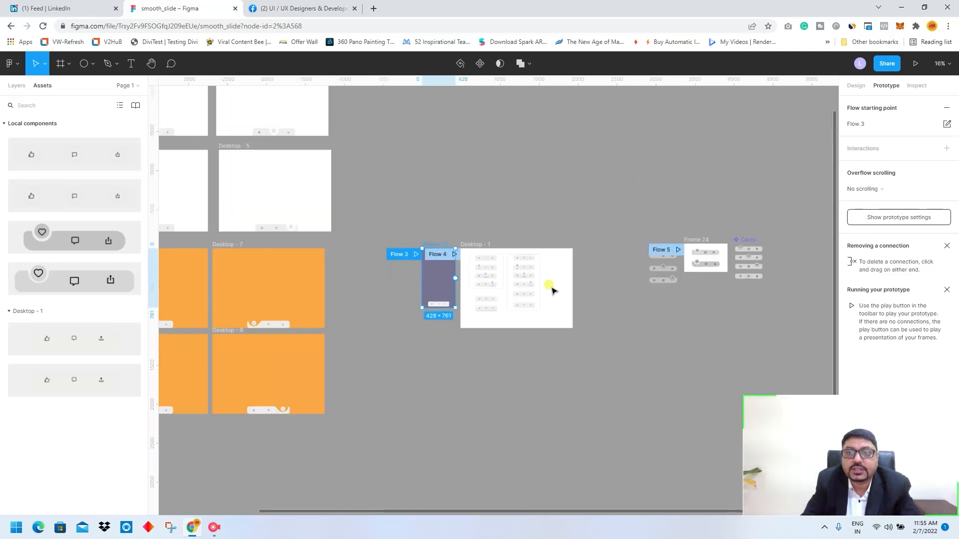
{"action": "scroll", "coordinate": [552, 290], "scroll_direction": "up", "scroll_amount": 1}
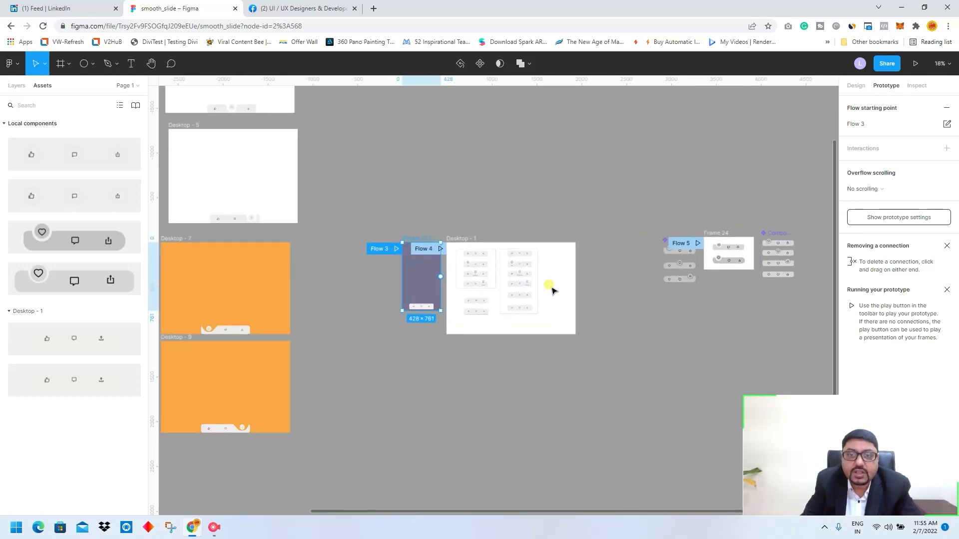
{"action": "scroll", "coordinate": [552, 291], "scroll_direction": "up", "scroll_amount": 2}
{"action": "scroll", "coordinate": [552, 290], "scroll_direction": "up", "scroll_amount": 1}
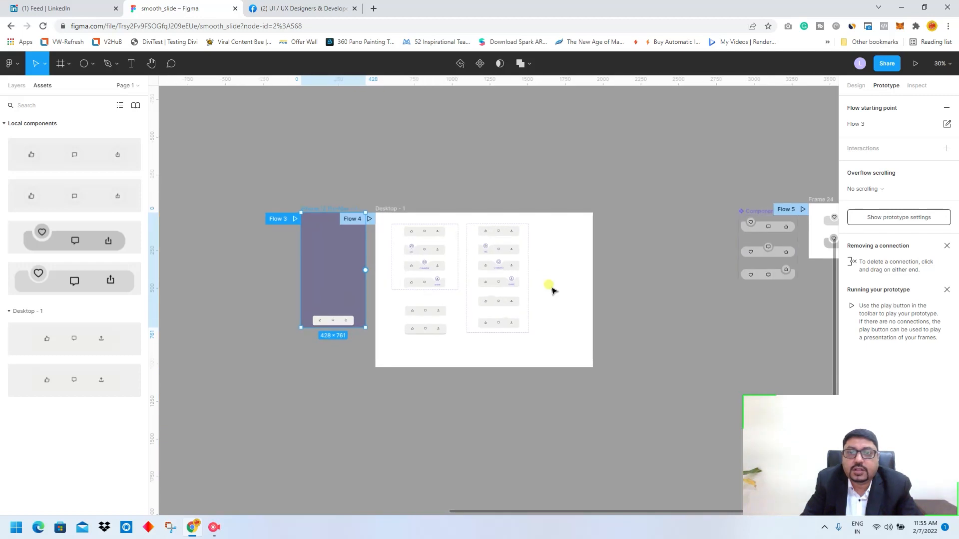
{"action": "scroll", "coordinate": [553, 290], "scroll_direction": "up", "scroll_amount": 2}
{"action": "scroll", "coordinate": [553, 290], "scroll_direction": "down", "scroll_amount": 5}
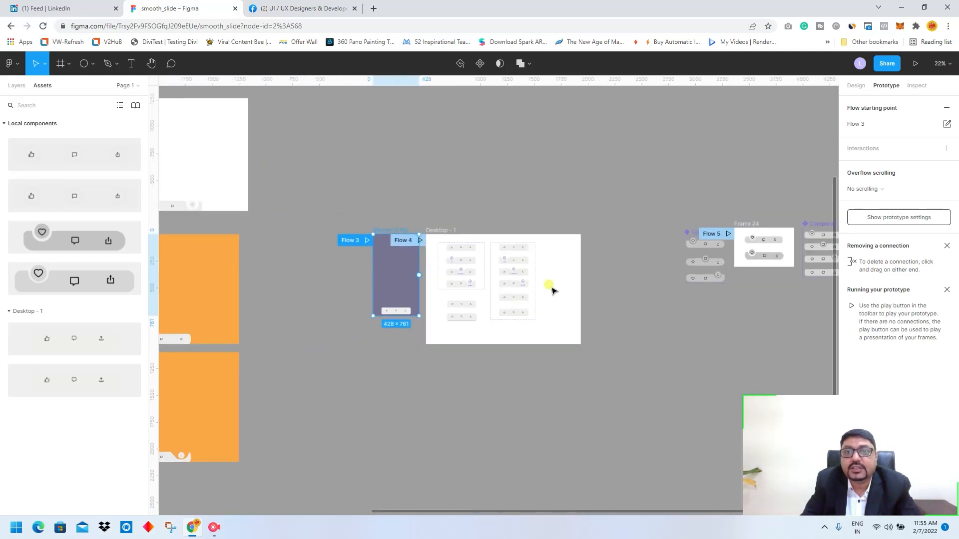
{"action": "scroll", "coordinate": [553, 290], "scroll_direction": "down", "scroll_amount": 1}
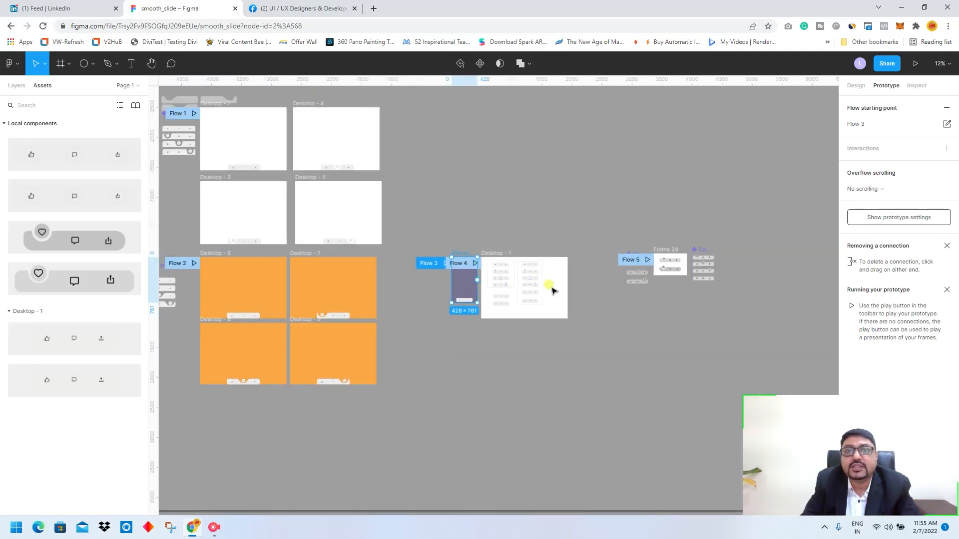
{"action": "scroll", "coordinate": [552, 291], "scroll_direction": "up", "scroll_amount": 2}
{"action": "scroll", "coordinate": [552, 290], "scroll_direction": "down", "scroll_amount": 3}
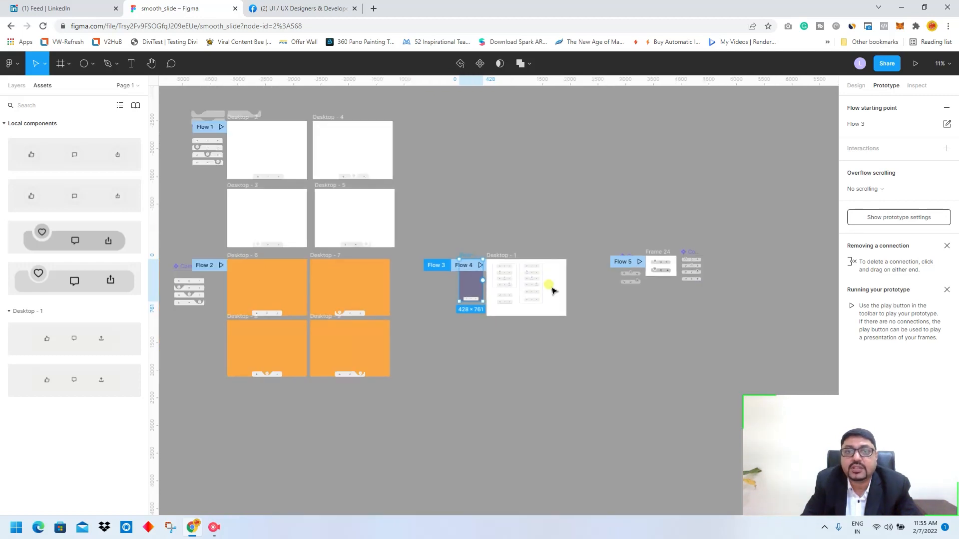
Step: Move the three notched bar shapes above Flow 1 to the empty canvas beside the Desktop - 4 frame
{"action": "scroll", "coordinate": [553, 291], "scroll_direction": "up", "scroll_amount": 1}
{"action": "scroll", "coordinate": [553, 290], "scroll_direction": "down", "scroll_amount": 3}
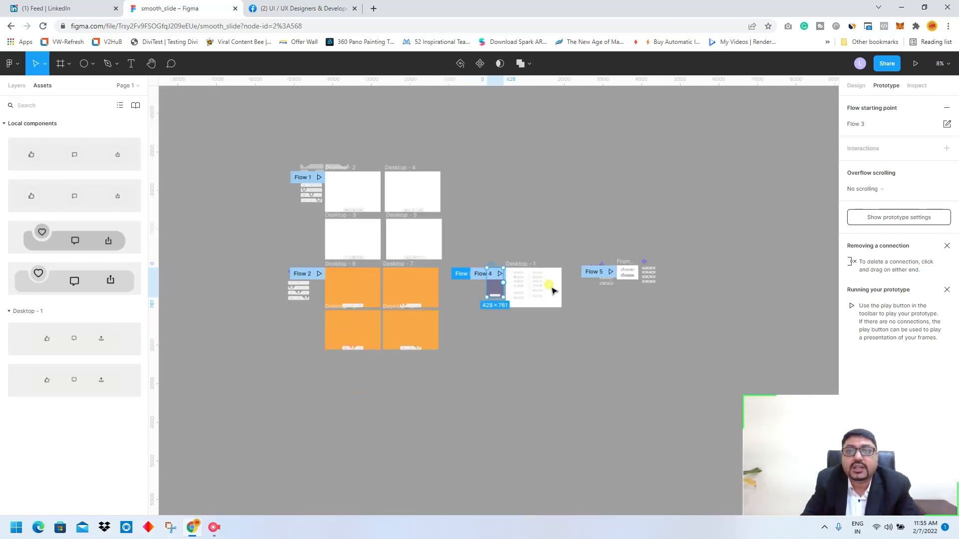
{"action": "scroll", "coordinate": [423, 224], "scroll_direction": "up", "scroll_amount": 3}
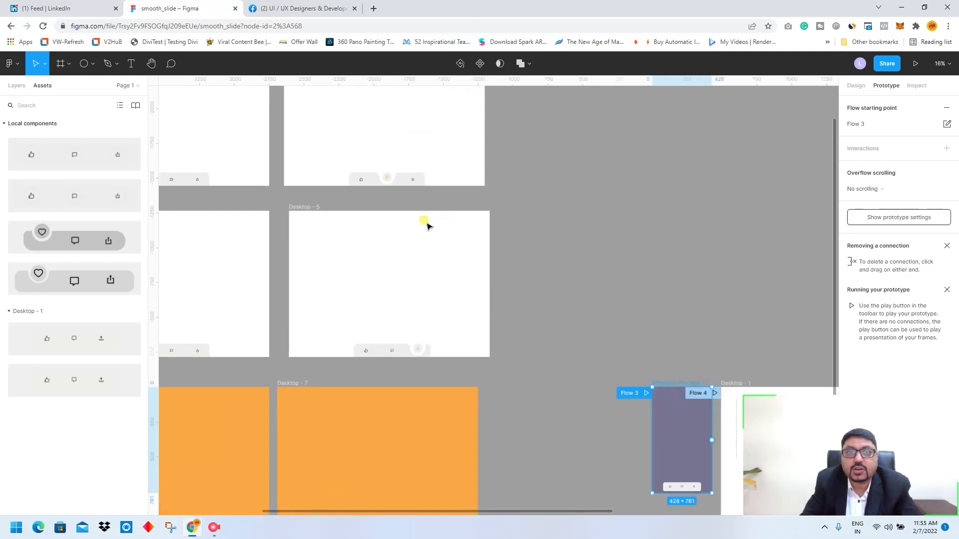
{"action": "left_click_drag", "start_coordinate": [458, 223], "coordinate": [698, 458]}
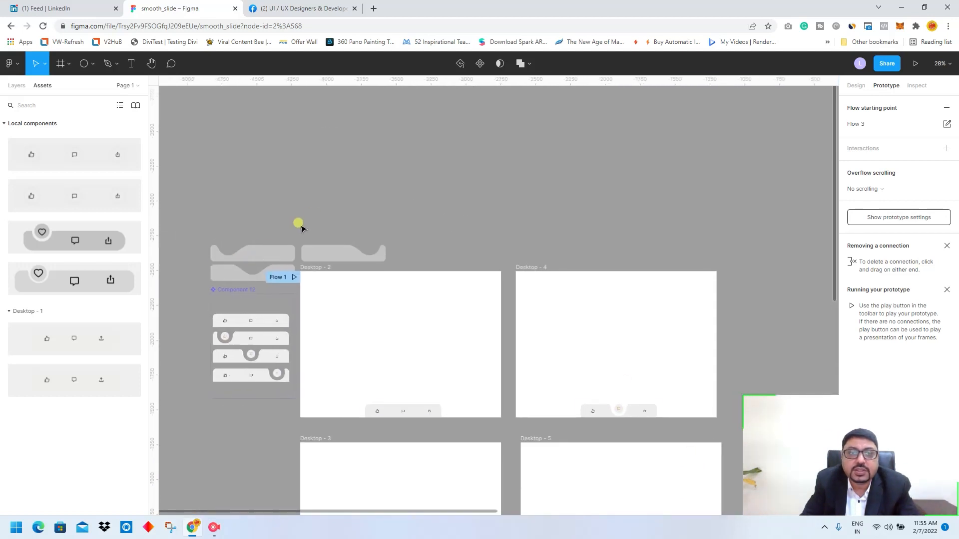
{"action": "left_click", "coordinate": [265, 249]}
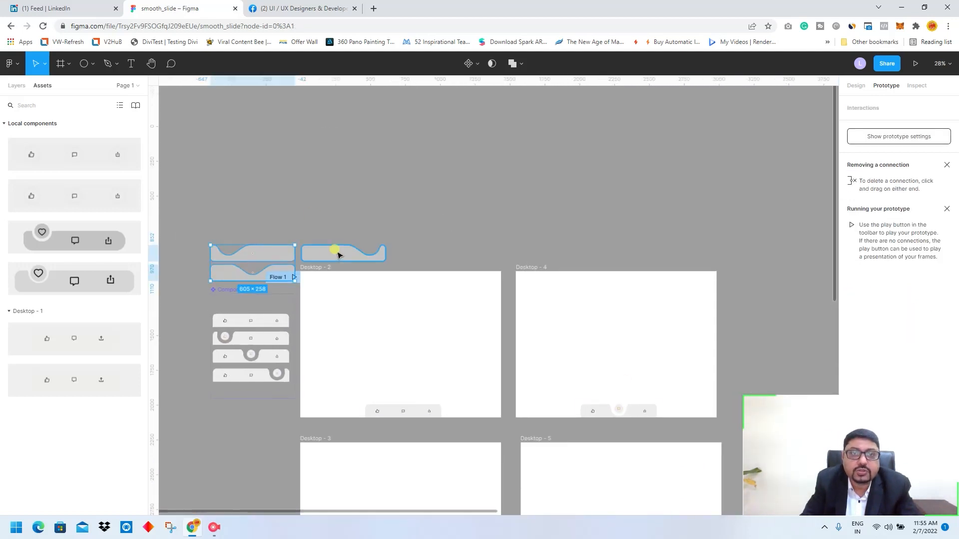
{"action": "left_click_drag", "start_coordinate": [338, 256], "coordinate": [630, 247]}
{"action": "left_click", "coordinate": [659, 315]}
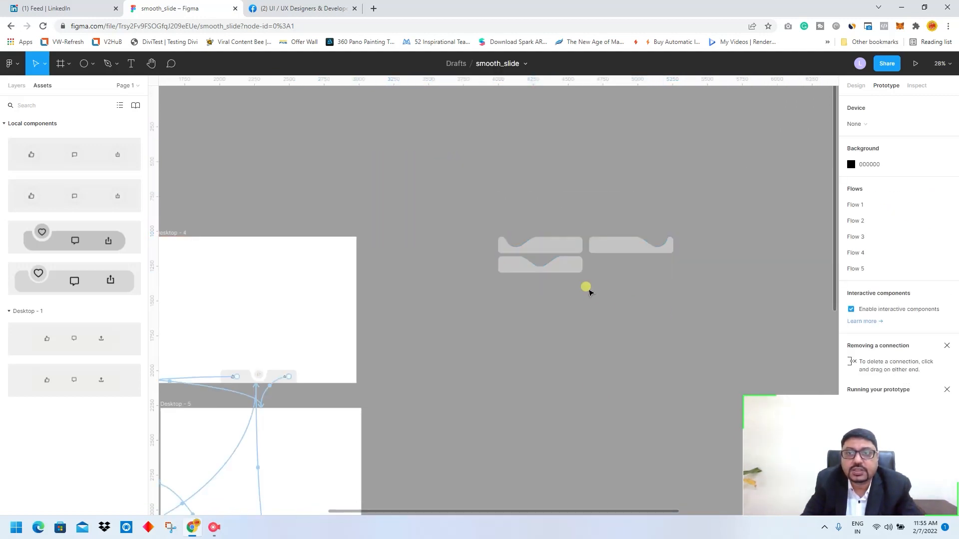
Step: Arrange the three notched bars in one left-aligned vertical column with equal gaps, ordered by notch position from left to right
{"action": "scroll", "coordinate": [587, 289], "scroll_direction": "up", "scroll_amount": 5}
{"action": "left_click_drag", "start_coordinate": [520, 231], "coordinate": [546, 289]}
{"action": "left_click_drag", "start_coordinate": [666, 165], "coordinate": [402, 394]}
{"action": "left_click", "coordinate": [647, 242]}
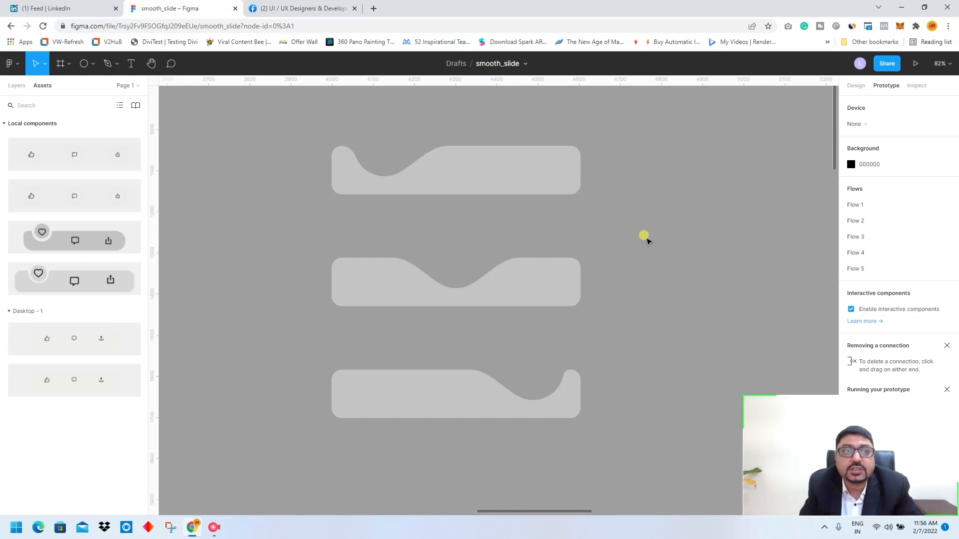
Step: Draw a circle about 91 × 91 in the notch of the first bar
{"action": "left_click", "coordinate": [17, 86]}
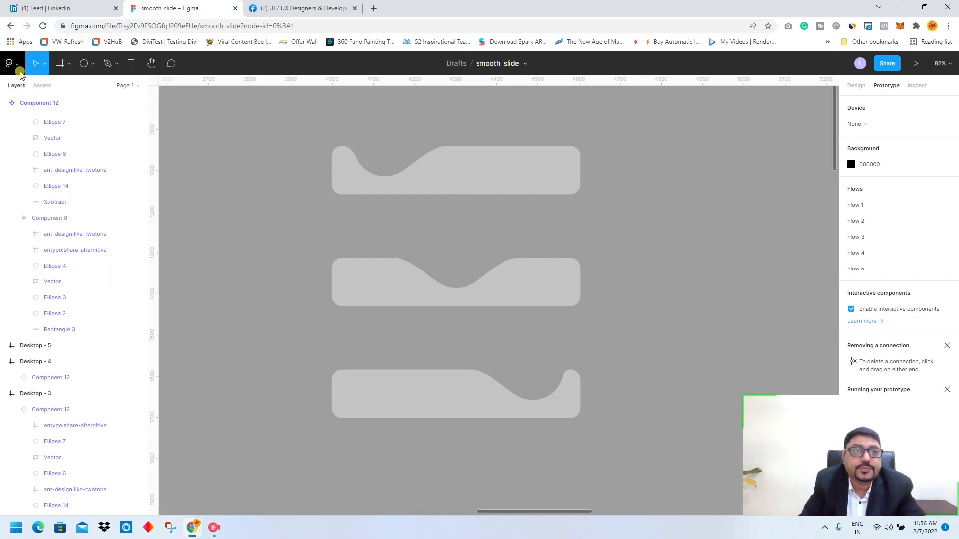
{"action": "left_click", "coordinate": [84, 64]}
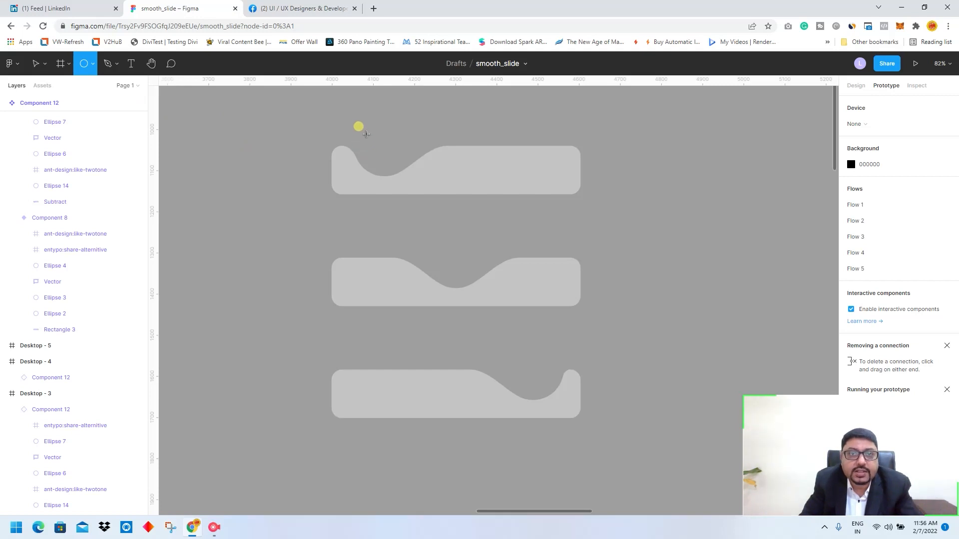
{"action": "left_click_drag", "start_coordinate": [365, 134], "coordinate": [403, 161]}
{"action": "left_click", "coordinate": [389, 155]}
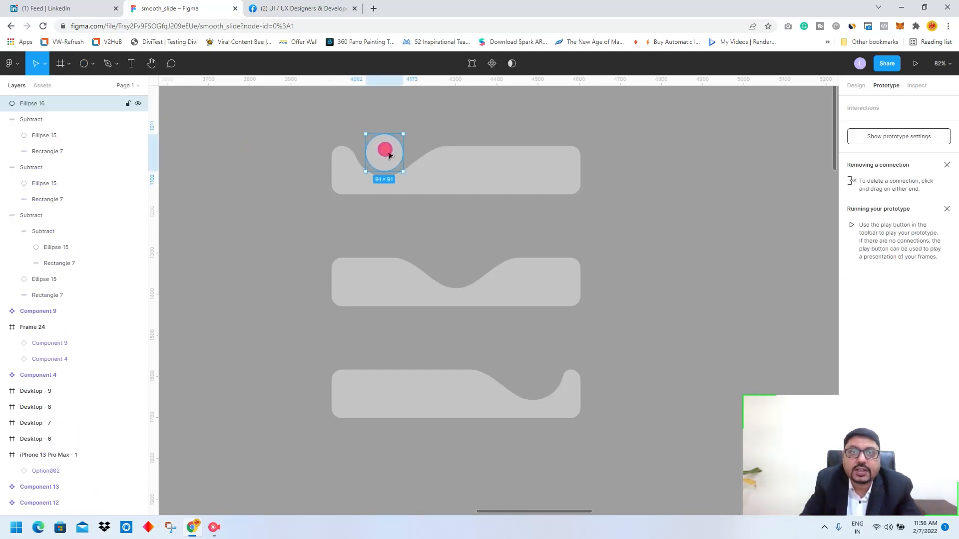
{"action": "left_click", "coordinate": [546, 114]}
Step: Duplicate the circle twice onto the first bar, placing the copies at its middle and right icon positions
{"action": "left_click", "coordinate": [387, 151]}
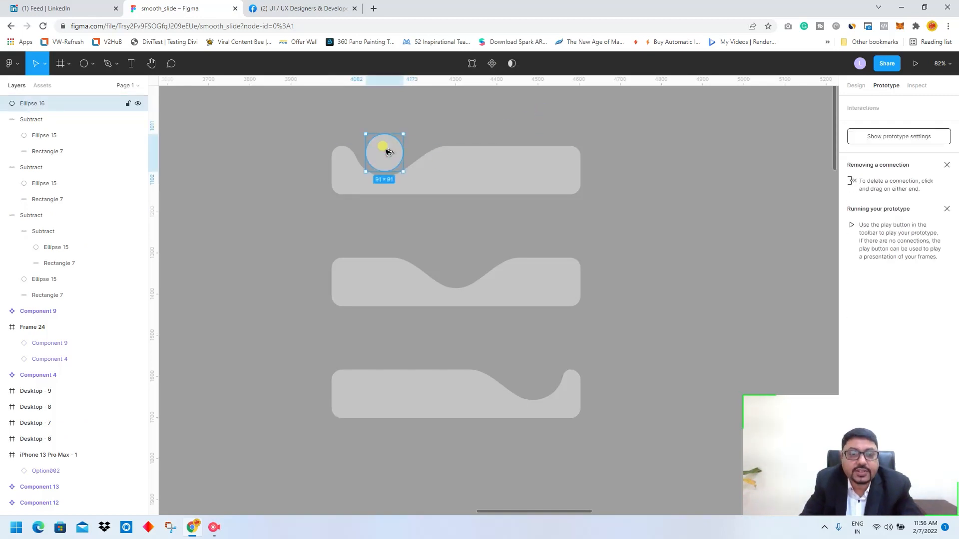
{"action": "left_click_drag", "start_coordinate": [389, 152], "coordinate": [460, 172]}
{"action": "key", "text": "Escape"}
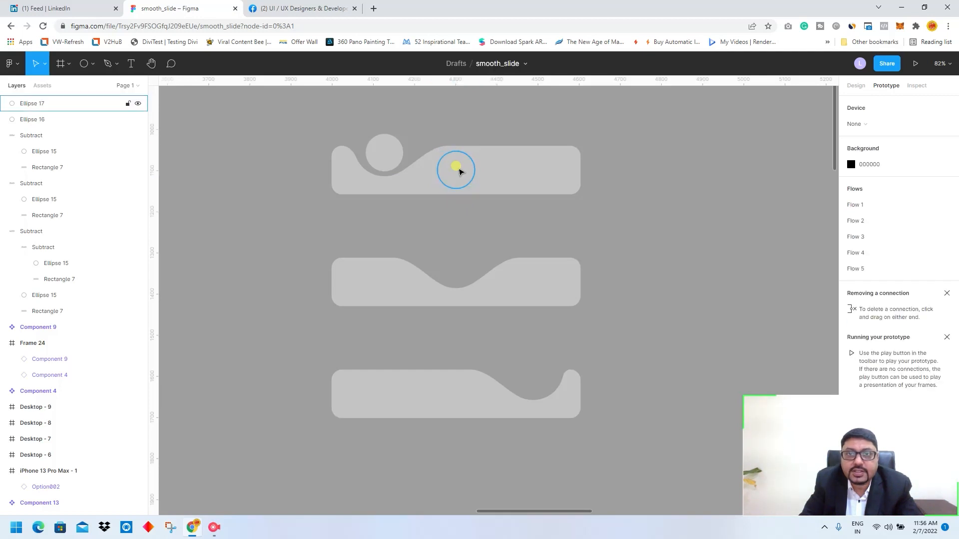
{"action": "left_click", "coordinate": [460, 171]}
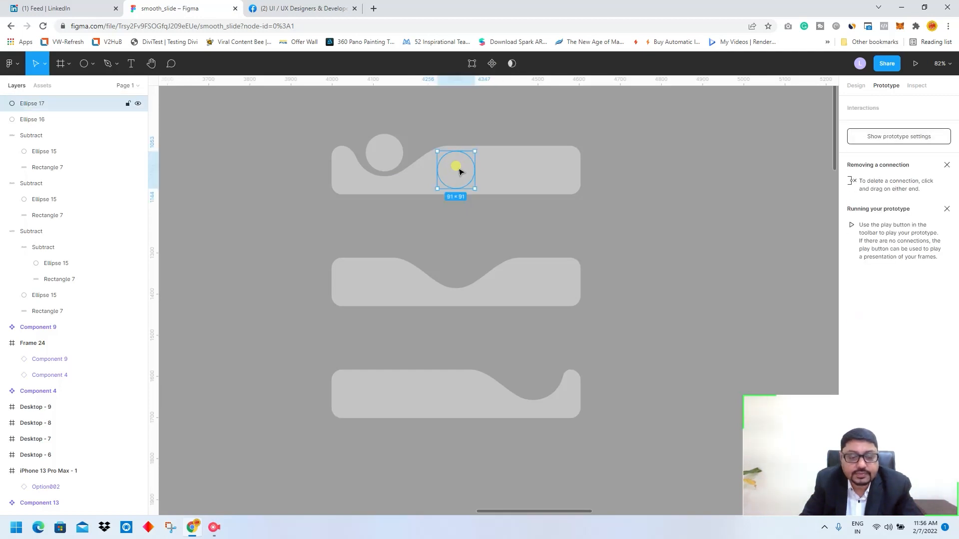
{"action": "left_click_drag", "start_coordinate": [460, 171], "coordinate": [538, 175]}
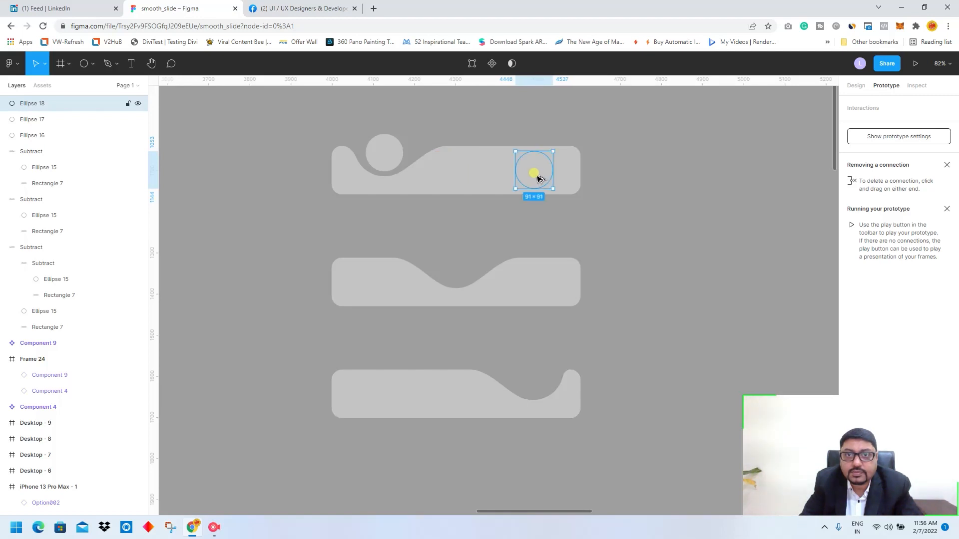
Step: Copy the first bar's middle and right circles to the second bar, one in the notch and one centred vertically inside the bar
{"action": "left_click", "coordinate": [458, 171]}
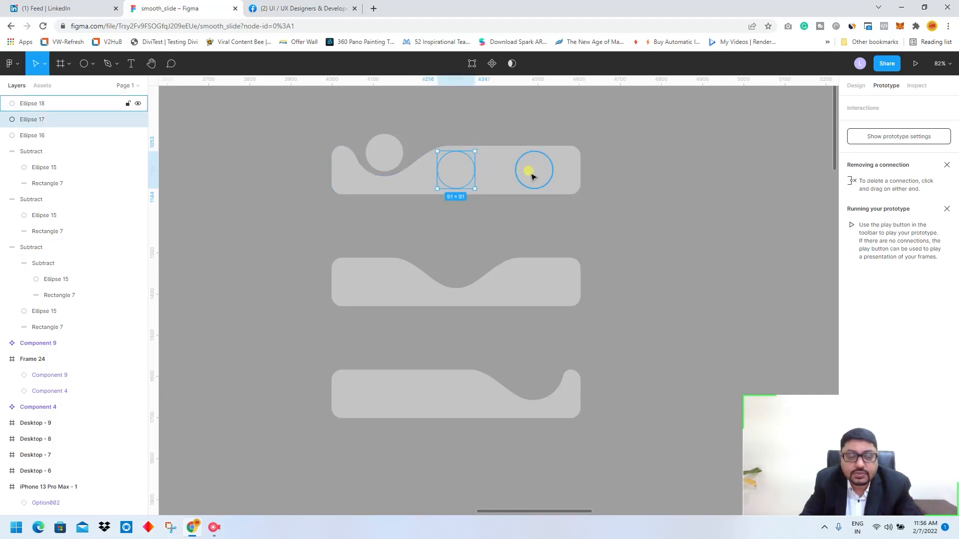
{"action": "left_click", "coordinate": [532, 176], "text": "shift"}
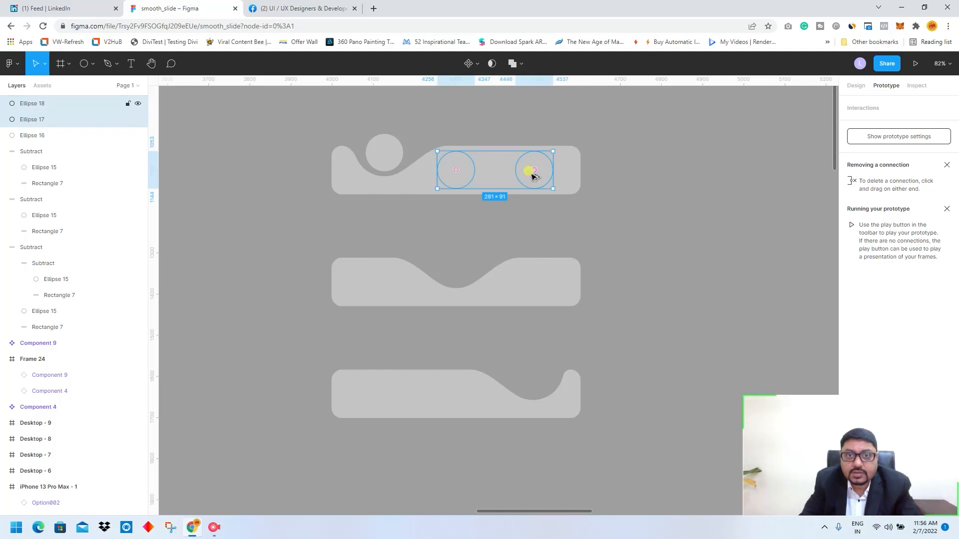
{"action": "left_click_drag", "start_coordinate": [532, 175], "coordinate": [539, 271]}
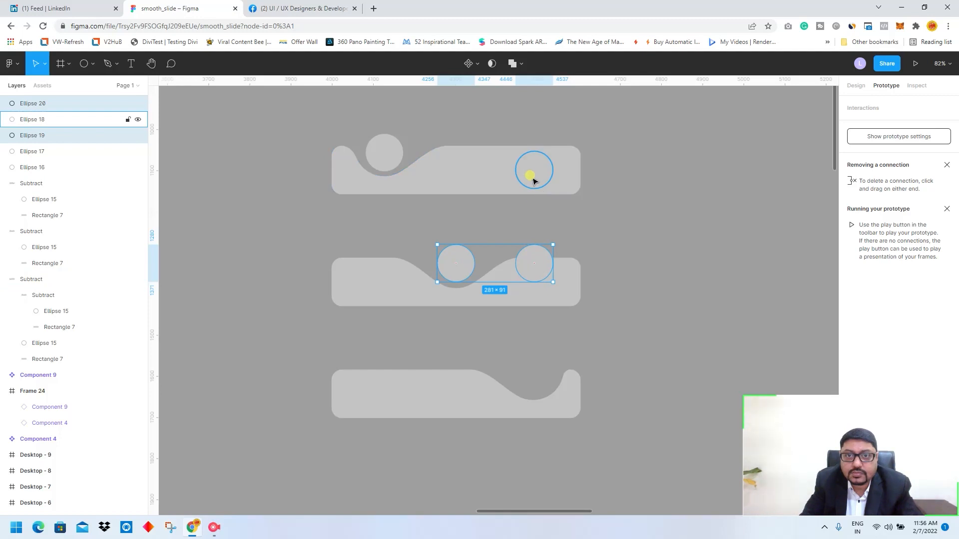
{"action": "left_click", "coordinate": [539, 273]}
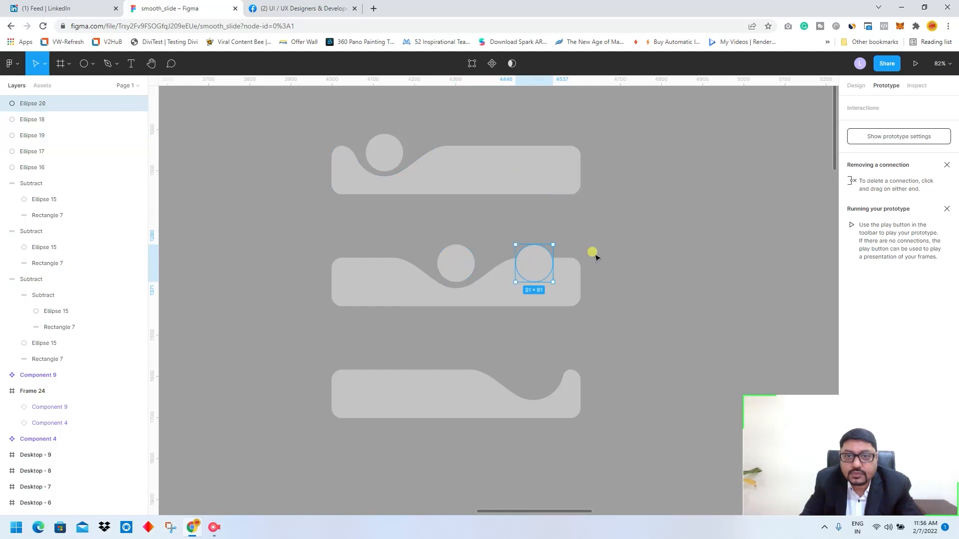
{"action": "left_click_drag", "start_coordinate": [539, 265], "coordinate": [541, 280]}
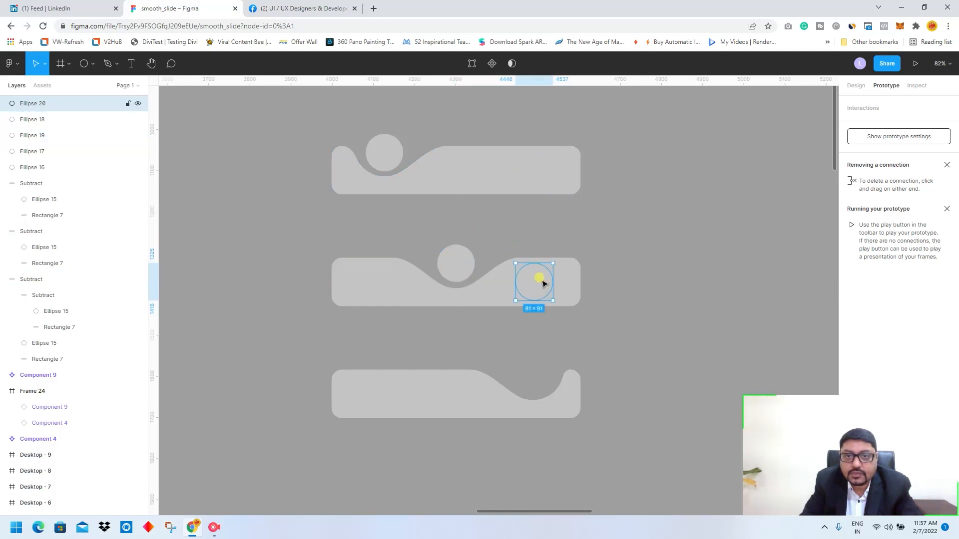
Step: Inspect the size and position values of the circles on the first and second bars
{"action": "left_click", "coordinate": [541, 171]}
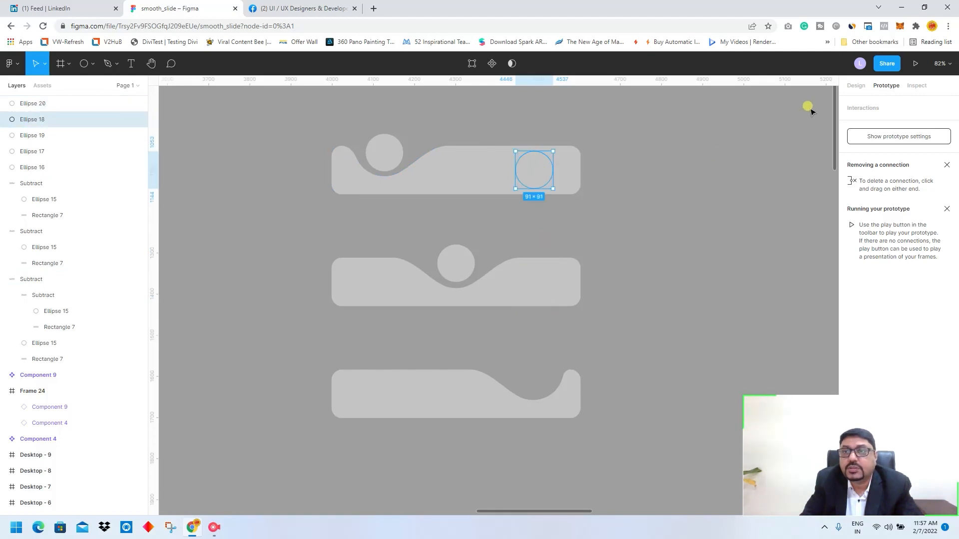
{"action": "left_click", "coordinate": [855, 86]}
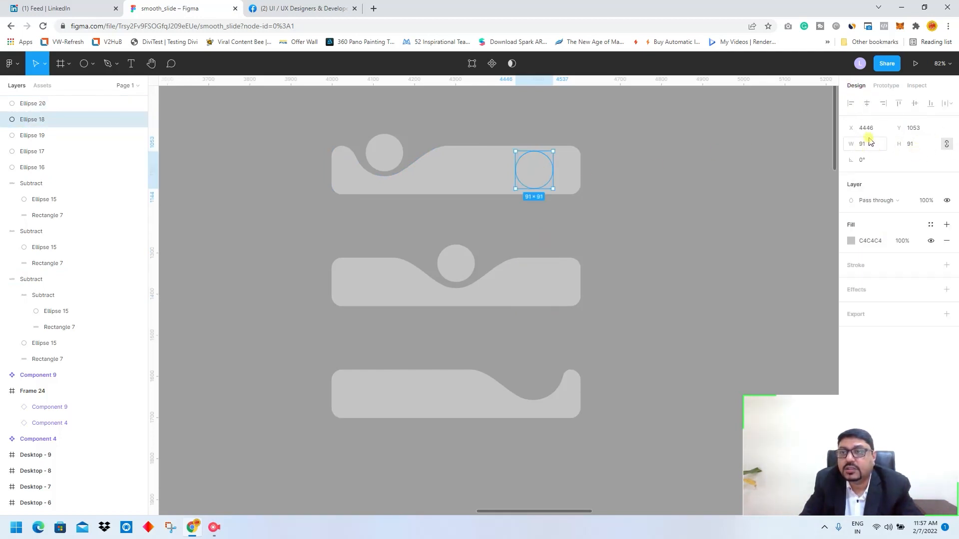
{"action": "left_click", "coordinate": [532, 171]}
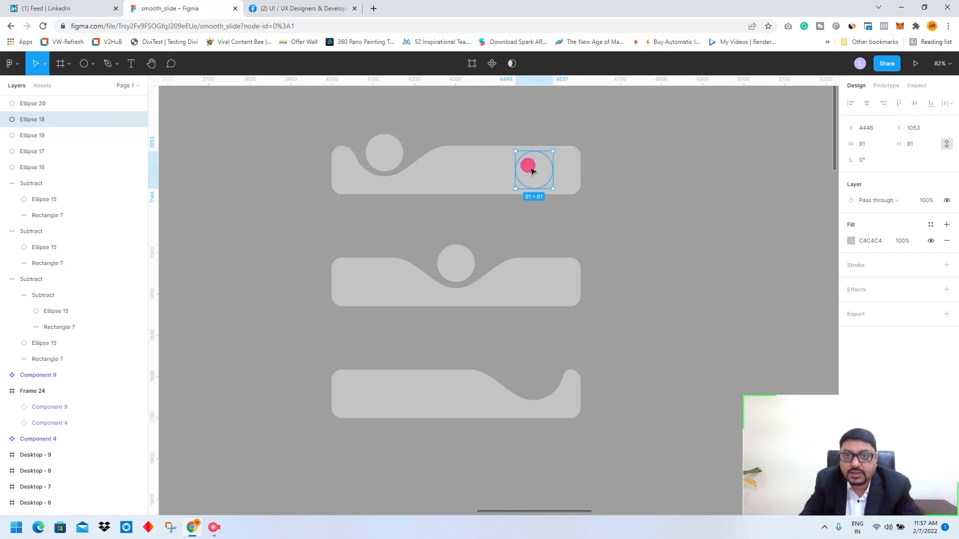
{"action": "left_click", "coordinate": [536, 282]}
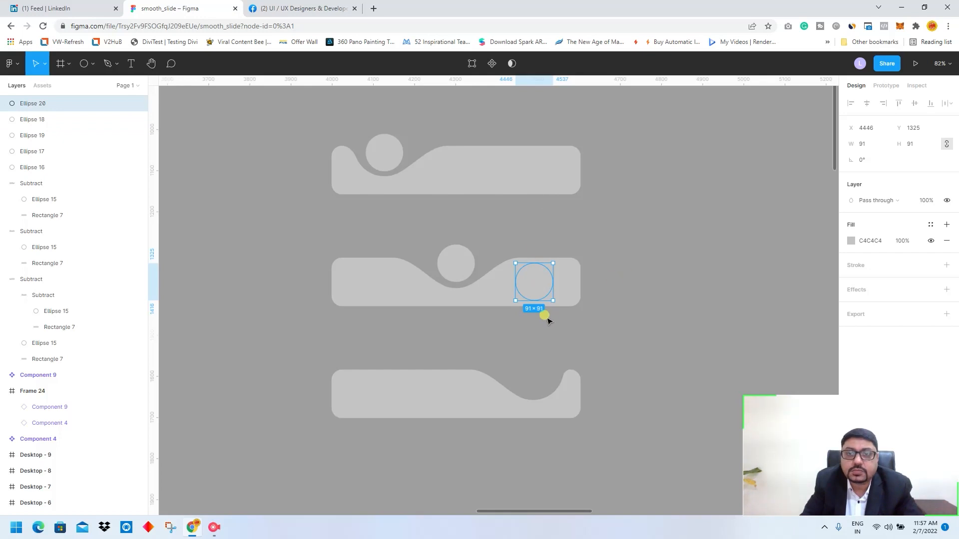
{"action": "left_click", "coordinate": [534, 278]}
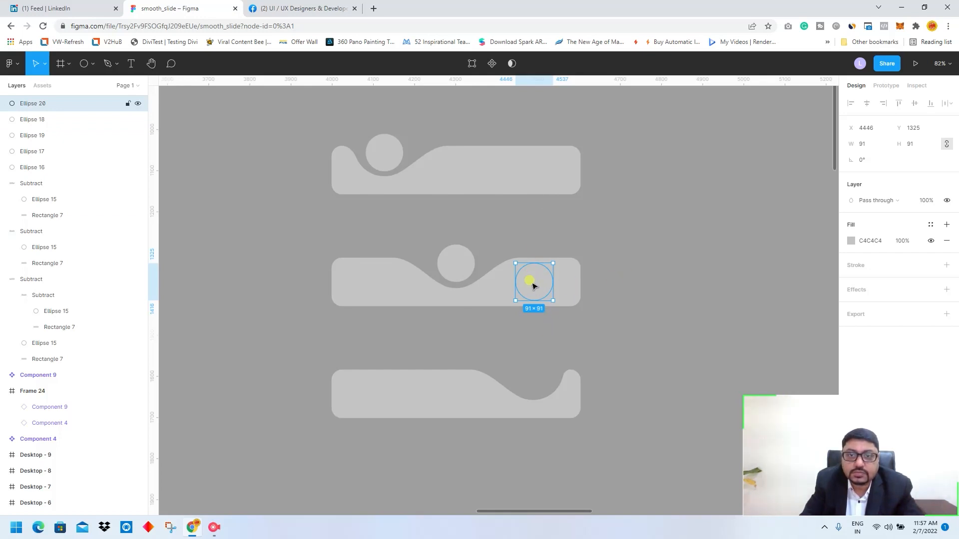
{"action": "left_click", "coordinate": [455, 265]}
{"action": "left_click", "coordinate": [391, 159]}
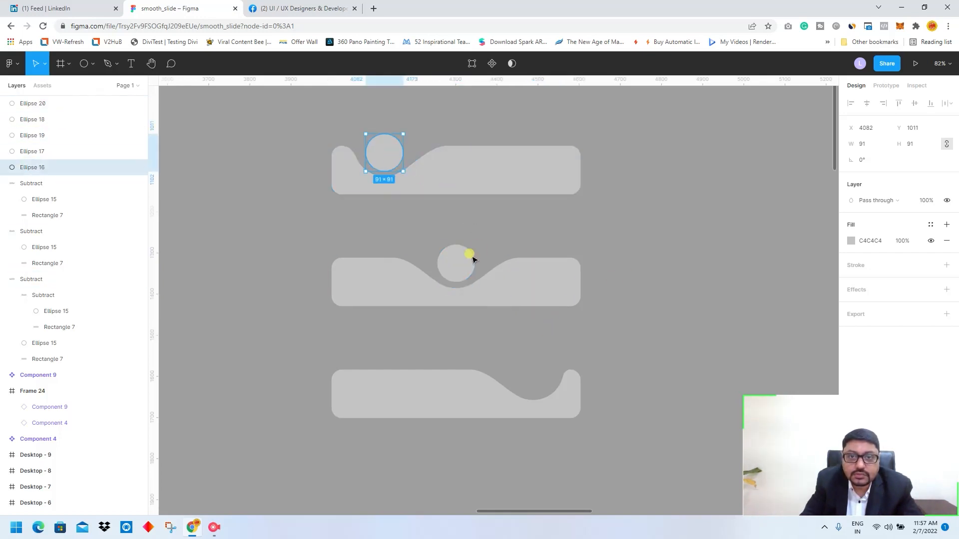
{"action": "left_click", "coordinate": [456, 258]}
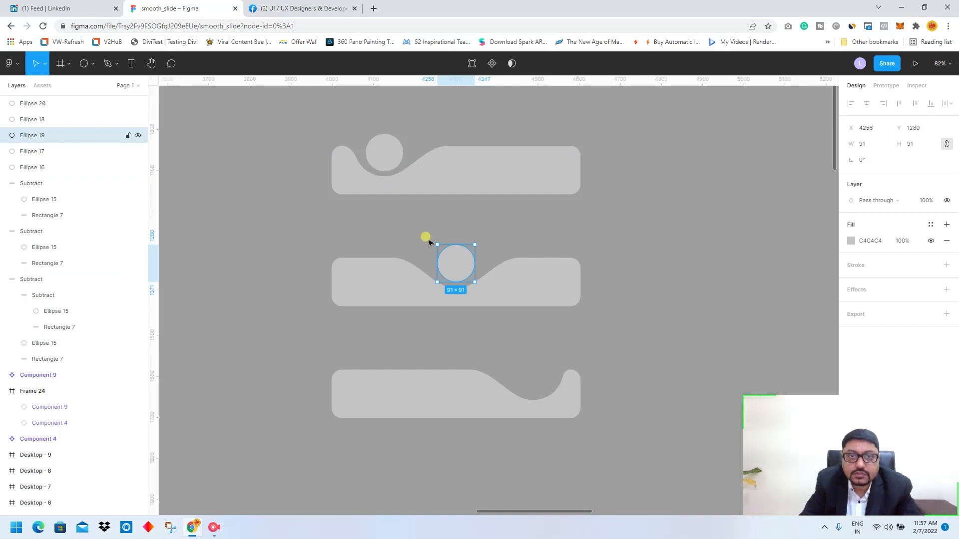
Step: Duplicate the first bar's notch circle onto the left end of the second bar, level with its right circle at Y 1325
{"action": "left_click", "coordinate": [392, 161]}
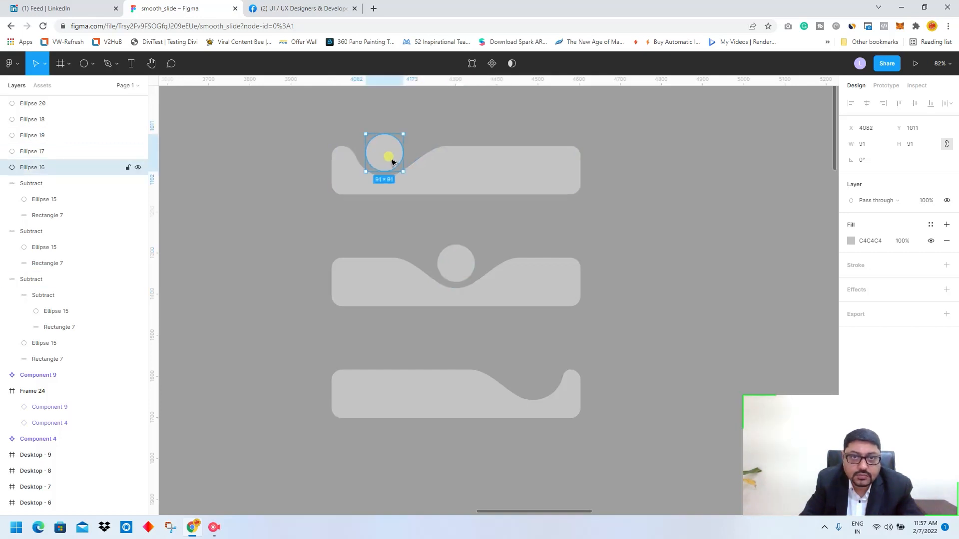
{"action": "left_click_drag", "start_coordinate": [392, 161], "coordinate": [391, 291]}
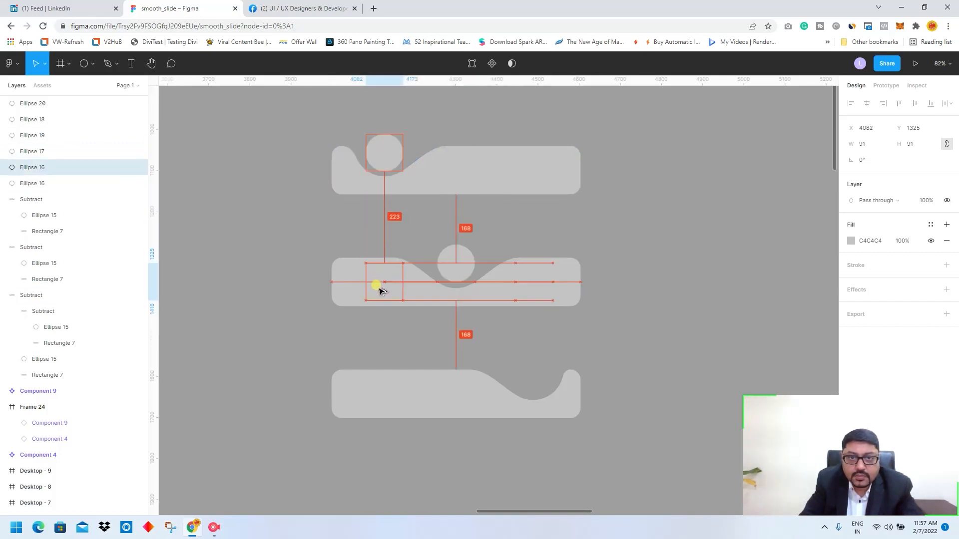
{"action": "left_click", "coordinate": [528, 279], "text": "shift"}
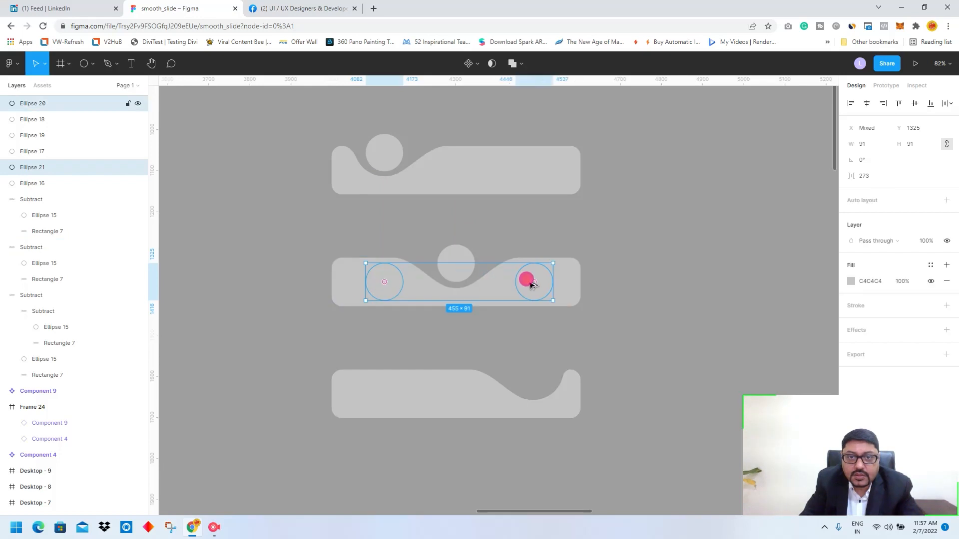
{"action": "left_click", "coordinate": [390, 286], "text": "shift"}
Step: Copy circles from the bars above to the left and middle icon positions of the third bar
{"action": "left_click", "coordinate": [444, 172]}
{"action": "left_click", "coordinate": [386, 281]}
{"action": "left_click_drag", "start_coordinate": [380, 282], "coordinate": [376, 393]}
{"action": "left_click", "coordinate": [385, 284]}
{"action": "left_click", "coordinate": [463, 169]}
{"action": "left_click_drag", "start_coordinate": [462, 169], "coordinate": [444, 393]}
Step: Duplicate the first bar's notch circle into the third bar's notch at X 4446, Y 1551
{"action": "left_click", "coordinate": [462, 264]}
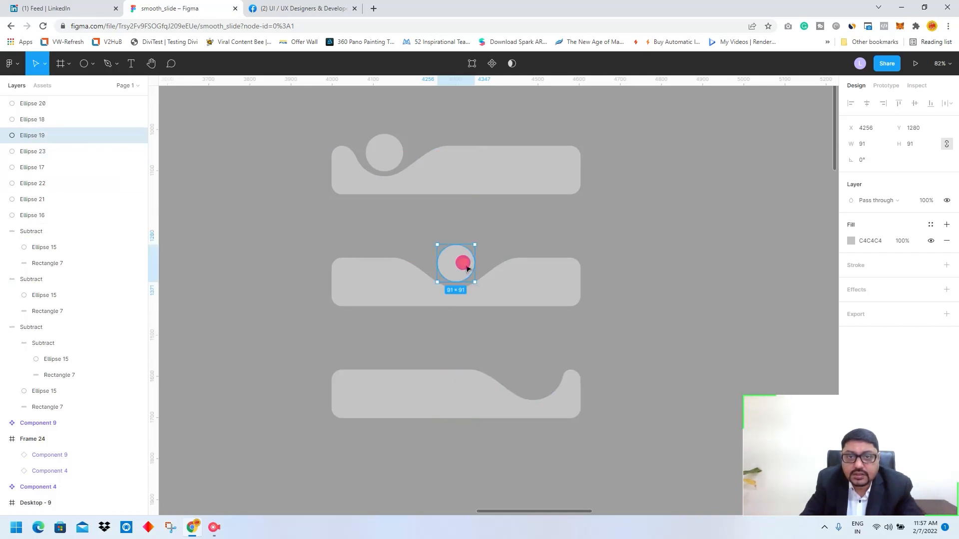
{"action": "left_click", "coordinate": [394, 161]}
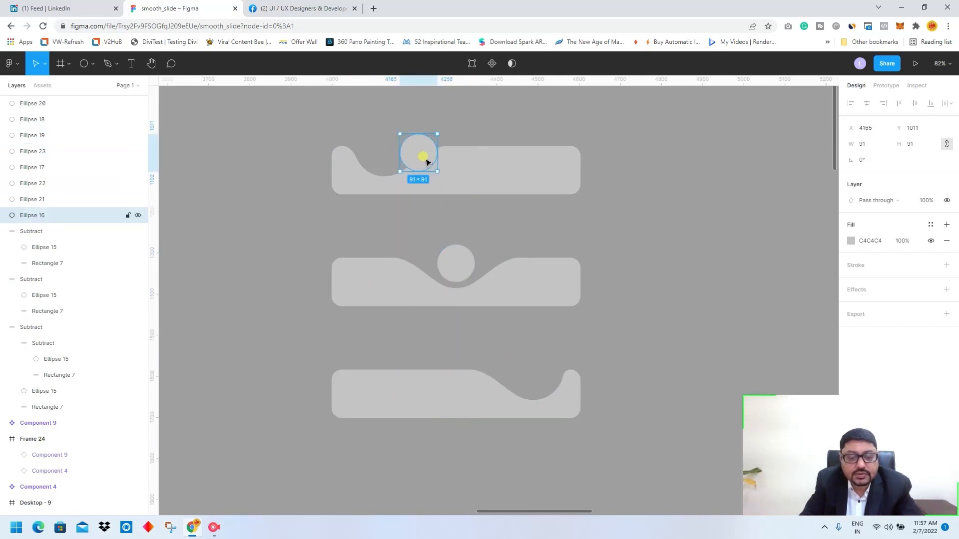
{"action": "mouse_move", "coordinate": [391, 153]}
{"action": "left_mouse_down"}
{"action": "mouse_move", "coordinate": [478, 163]}
{"action": "mouse_move", "coordinate": [541, 158]}
{"action": "mouse_move", "coordinate": [535, 370]}
{"action": "left_mouse_up"}
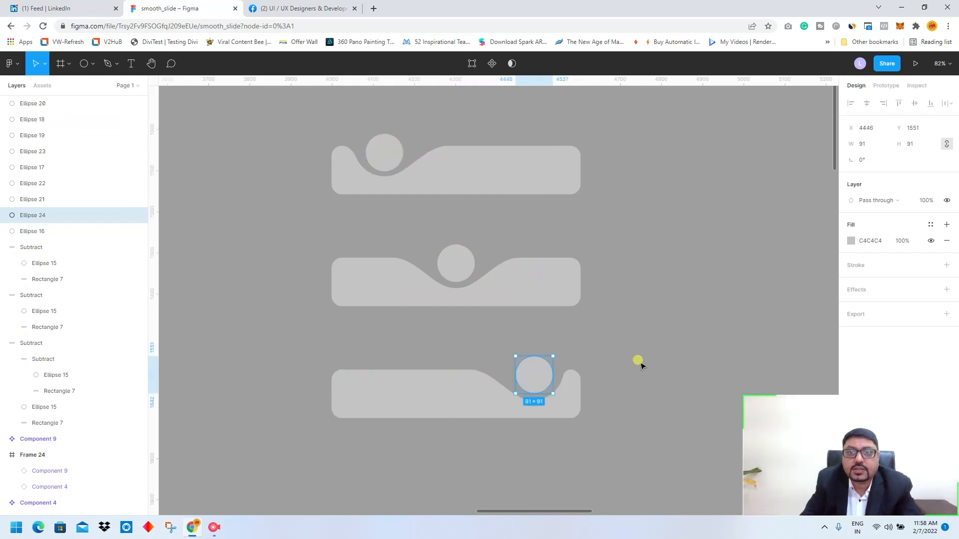
Step: Change the first bar's fill to a lighter grey that contrasts with its circles
{"action": "left_click_drag", "start_coordinate": [255, 341], "coordinate": [730, 495]}
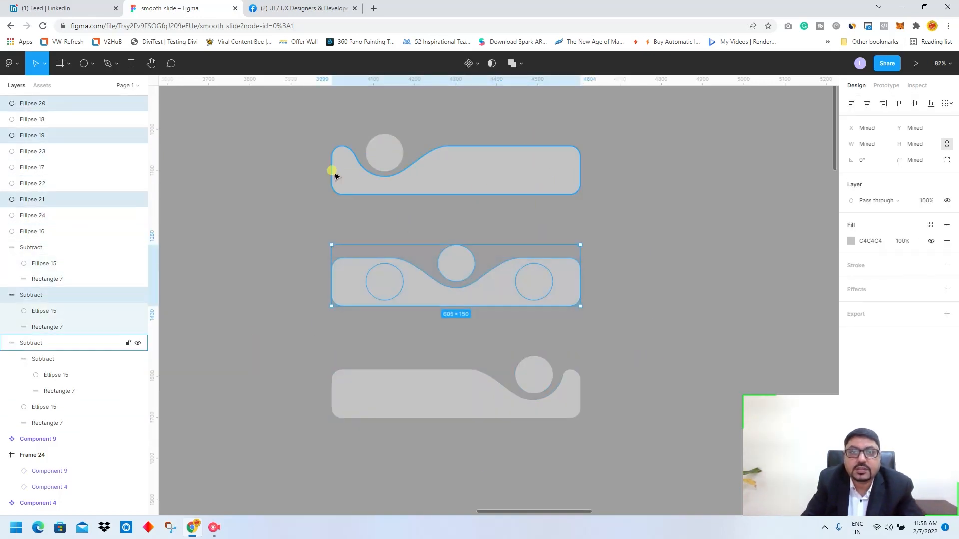
{"action": "left_click", "coordinate": [334, 175]}
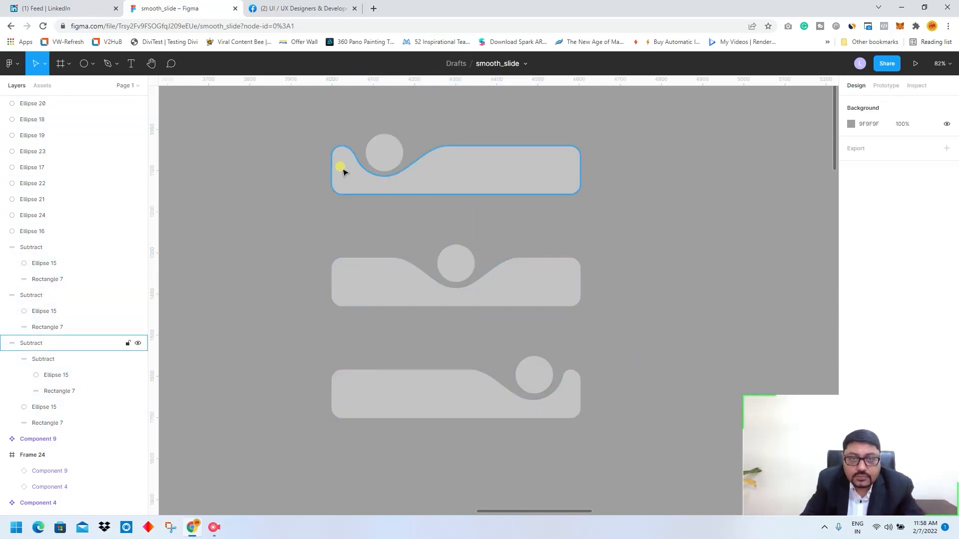
{"action": "left_click", "coordinate": [852, 243]}
{"action": "left_click_drag", "start_coordinate": [724, 262], "coordinate": [721, 275]}
{"action": "left_click", "coordinate": [689, 257]}
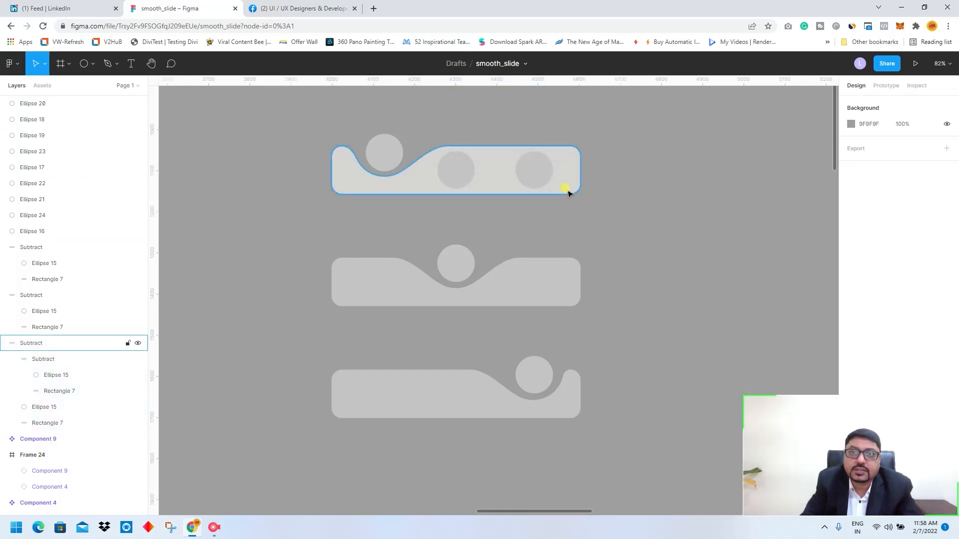
Step: Set the second bar's fill to D7D5D5 by sampling the first bar's colour
{"action": "left_click", "coordinate": [567, 193]}
{"action": "left_click", "coordinate": [574, 292]}
{"action": "left_click", "coordinate": [851, 281]}
{"action": "key", "text": "i"}
{"action": "left_click", "coordinate": [574, 188]}
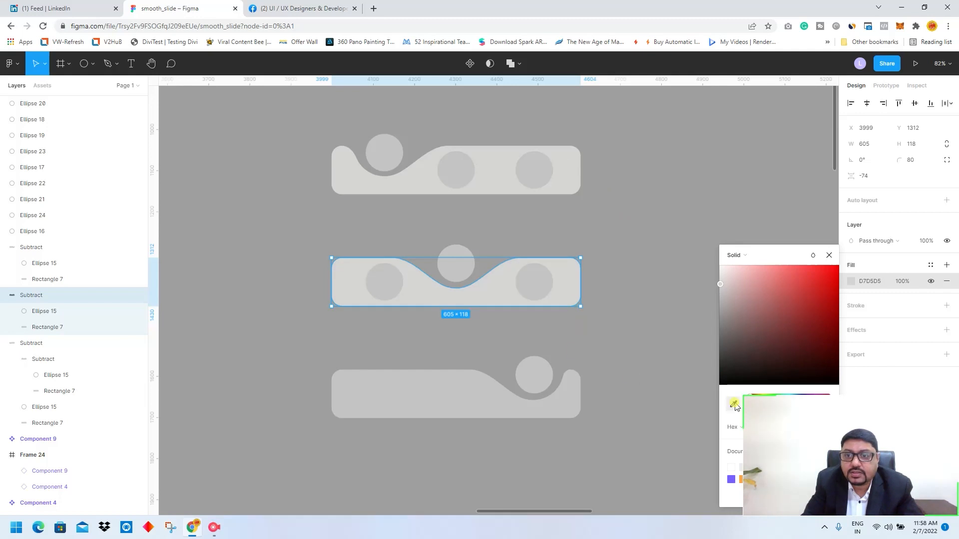
Step: Match the third bar's fill to the light grey of the bars above by sampling their colour
{"action": "left_click", "coordinate": [574, 400]}
{"action": "left_click", "coordinate": [852, 281]}
{"action": "left_click", "coordinate": [725, 402]}
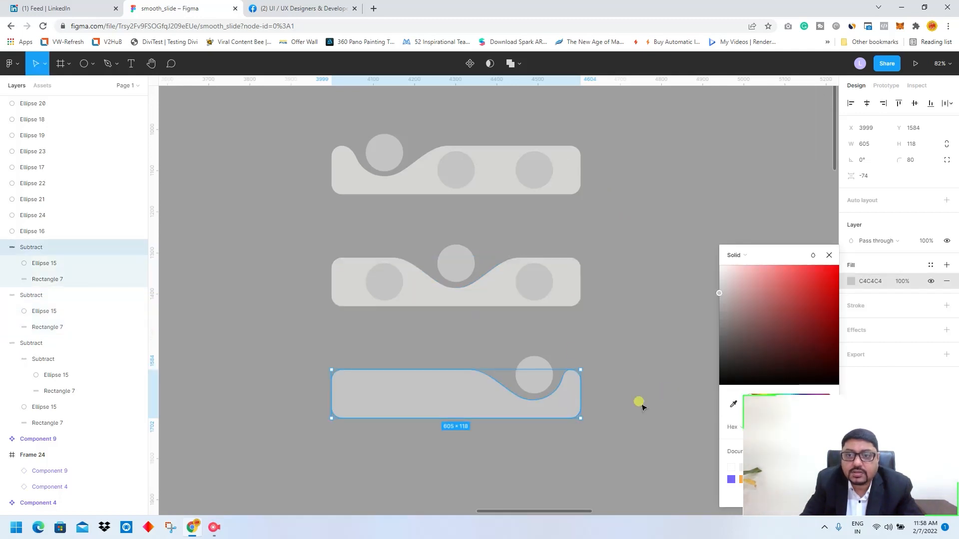
{"action": "left_click", "coordinate": [646, 300]}
{"action": "key", "text": "Escape"}
{"action": "key", "text": "Escape"}
Step: Turn each of the three notched bars, together with its circles, into its own separate component
{"action": "left_click_drag", "start_coordinate": [293, 113], "coordinate": [648, 454]}
{"action": "left_click", "coordinate": [327, 143]}
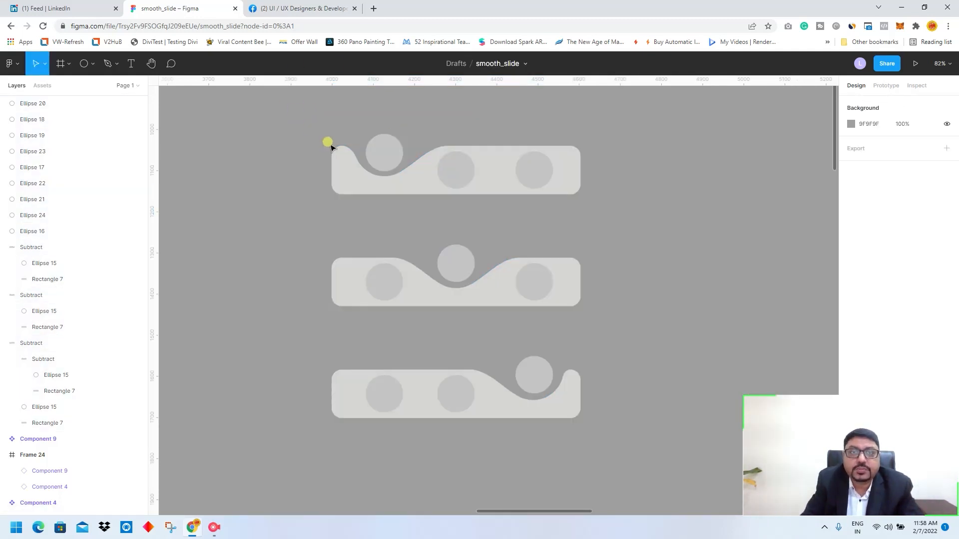
{"action": "left_click_drag", "start_coordinate": [327, 143], "coordinate": [611, 215]}
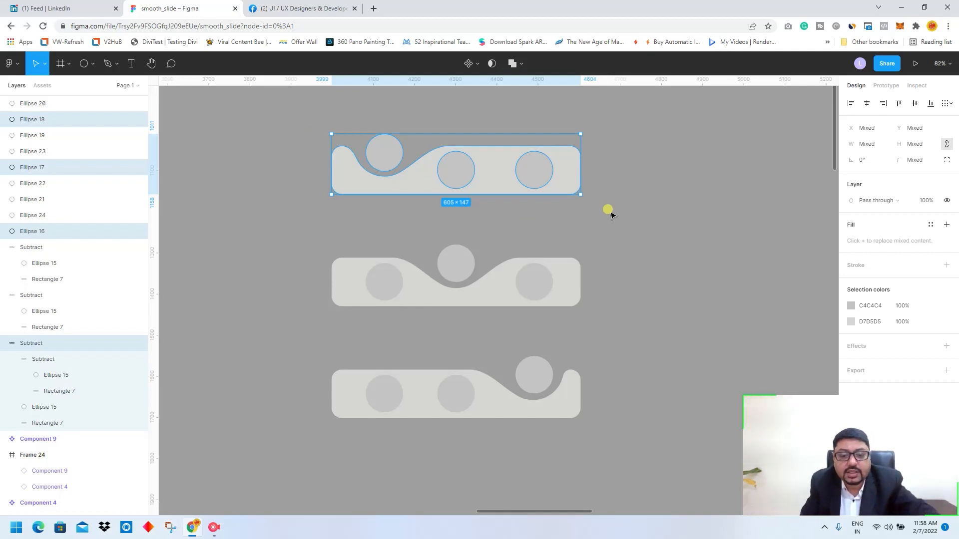
{"action": "key", "text": "ctrl+alt+k"}
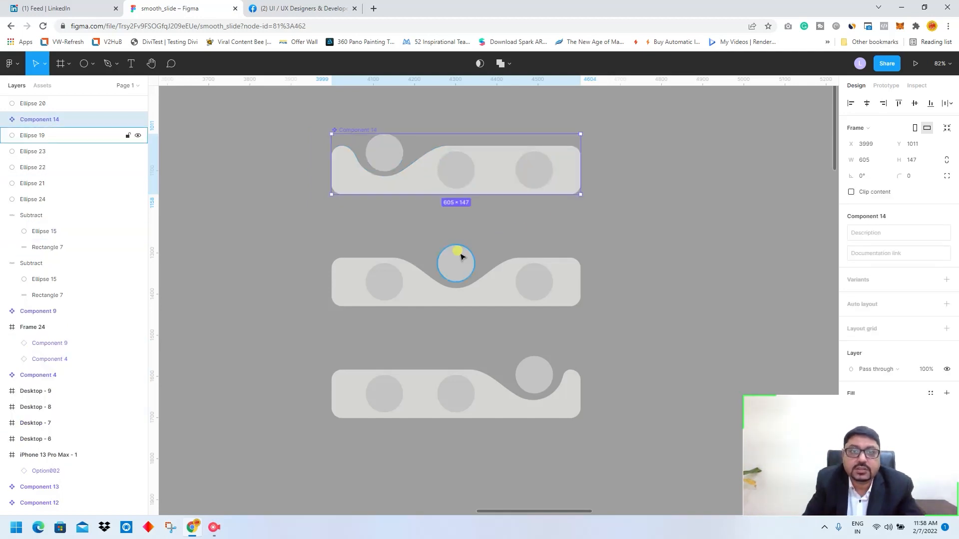
{"action": "left_click_drag", "start_coordinate": [290, 230], "coordinate": [629, 324]}
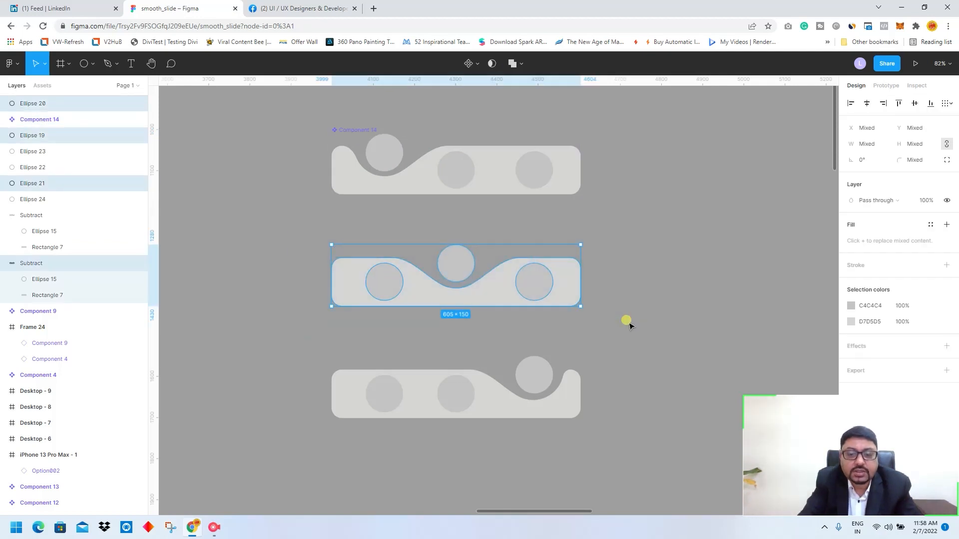
{"action": "key", "text": "ctrl+alt+k"}
{"action": "left_click_drag", "start_coordinate": [306, 343], "coordinate": [643, 444]}
{"action": "key", "text": "ctrl+alt+k"}
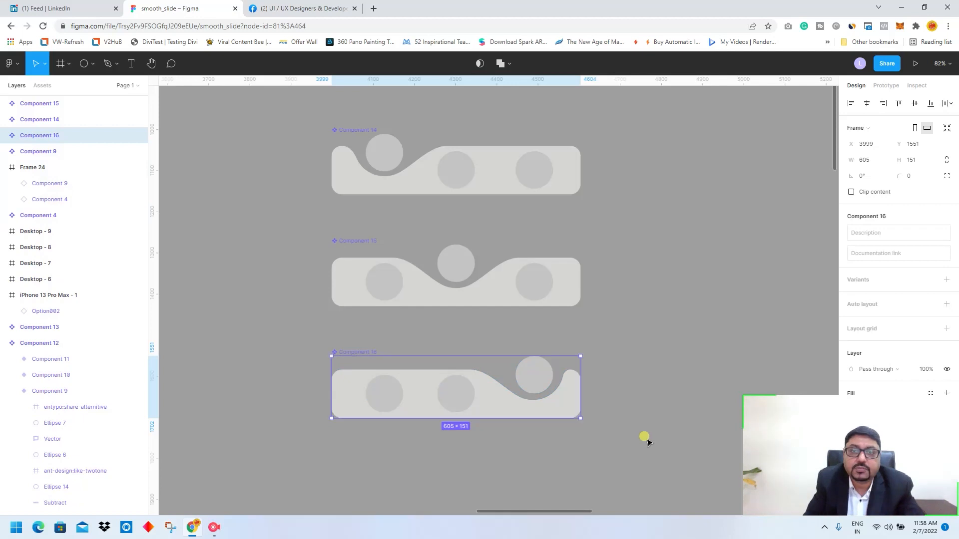
Step: Combine the three bar components as variants of one component set
{"action": "left_click", "coordinate": [642, 443]}
{"action": "left_click_drag", "start_coordinate": [322, 115], "coordinate": [621, 458]}
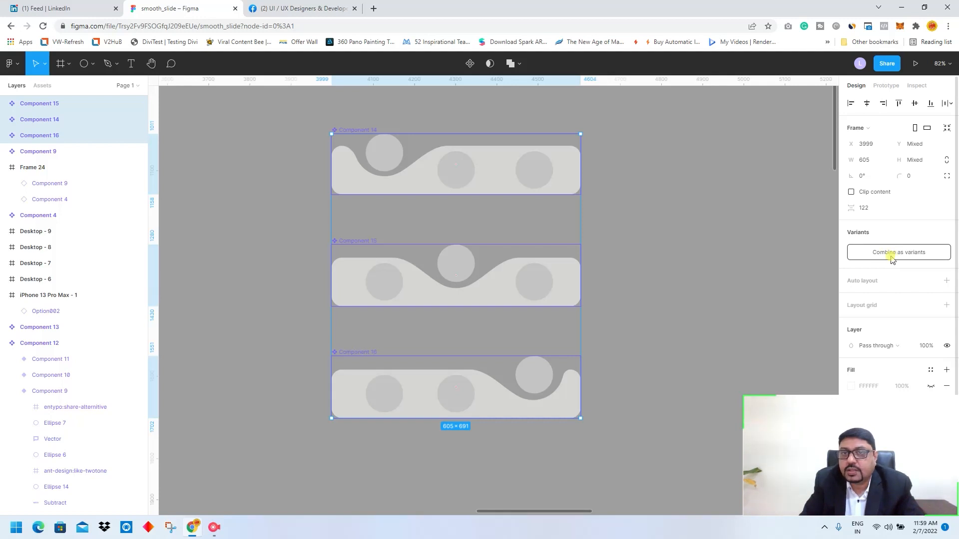
{"action": "left_click_drag", "start_coordinate": [310, 111], "coordinate": [623, 458]}
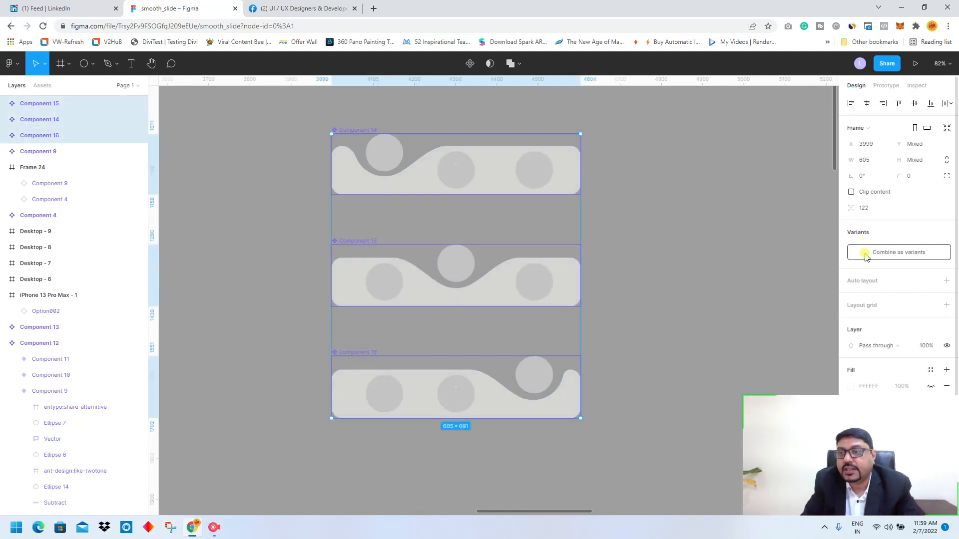
{"action": "left_click", "coordinate": [891, 253]}
{"action": "left_click", "coordinate": [709, 212]}
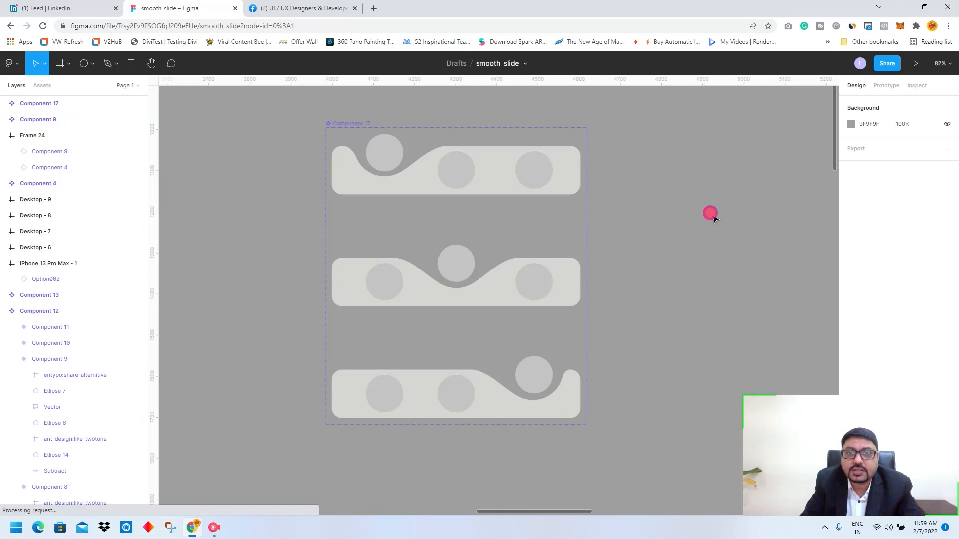
{"action": "left_click", "coordinate": [378, 174]}
{"action": "left_click", "coordinate": [403, 299]}
{"action": "left_click", "coordinate": [436, 391]}
{"action": "left_click", "coordinate": [714, 294]}
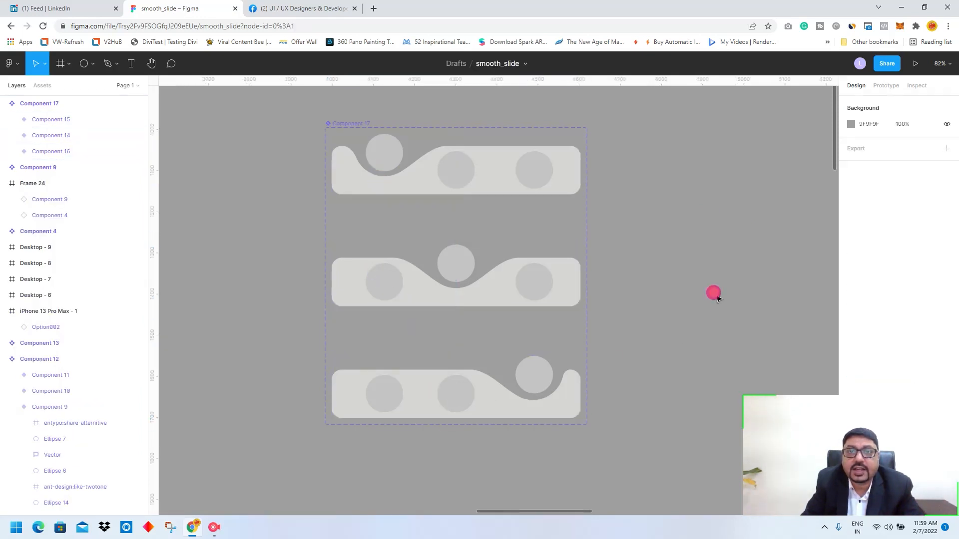
{"action": "left_click", "coordinate": [419, 186]}
Step: Add a prototype interaction from the first bar's middle circle to the second bar variant, triggered While hovering
{"action": "left_click", "coordinate": [348, 123]}
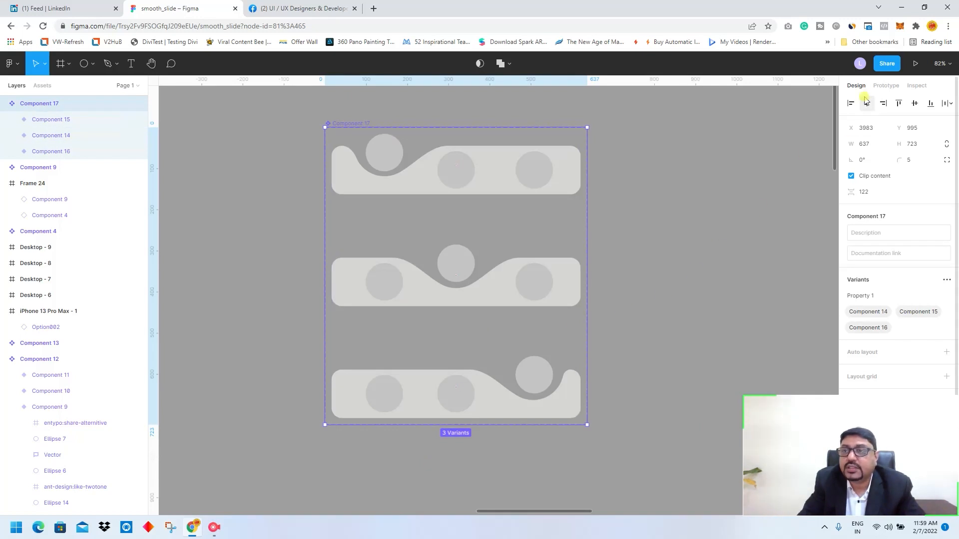
{"action": "left_click", "coordinate": [885, 85]}
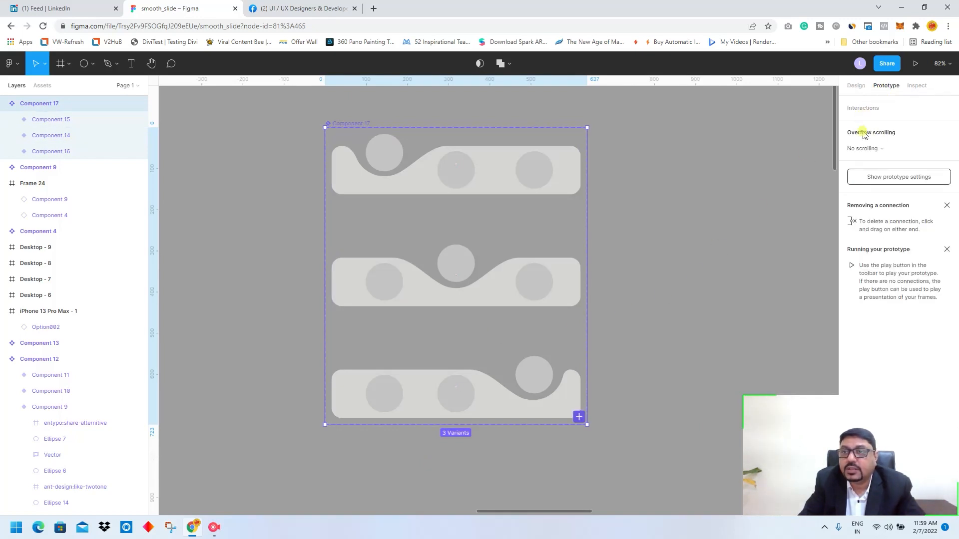
{"action": "left_click", "coordinate": [868, 177]}
{"action": "left_click", "coordinate": [382, 151]}
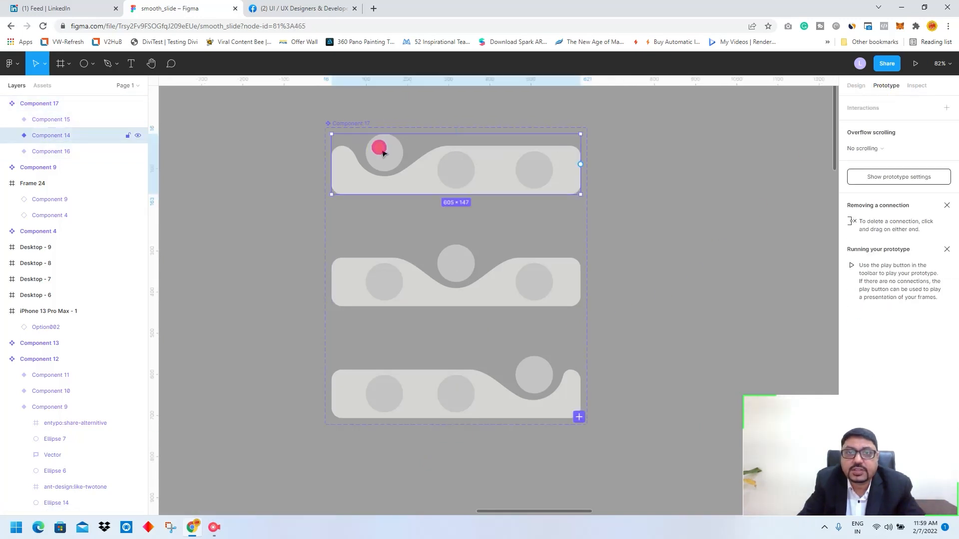
{"action": "double_click", "coordinate": [382, 152]}
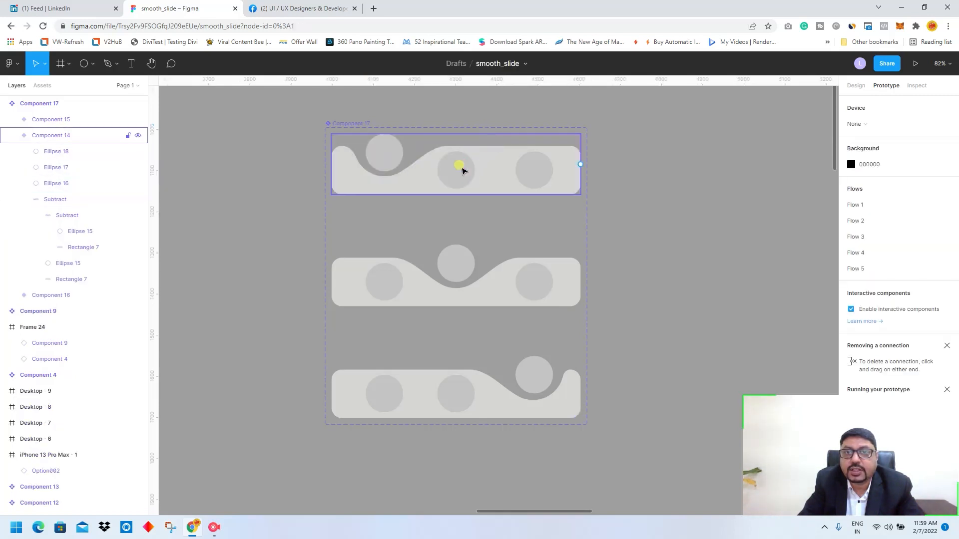
{"action": "left_click", "coordinate": [464, 171]}
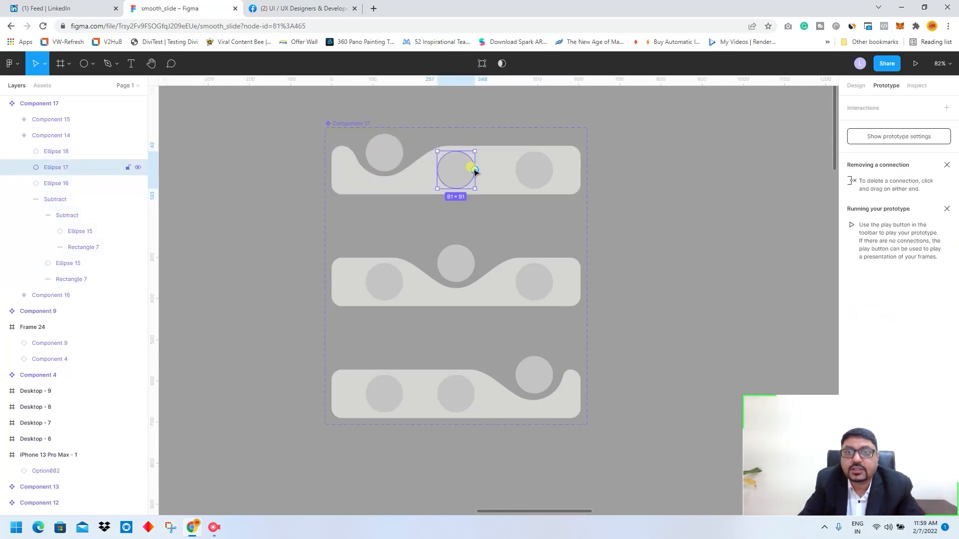
{"action": "left_click_drag", "start_coordinate": [475, 171], "coordinate": [451, 274]}
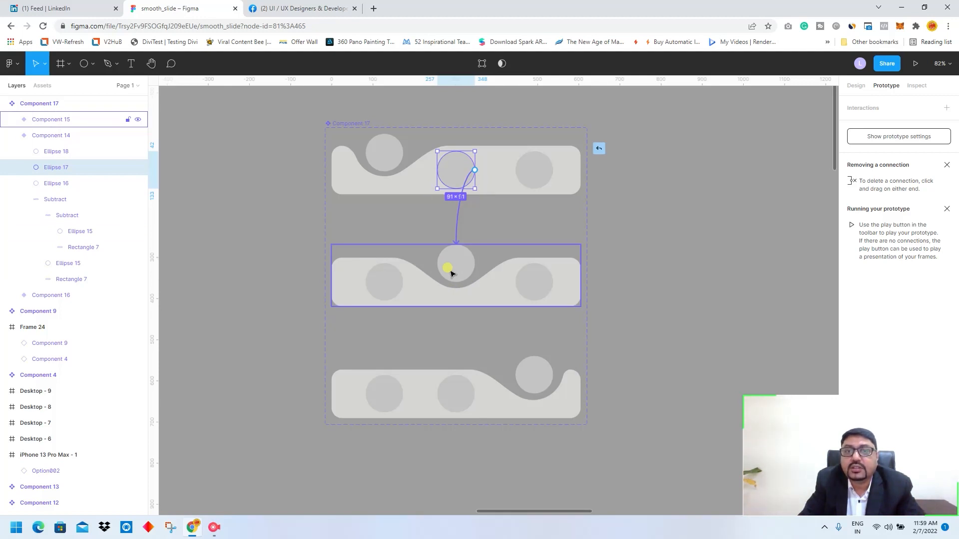
{"action": "left_click", "coordinate": [753, 148]}
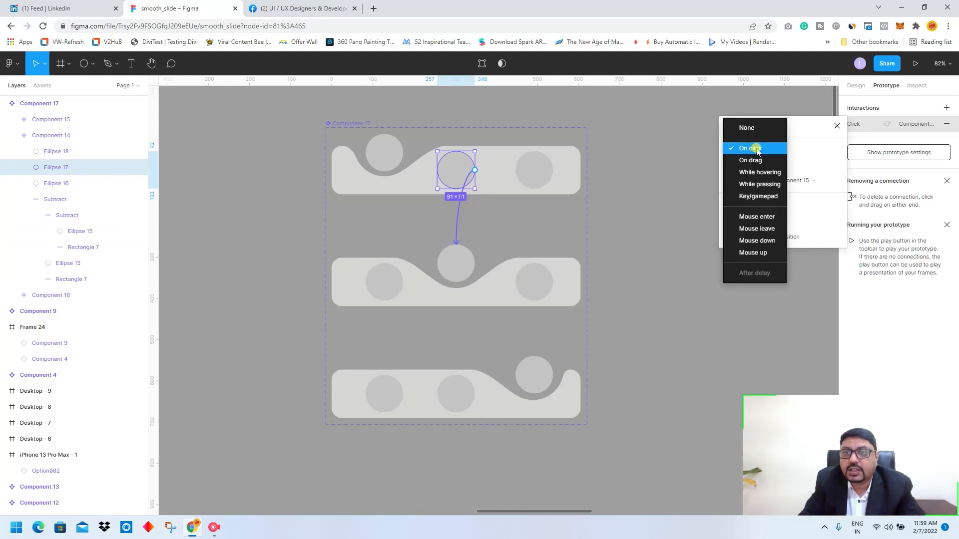
{"action": "left_click", "coordinate": [758, 172]}
Step: Link the third bar's middle circle to the second bar variant with a While hovering trigger and Smart animate
{"action": "left_click", "coordinate": [458, 384]}
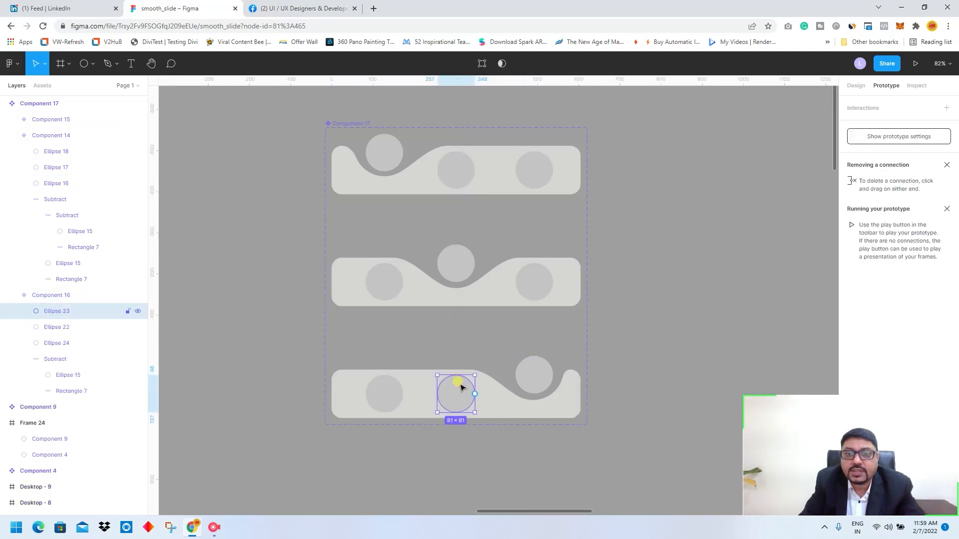
{"action": "left_click_drag", "start_coordinate": [474, 394], "coordinate": [471, 273]}
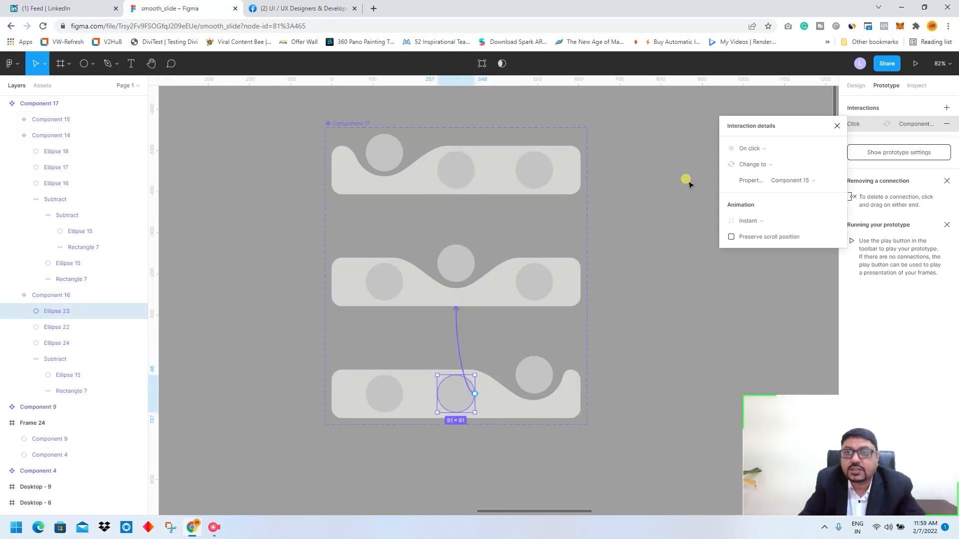
{"action": "left_click", "coordinate": [750, 148]}
{"action": "left_click", "coordinate": [758, 172]}
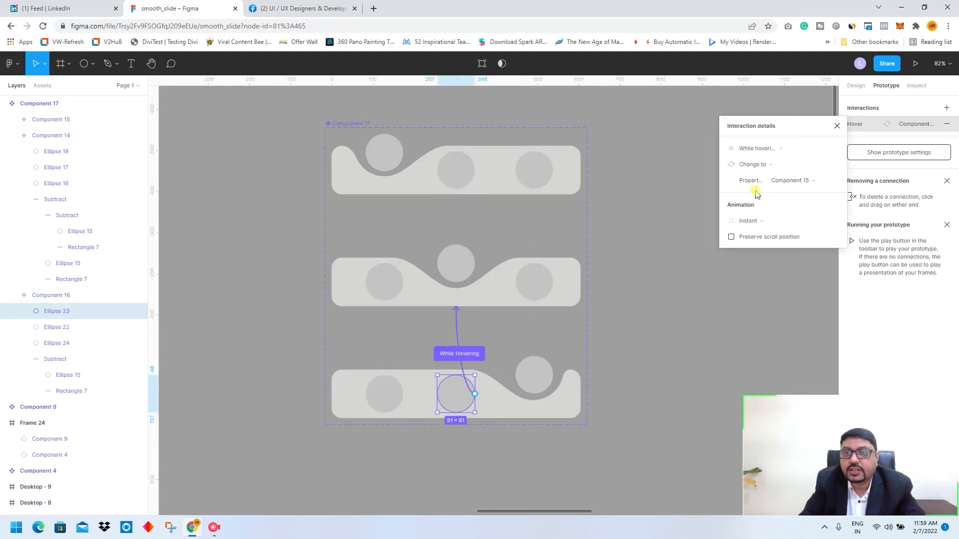
{"action": "left_click", "coordinate": [747, 221]}
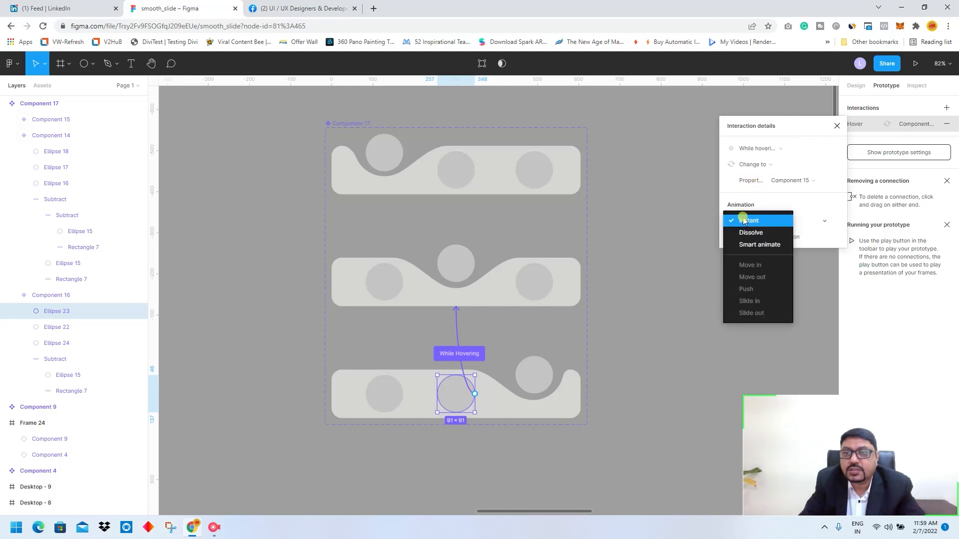
{"action": "left_click", "coordinate": [760, 244]}
Step: Set the animation of the first bar's middle circle interaction to Smart animate
{"action": "left_click", "coordinate": [461, 168]}
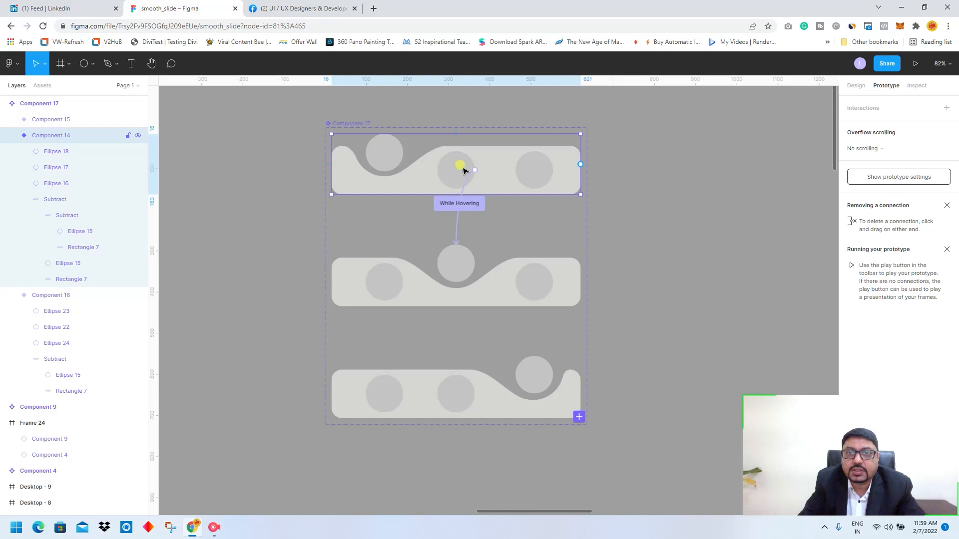
{"action": "left_click", "coordinate": [457, 204]}
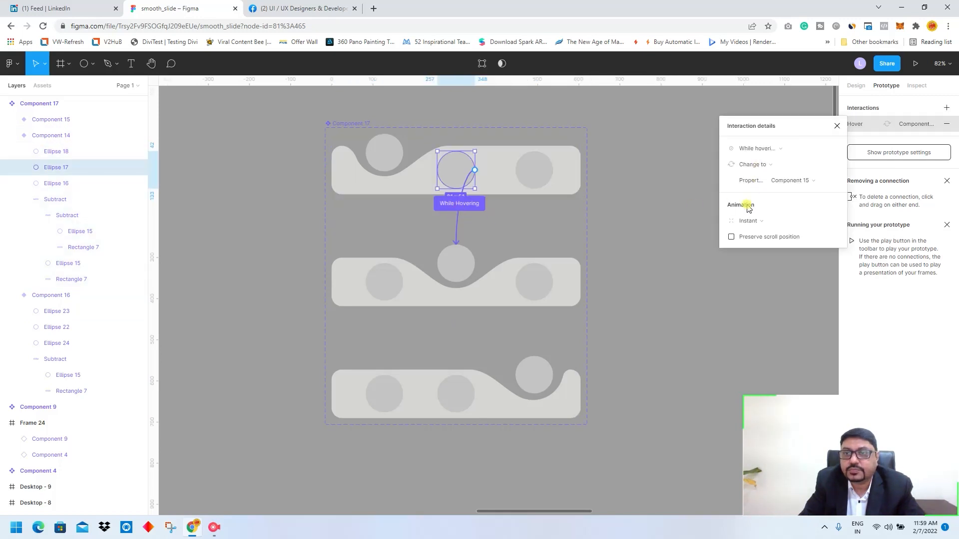
{"action": "left_click", "coordinate": [748, 221]}
{"action": "left_click", "coordinate": [751, 245]}
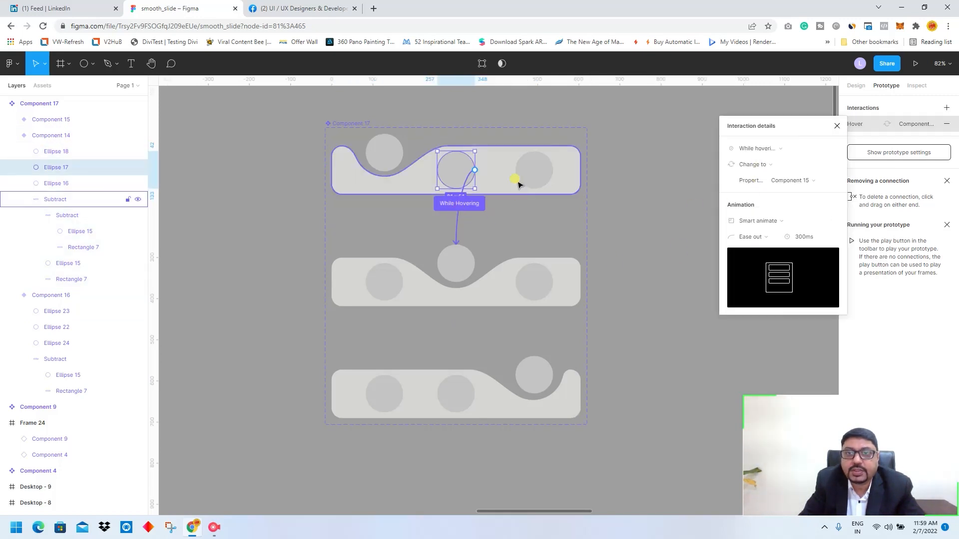
Step: Link the first bar's right circle to the third bar variant with a While hovering trigger
{"action": "left_click", "coordinate": [531, 168]}
{"action": "left_click_drag", "start_coordinate": [553, 170], "coordinate": [541, 366]}
{"action": "left_click", "coordinate": [752, 148]}
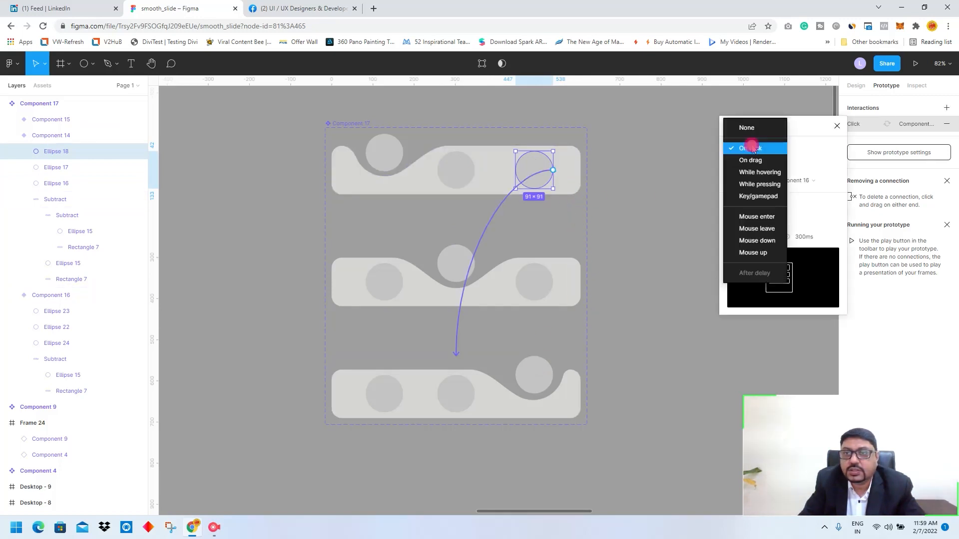
{"action": "left_click", "coordinate": [760, 172]}
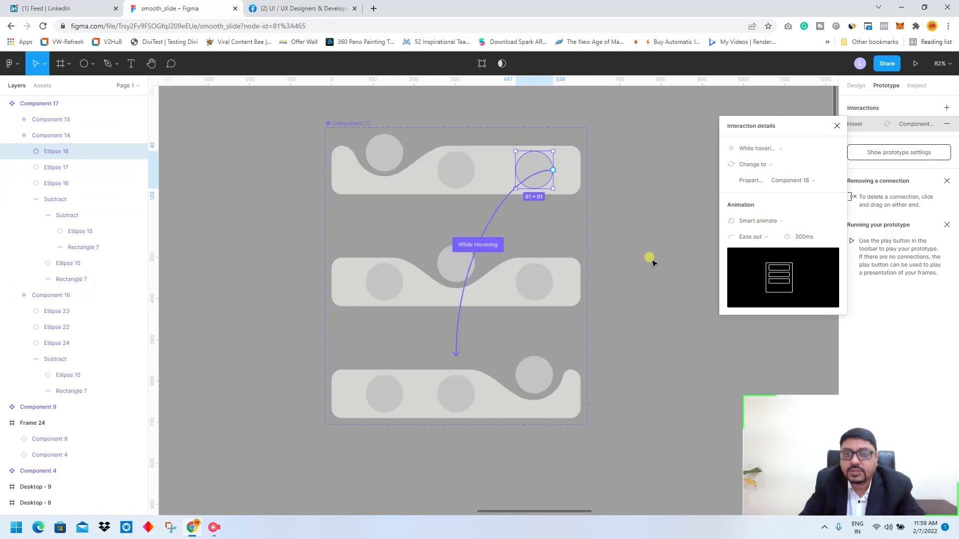
Step: Link the second bar's right circle to the third bar variant with a While hovering trigger
{"action": "left_click", "coordinate": [544, 294]}
{"action": "left_click", "coordinate": [538, 285]}
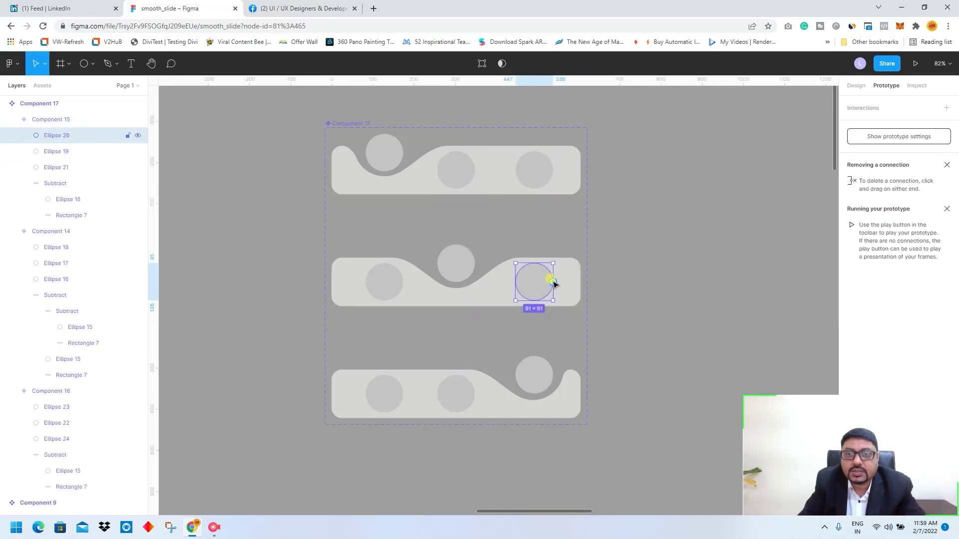
{"action": "left_click_drag", "start_coordinate": [552, 282], "coordinate": [492, 387]}
{"action": "left_click", "coordinate": [749, 148]}
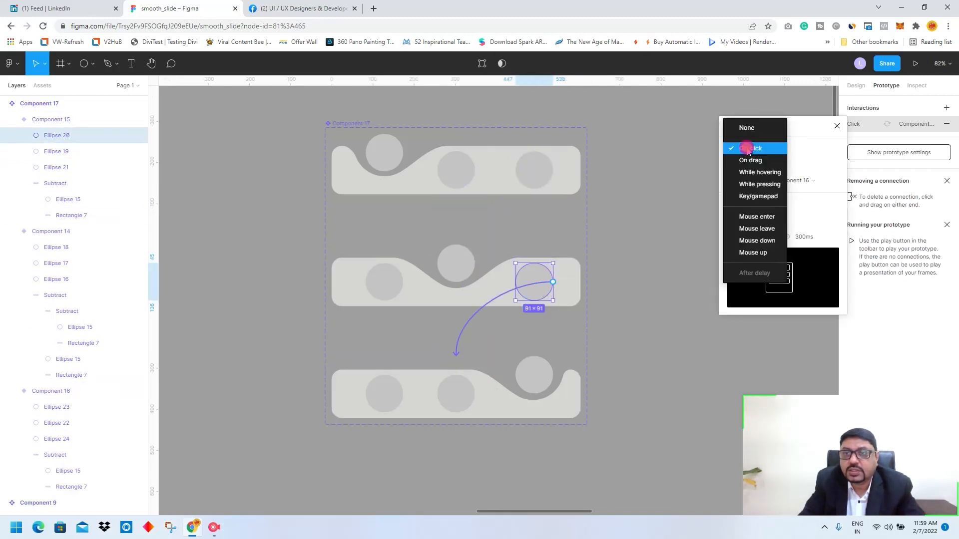
{"action": "left_click", "coordinate": [753, 172]}
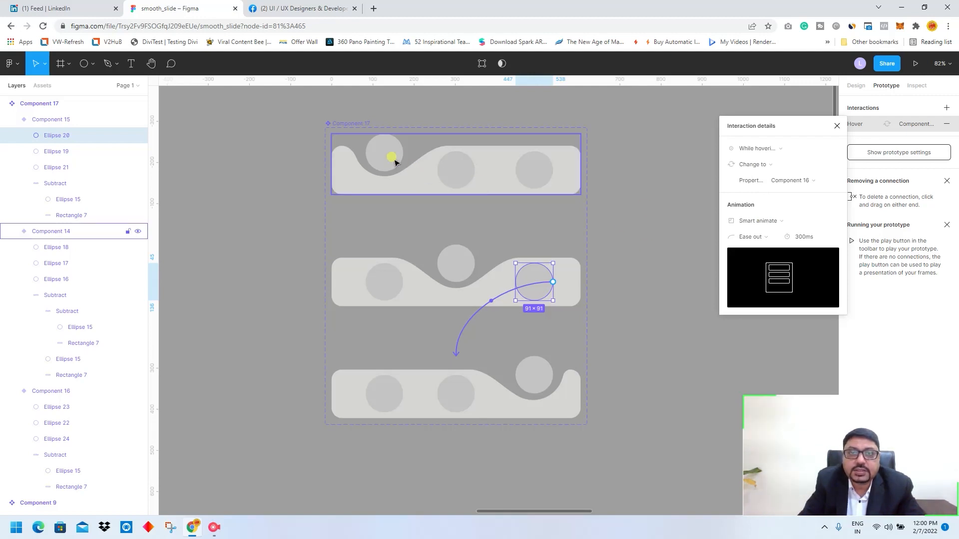
Step: Link the second bar's left circle to the first bar variant with a While hovering trigger
{"action": "left_click", "coordinate": [387, 280]}
{"action": "left_click_drag", "start_coordinate": [403, 282], "coordinate": [396, 166]}
{"action": "left_click", "coordinate": [749, 148]}
{"action": "left_click", "coordinate": [755, 173]}
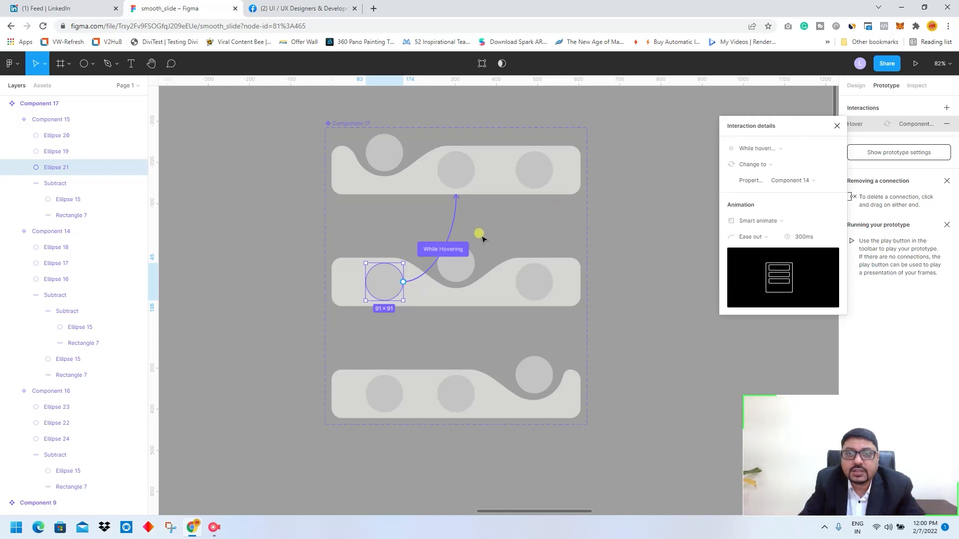
Step: Link the third bar's left circle to the first bar variant with a While hovering trigger
{"action": "left_click", "coordinate": [393, 401]}
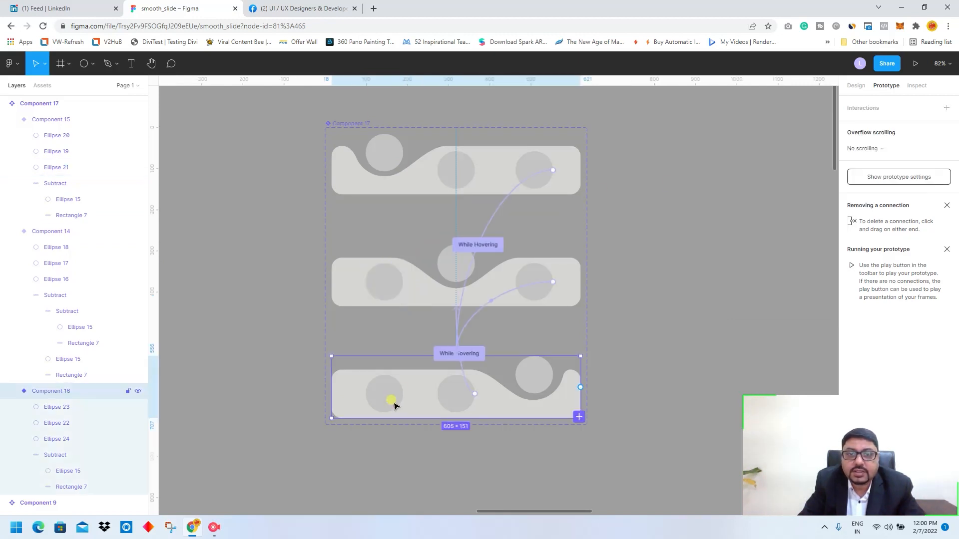
{"action": "left_click", "coordinate": [382, 396]}
{"action": "left_click_drag", "start_coordinate": [403, 395], "coordinate": [407, 180]}
{"action": "left_click", "coordinate": [753, 152]}
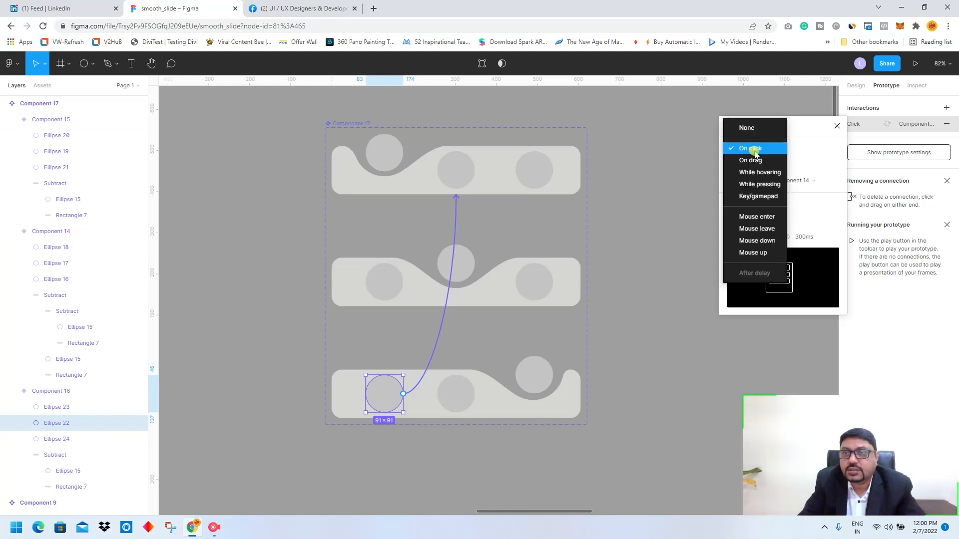
{"action": "left_click", "coordinate": [759, 173]}
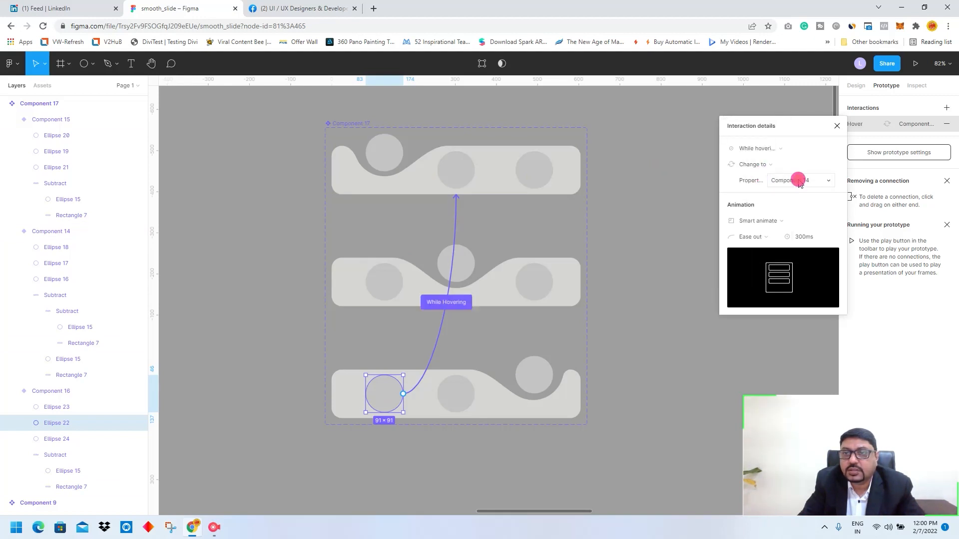
{"action": "left_click", "coordinate": [642, 255]}
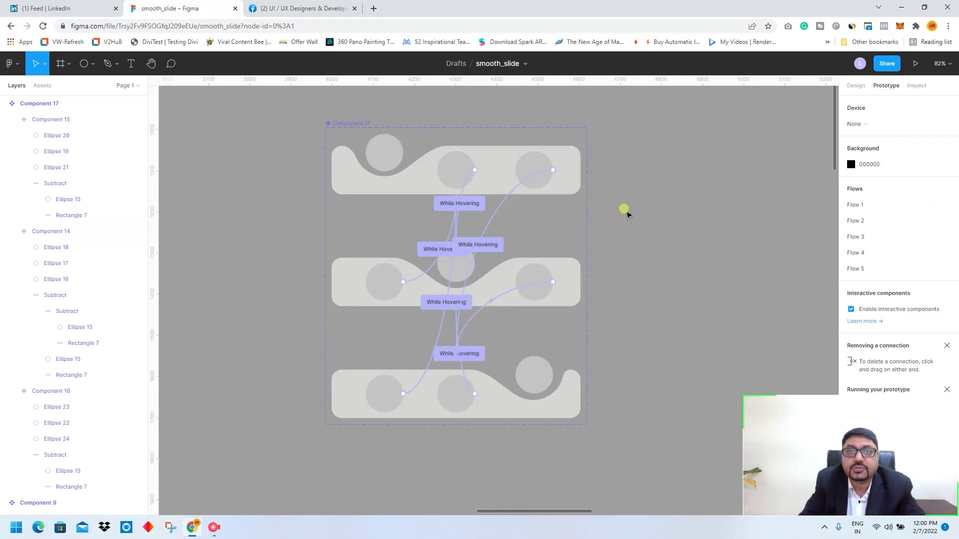
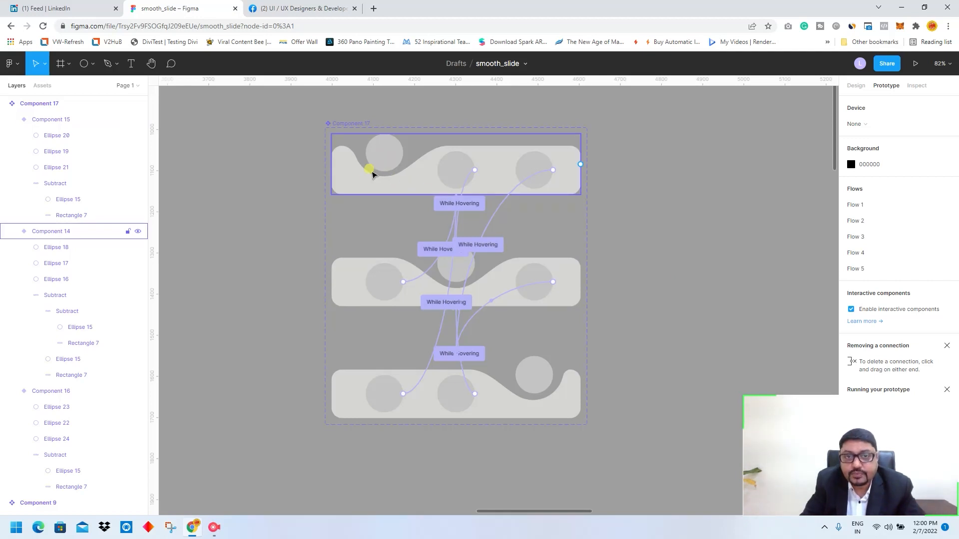
Step: Give the interaction on the second bar's left circle a custom easing curve of 0.77, 0, 0.32, 1 and copy the curve values
{"action": "left_click", "coordinate": [363, 172]}
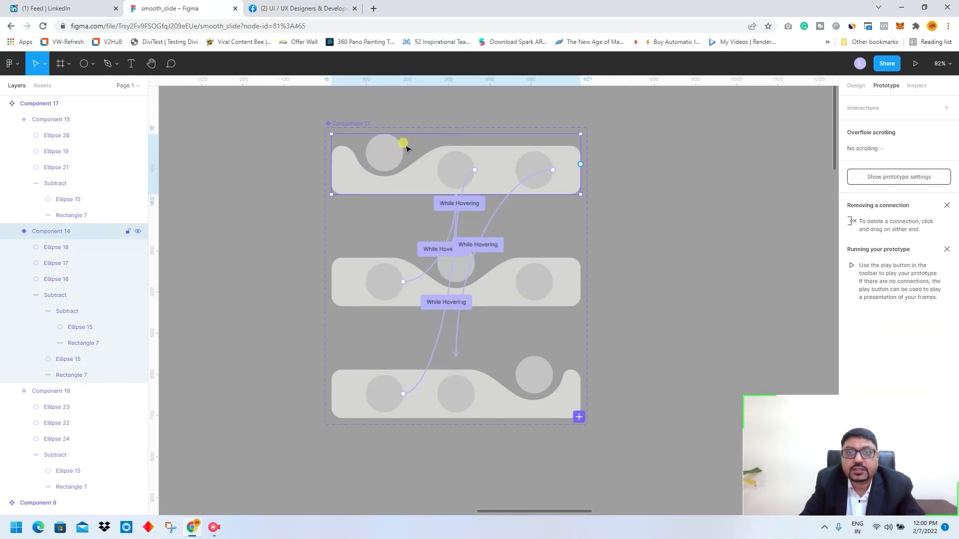
{"action": "left_click", "coordinate": [433, 249]}
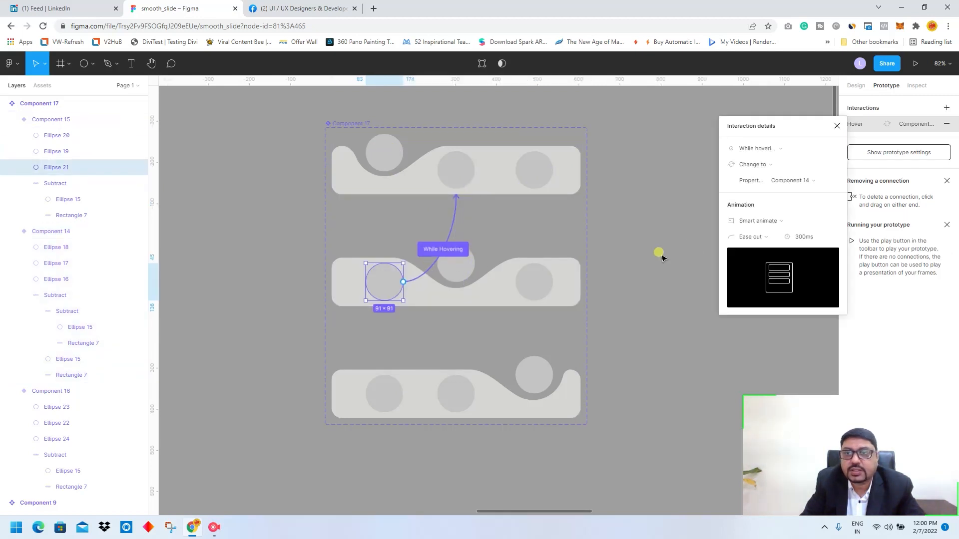
{"action": "left_click", "coordinate": [751, 236]}
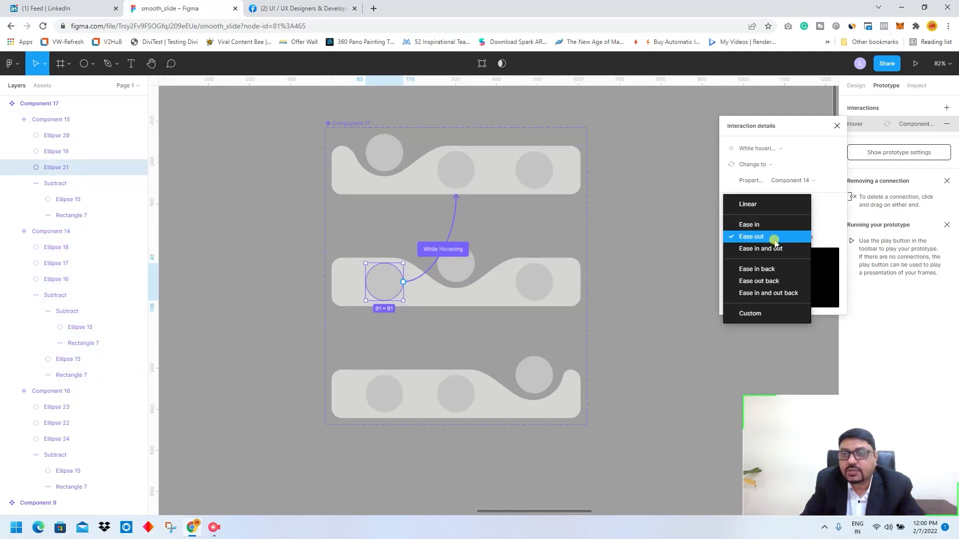
{"action": "left_click", "coordinate": [756, 313]}
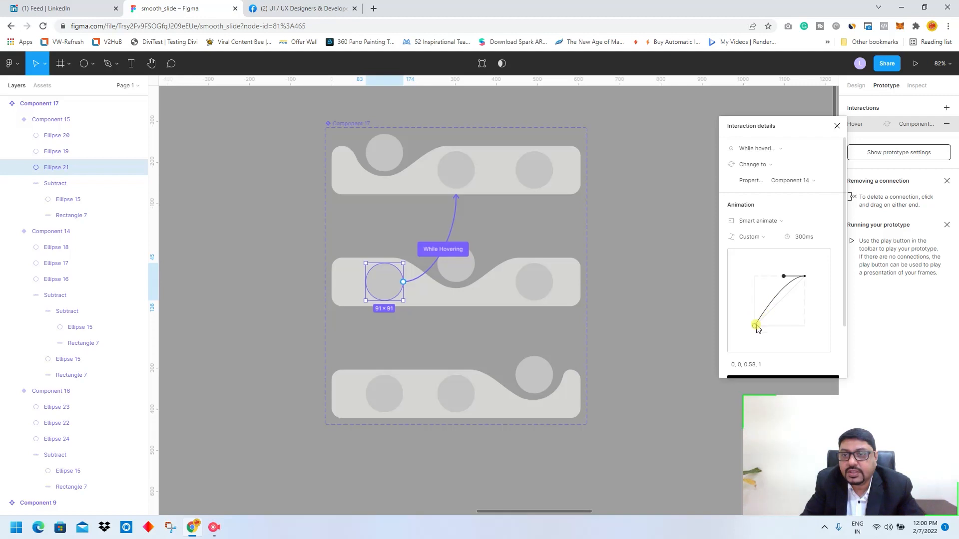
{"action": "left_click_drag", "start_coordinate": [756, 326], "coordinate": [795, 330]}
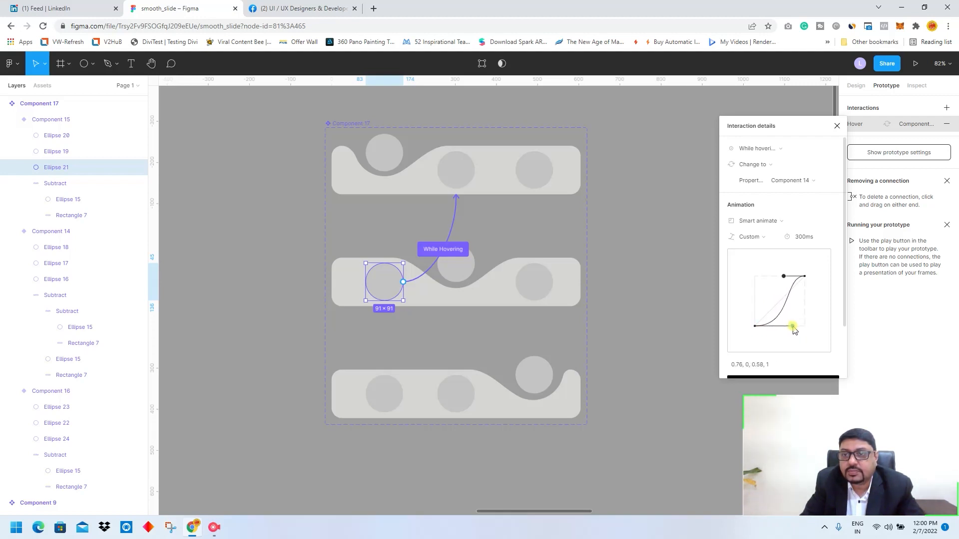
{"action": "left_click_drag", "start_coordinate": [783, 277], "coordinate": [768, 277]}
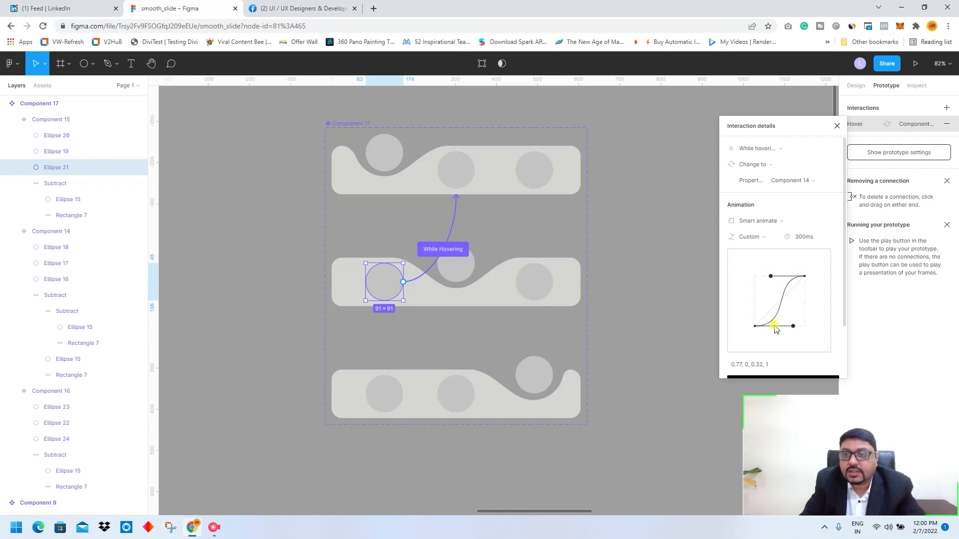
{"action": "left_click", "coordinate": [751, 364]}
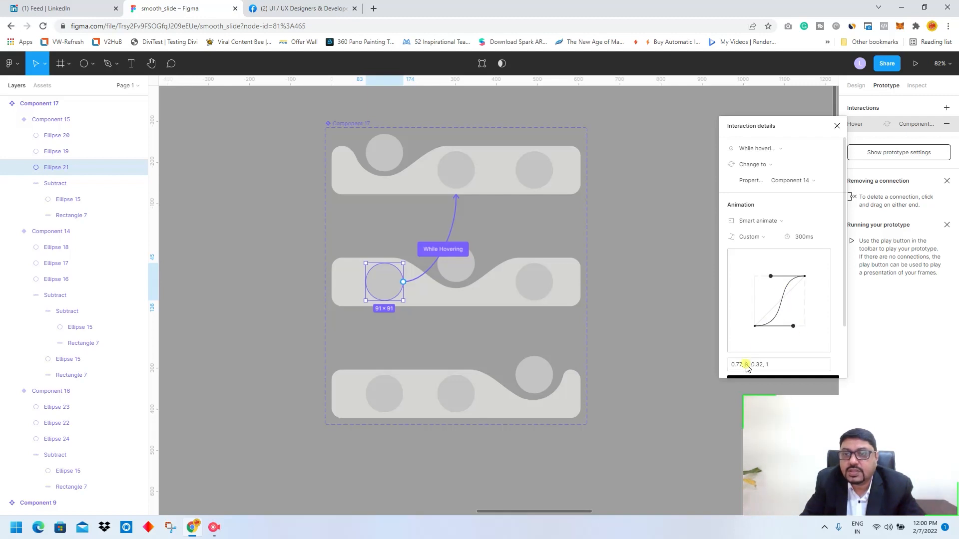
{"action": "right_click", "coordinate": [755, 363]}
{"action": "left_click", "coordinate": [770, 242]}
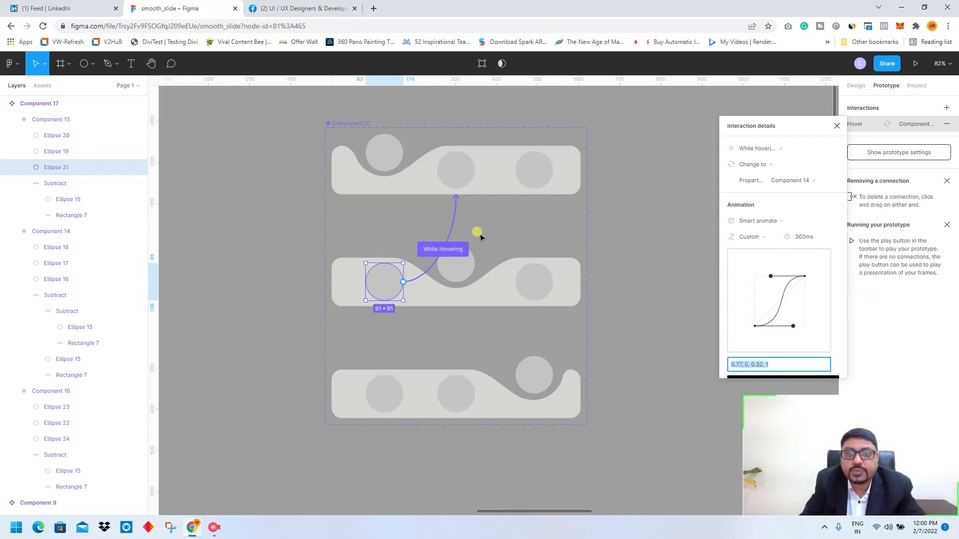
Step: Set the interaction on the third bar's middle circle to Custom easing and paste the curve values 0.77, 0, 0.32, 1
{"action": "left_click", "coordinate": [460, 174]}
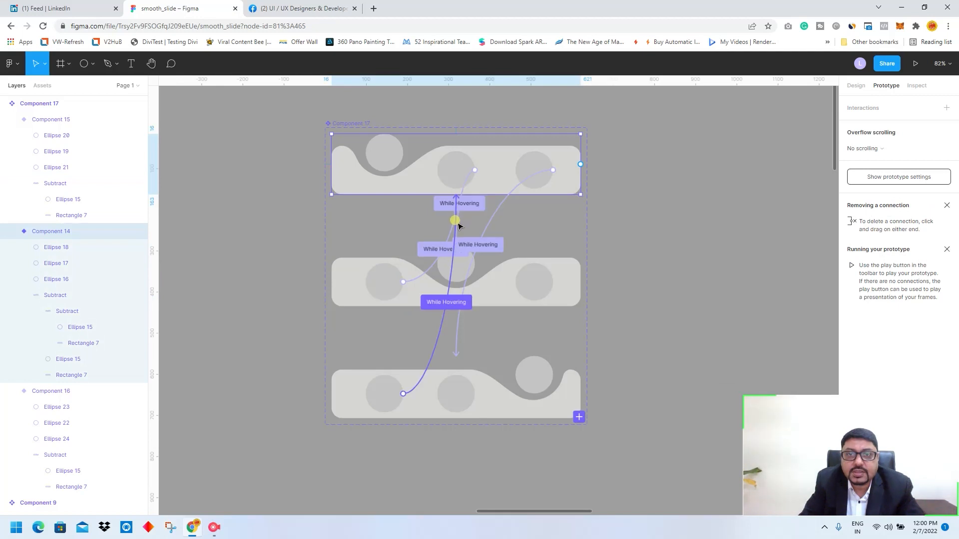
{"action": "left_click", "coordinate": [429, 348]}
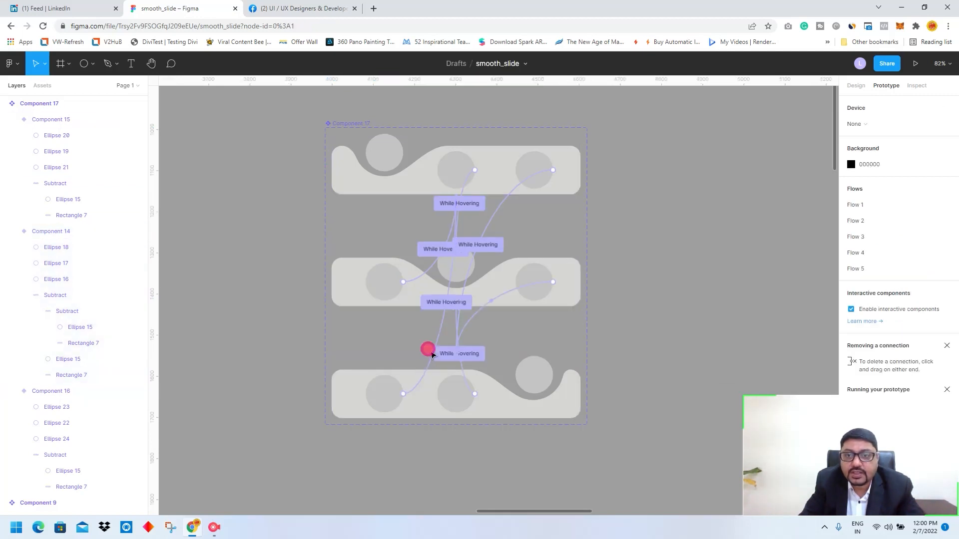
{"action": "left_click", "coordinate": [435, 354]}
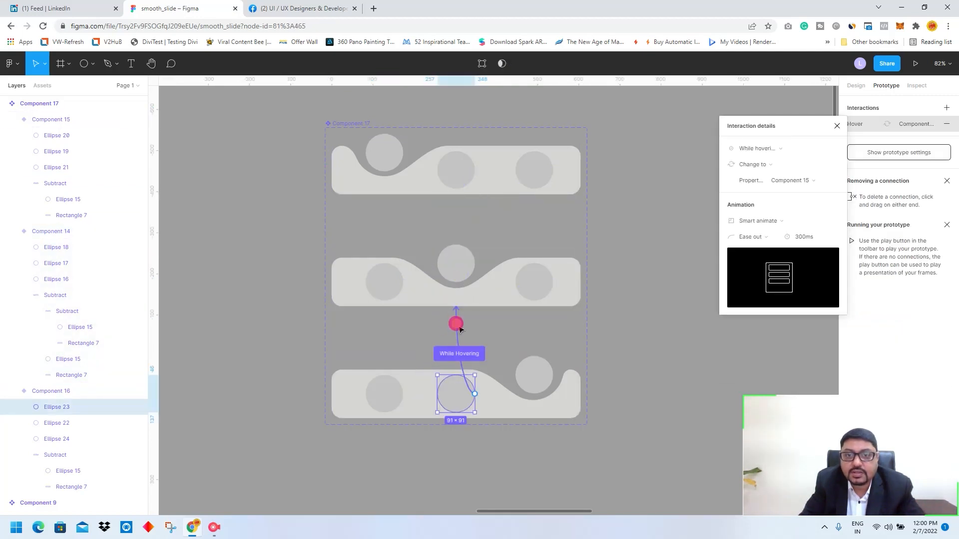
{"action": "left_click", "coordinate": [750, 237]}
{"action": "left_click", "coordinate": [754, 316]}
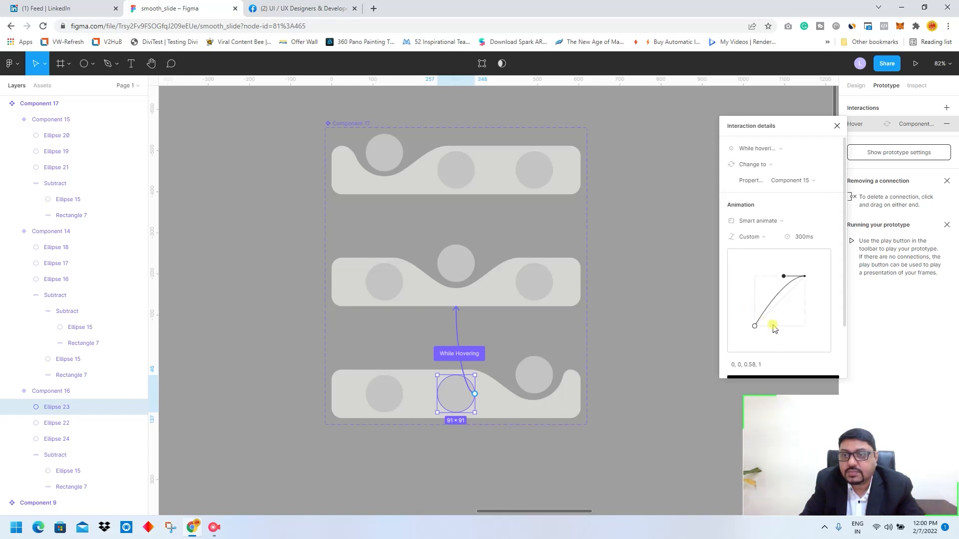
{"action": "left_click", "coordinate": [759, 365]}
{"action": "right_click", "coordinate": [770, 366]}
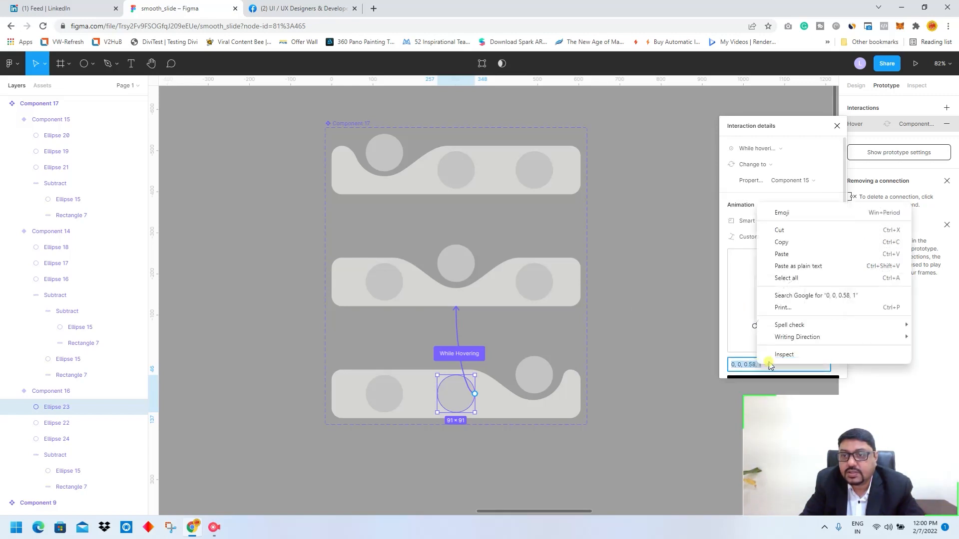
{"action": "left_click", "coordinate": [782, 254]}
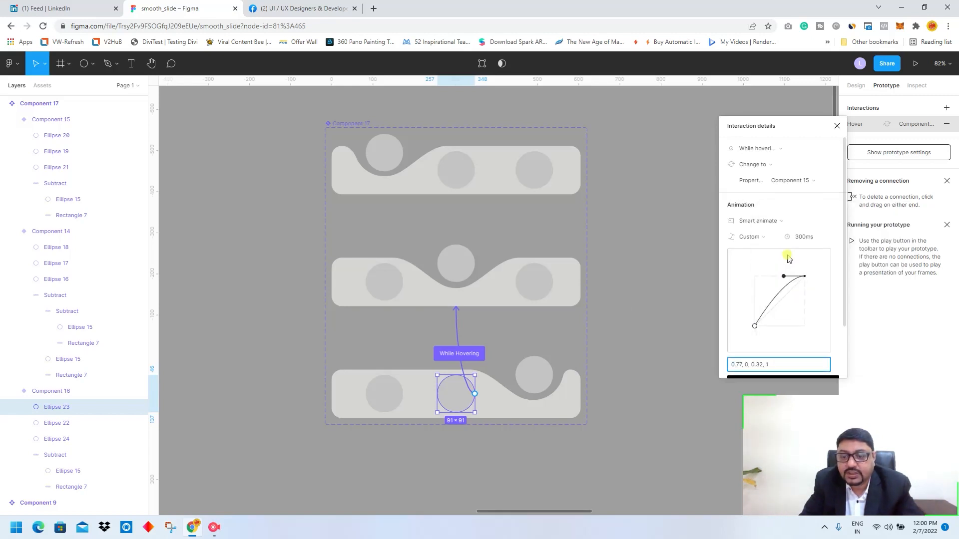
{"action": "key", "text": "Return"}
Step: Set the interaction on the second bar's right circle to Custom easing with the copied curve 0.77, 0, 0.32, 1
{"action": "left_click", "coordinate": [541, 373]}
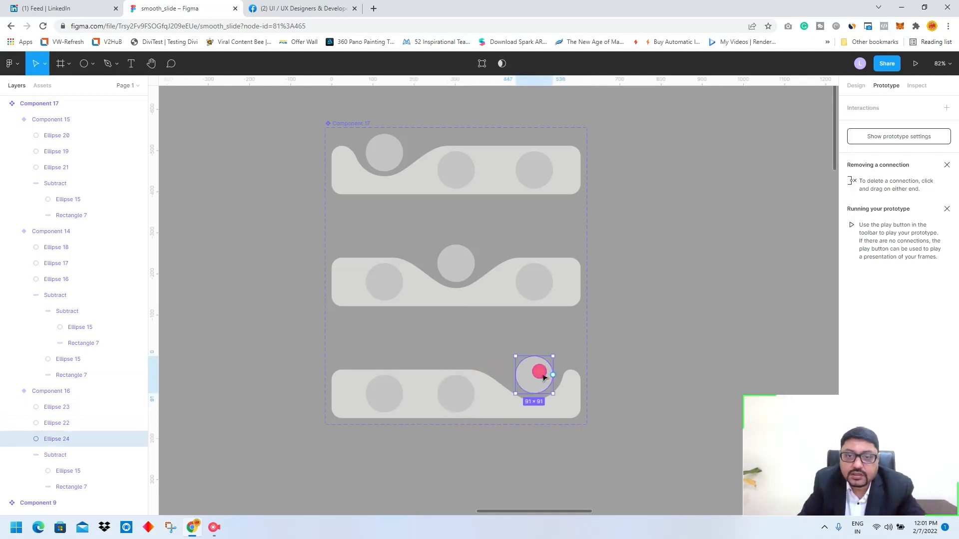
{"action": "left_click", "coordinate": [531, 280]}
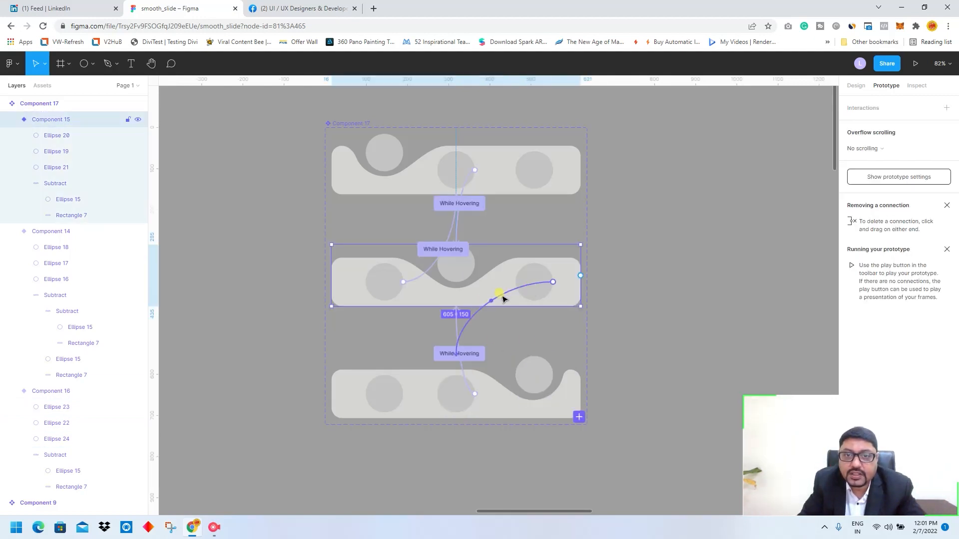
{"action": "left_click", "coordinate": [499, 294]}
{"action": "left_click", "coordinate": [750, 237]}
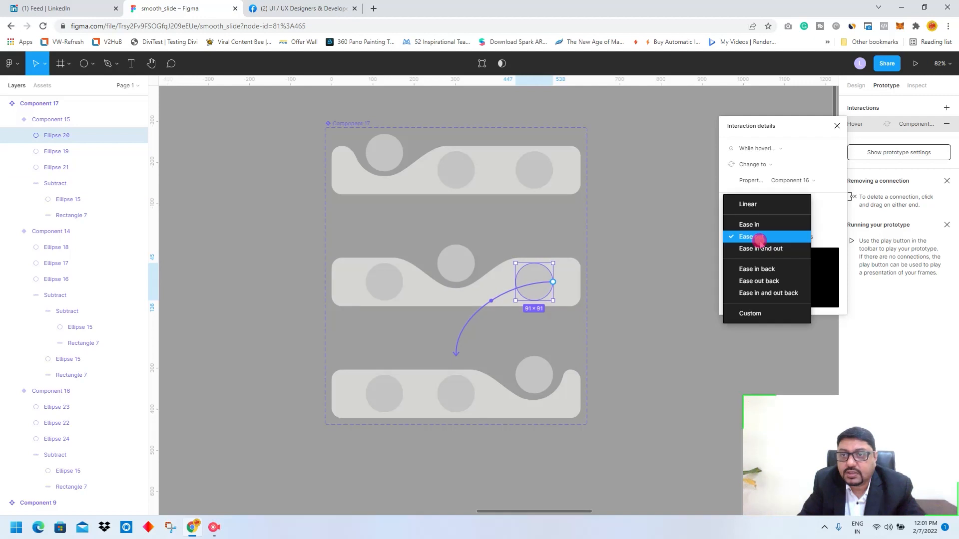
{"action": "left_click", "coordinate": [751, 313]}
{"action": "left_click", "coordinate": [750, 364]}
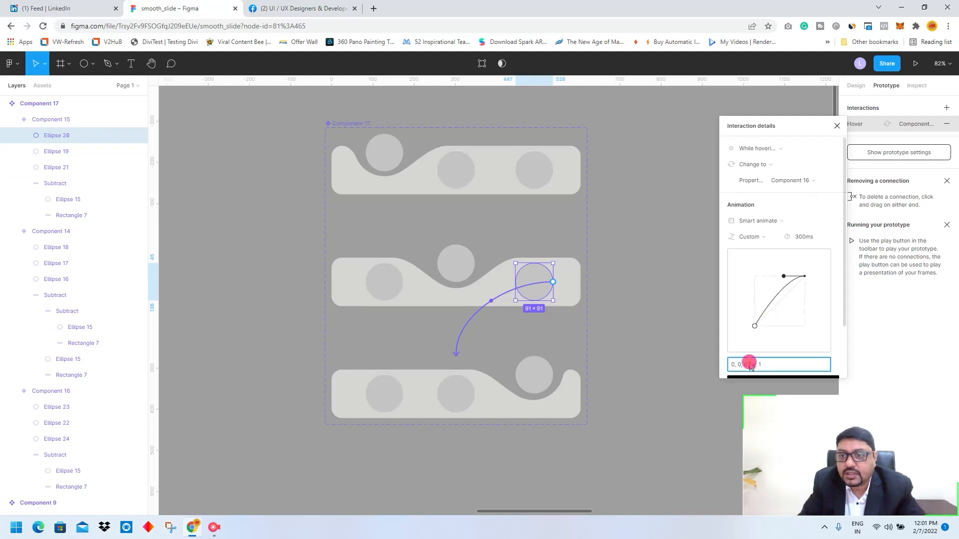
{"action": "right_click", "coordinate": [779, 364]}
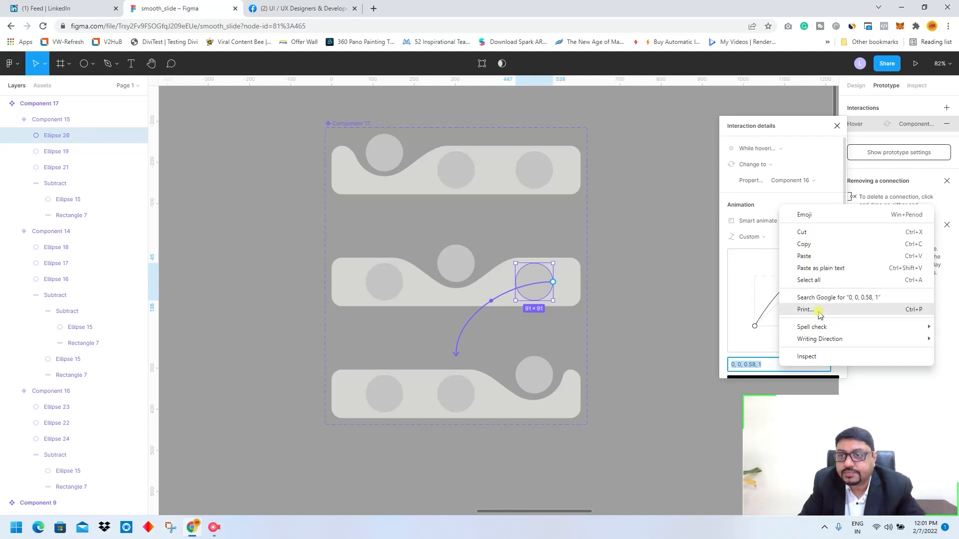
{"action": "left_click", "coordinate": [801, 258]}
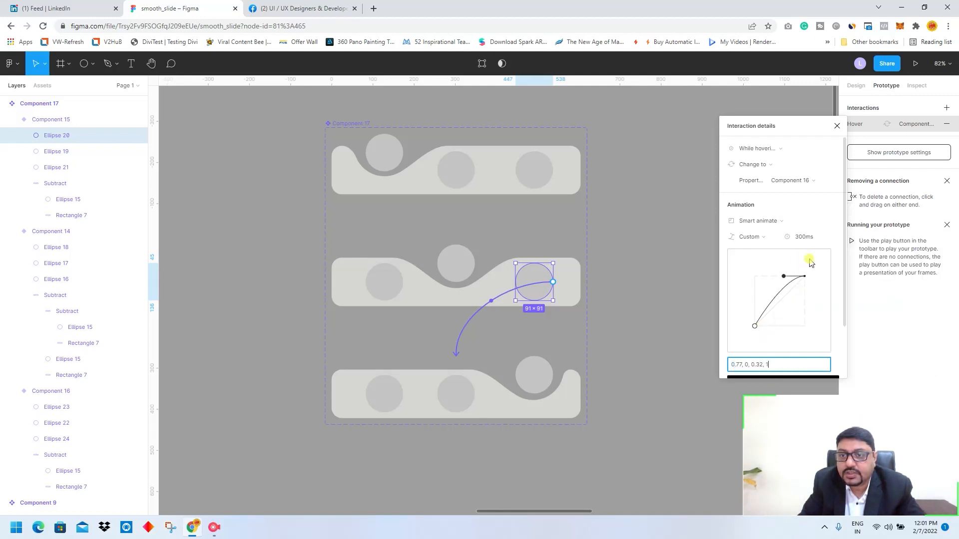
{"action": "key", "text": "Return"}
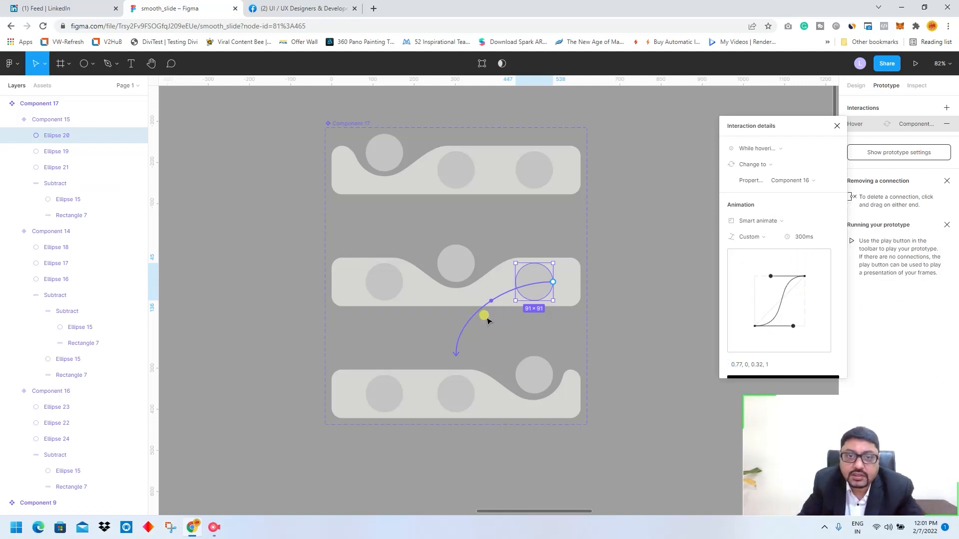
Step: Apply the custom easing curve 0.77, 0, 0.32, 1 to the interaction from the third bar's left circle to the first bar
{"action": "left_click", "coordinate": [463, 171]}
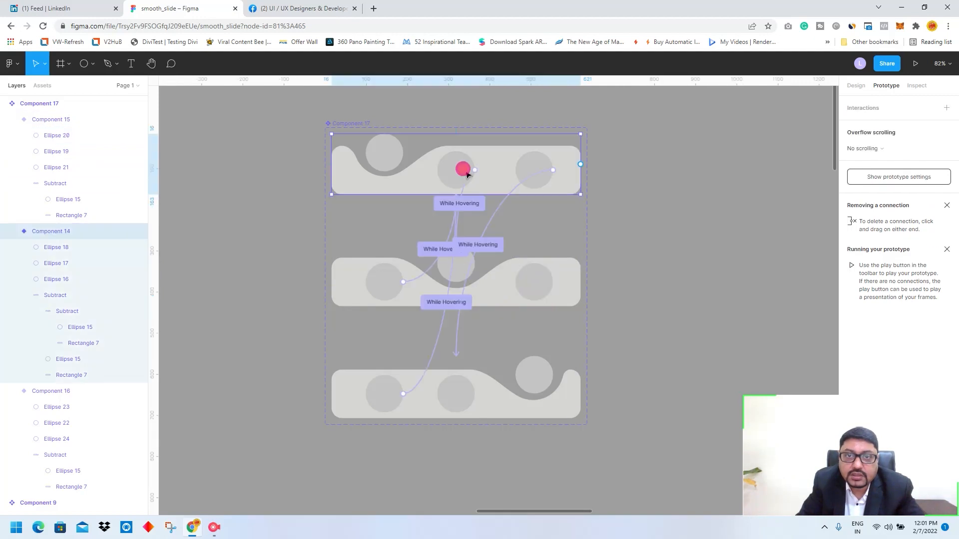
{"action": "left_click", "coordinate": [456, 216]}
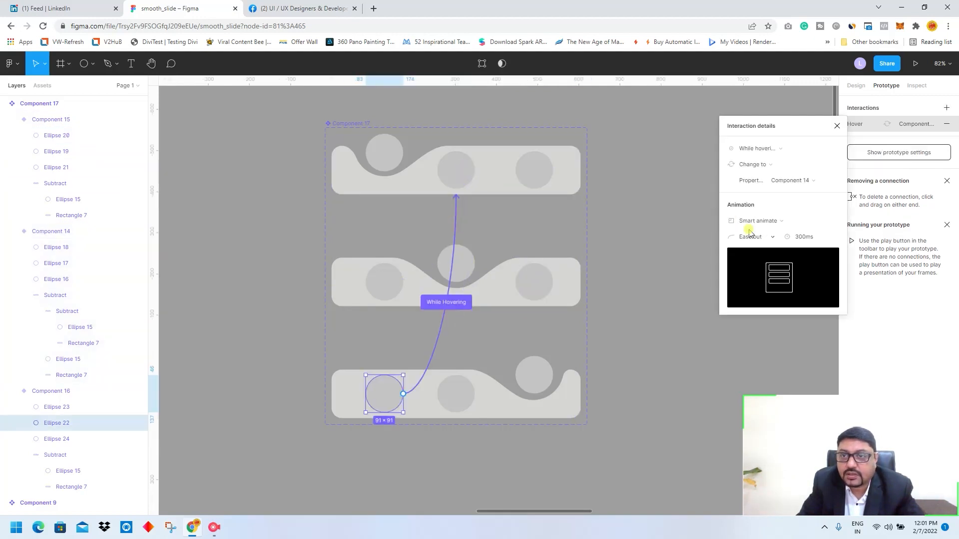
{"action": "left_click", "coordinate": [750, 234]}
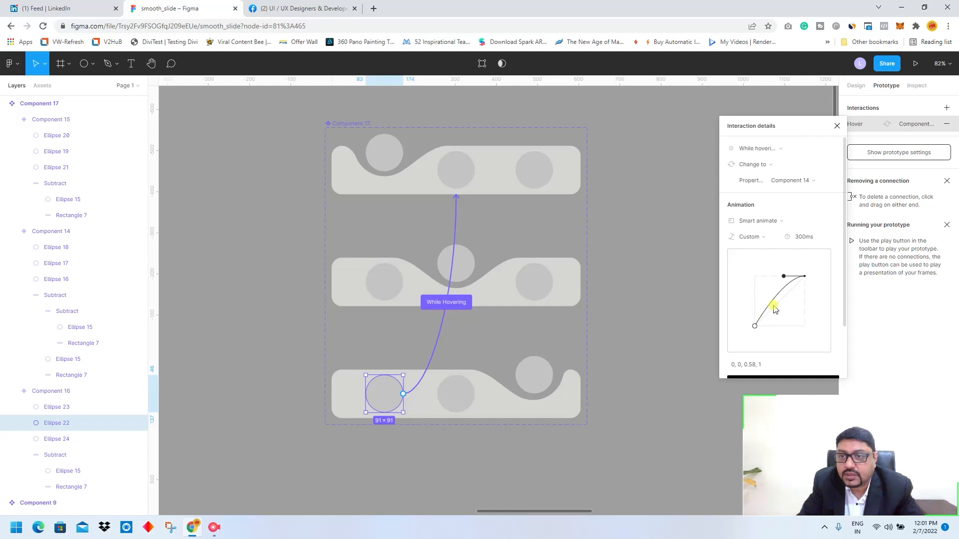
{"action": "left_click", "coordinate": [775, 366]}
{"action": "right_click", "coordinate": [774, 366]}
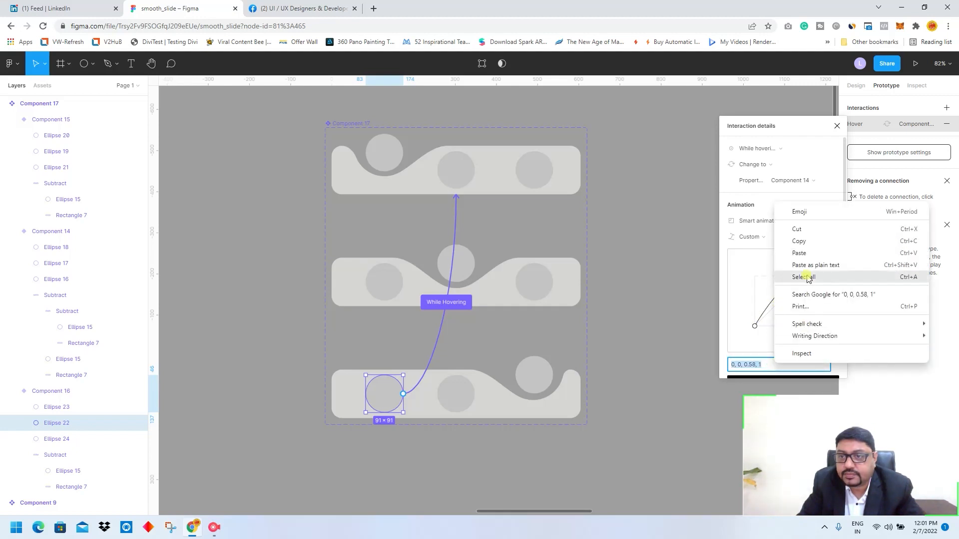
{"action": "left_click", "coordinate": [804, 254]}
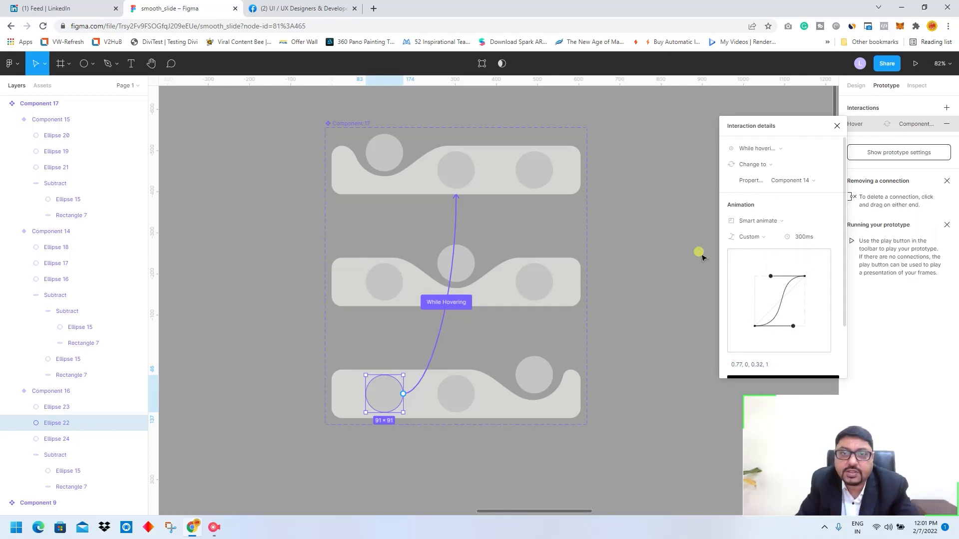
Step: Change the easing of the first bar's right circle interaction to Custom with the curve 0.77, 0, 0.32, 1
{"action": "left_click", "coordinate": [379, 273]}
{"action": "left_click", "coordinate": [418, 280]}
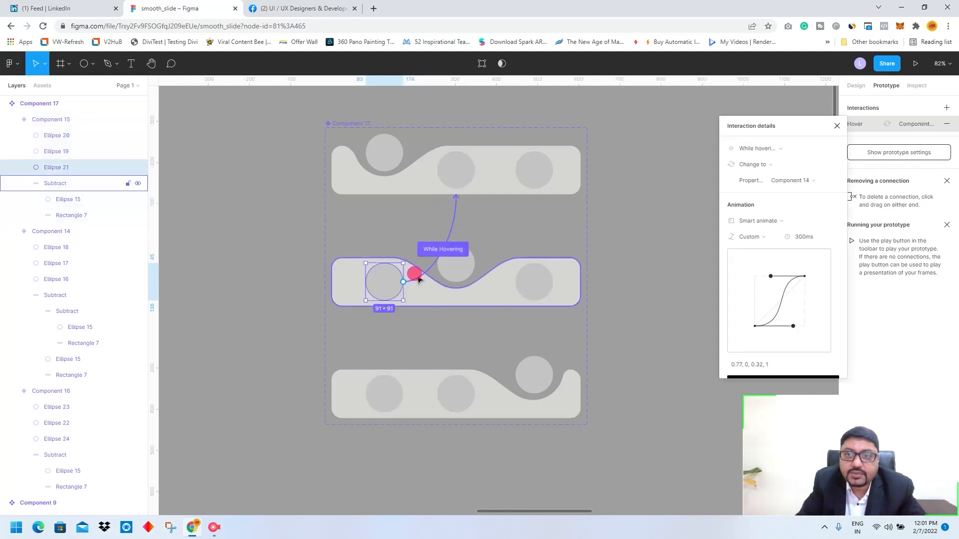
{"action": "left_click", "coordinate": [534, 183]}
{"action": "left_click", "coordinate": [537, 181]}
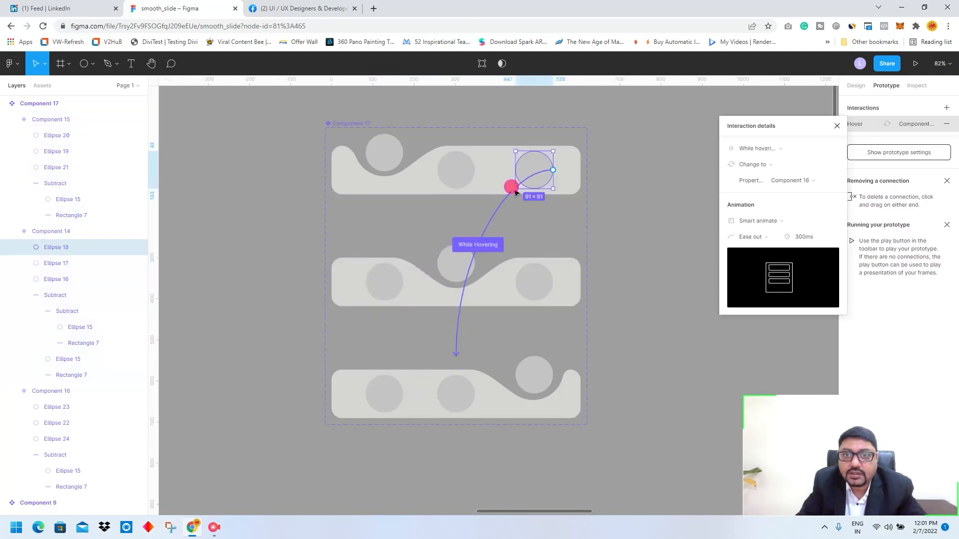
{"action": "left_click", "coordinate": [755, 237]}
{"action": "left_click", "coordinate": [762, 313]}
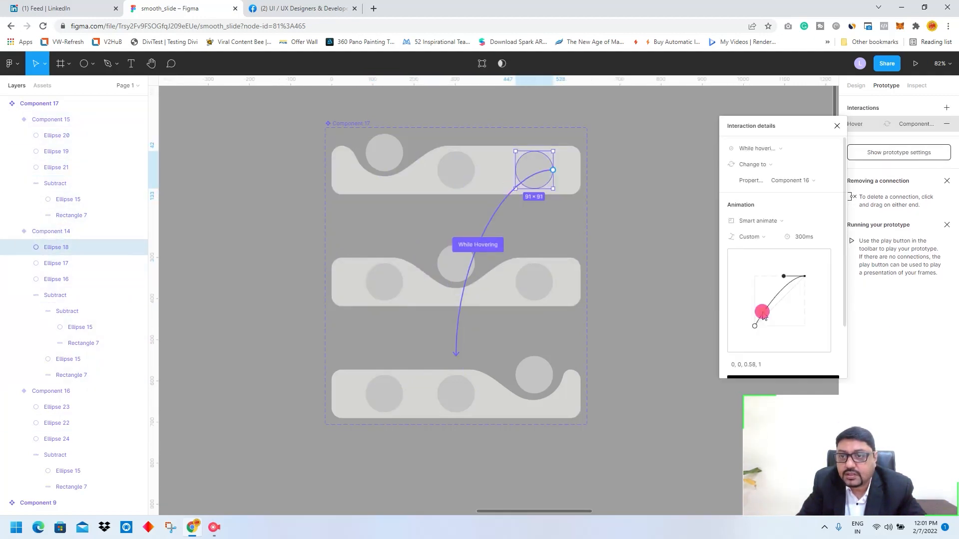
{"action": "left_click", "coordinate": [767, 364]}
{"action": "right_click", "coordinate": [769, 364]}
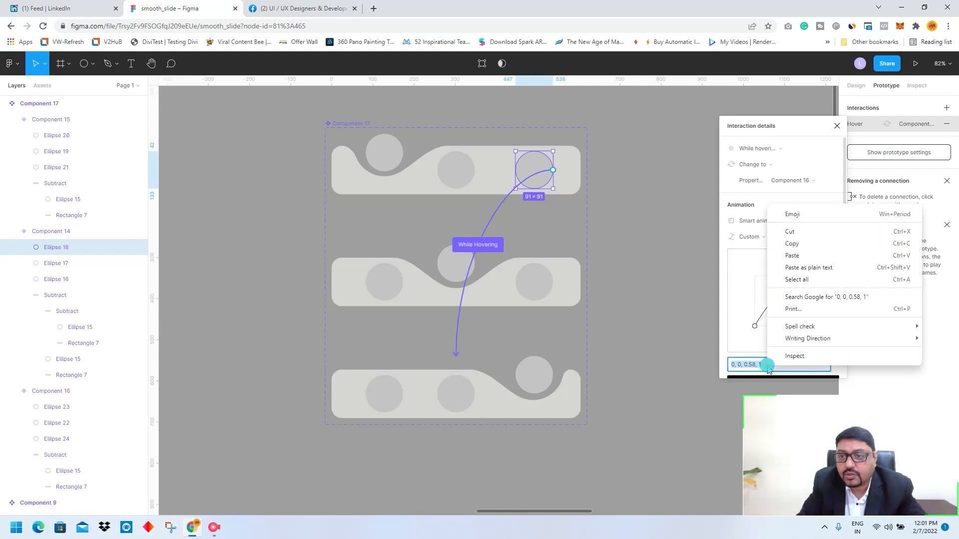
{"action": "left_click", "coordinate": [801, 259]}
{"action": "left_click", "coordinate": [765, 261]}
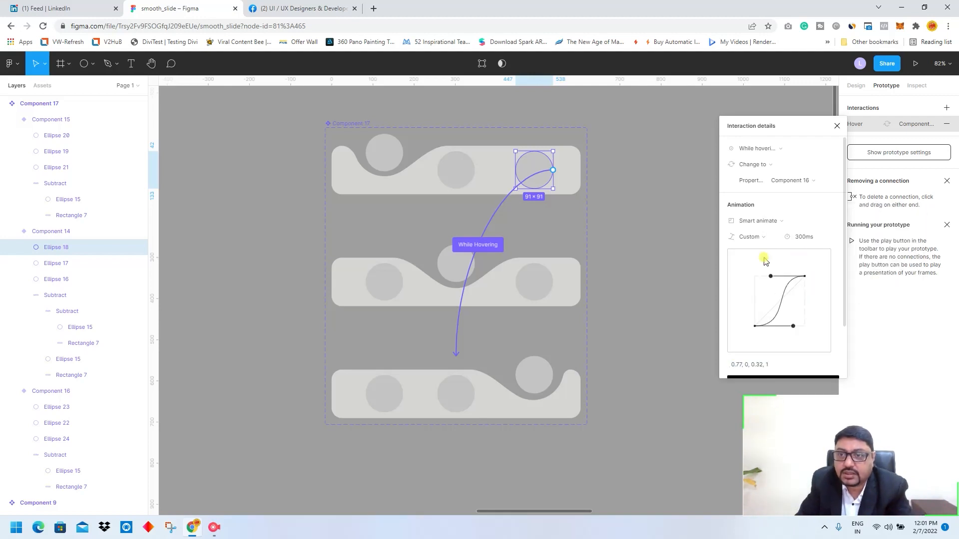
Step: Change the easing of the first bar's middle circle interaction to Custom with the curve 0.77, 0, 0.32, 1
{"action": "left_click", "coordinate": [470, 178]}
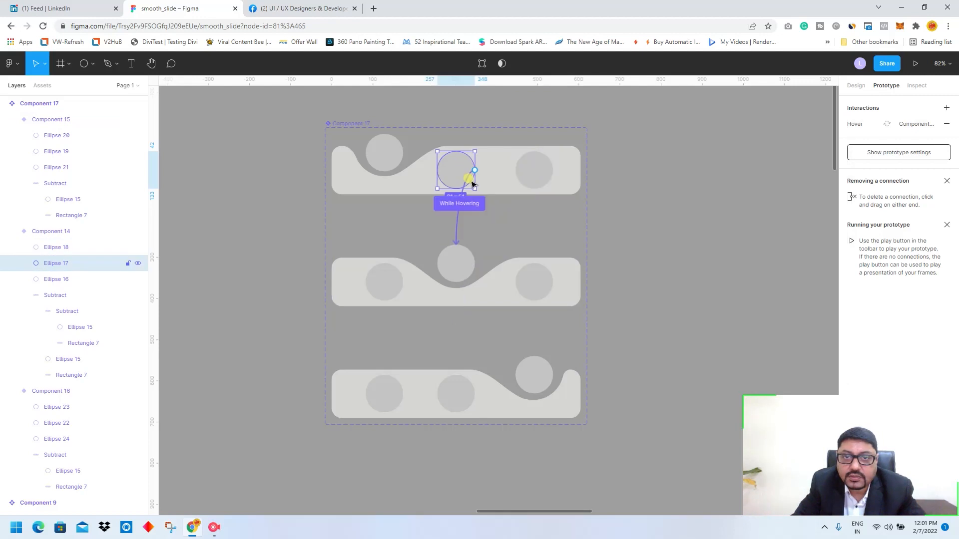
{"action": "left_click", "coordinate": [458, 215]}
{"action": "left_click", "coordinate": [752, 237]}
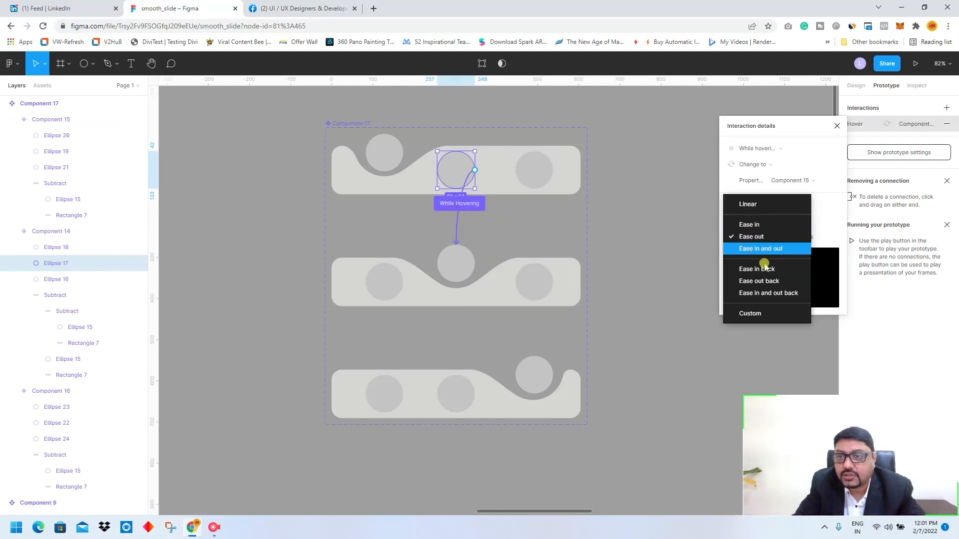
{"action": "left_click", "coordinate": [751, 313]}
{"action": "left_click", "coordinate": [774, 366]}
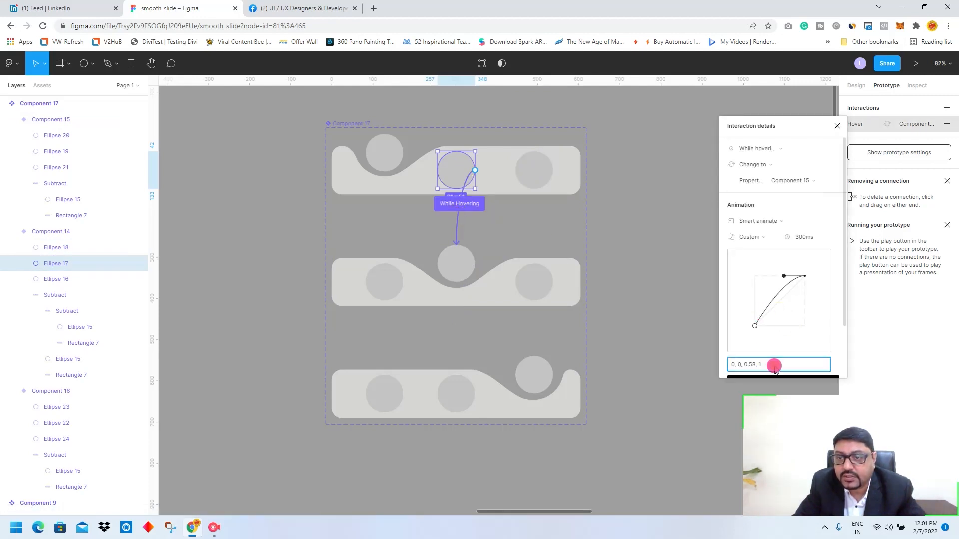
{"action": "type", "text": "0.77, 0, 0.32, 1"}
{"action": "key", "text": "Return"}
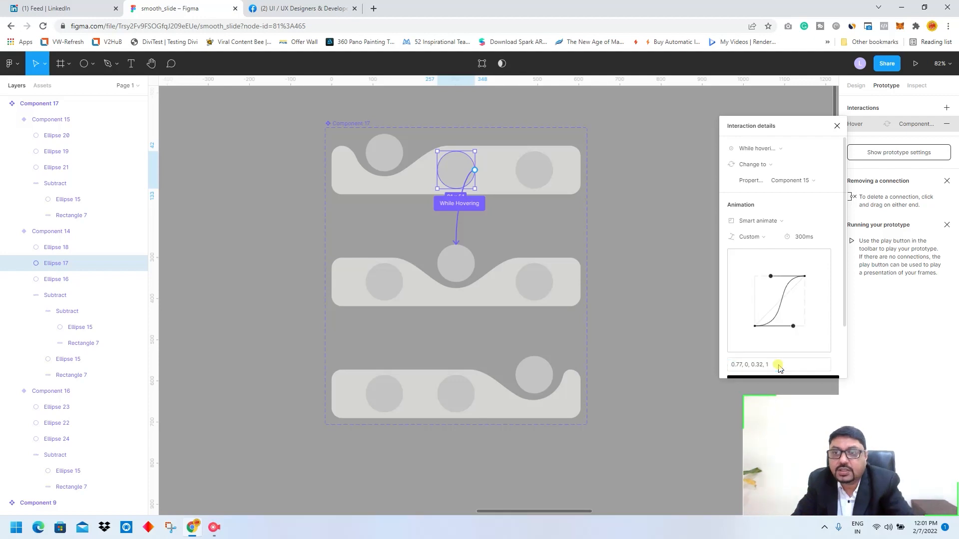
Step: Check the easing and hover connections on the circles of all three bars in the component set
{"action": "left_click", "coordinate": [464, 398]}
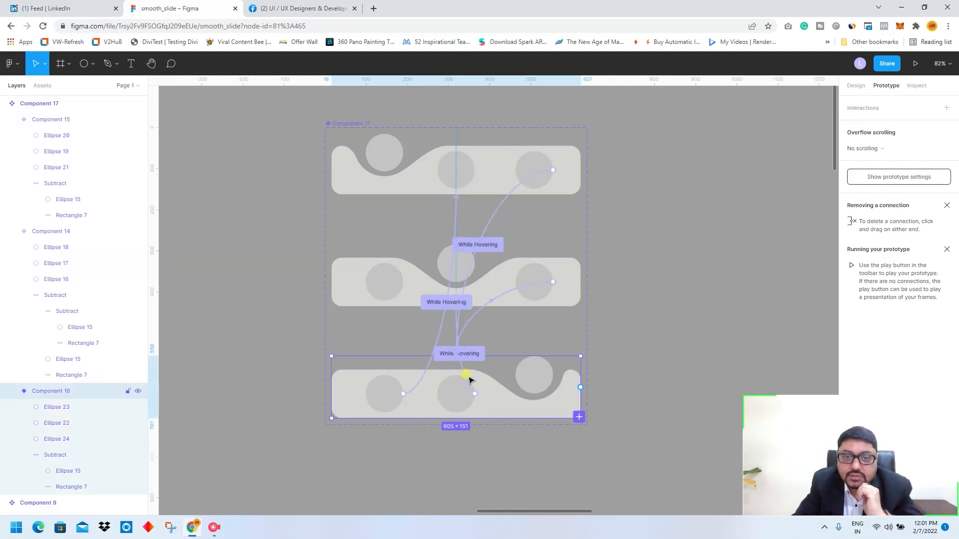
{"action": "left_click", "coordinate": [461, 374]}
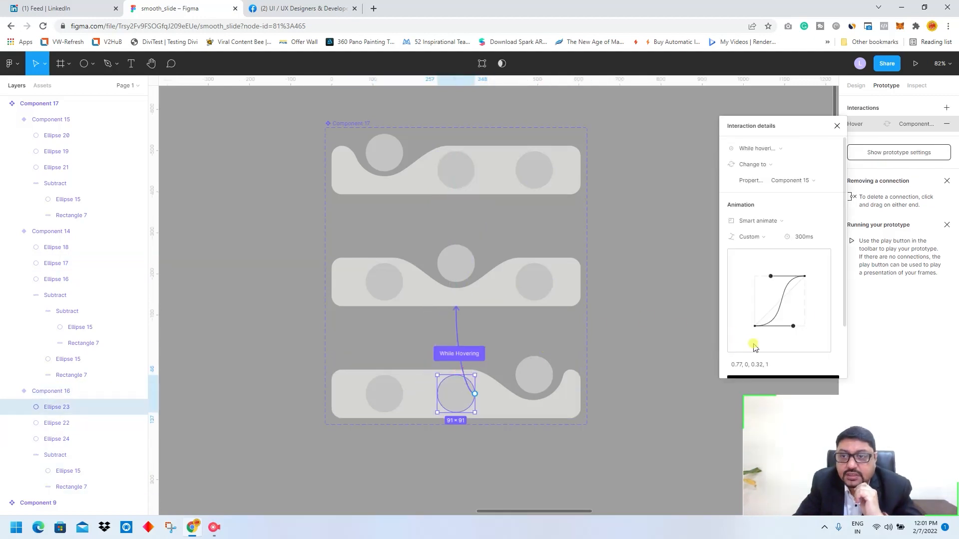
{"action": "left_click", "coordinate": [385, 392]}
{"action": "left_click", "coordinate": [421, 379]}
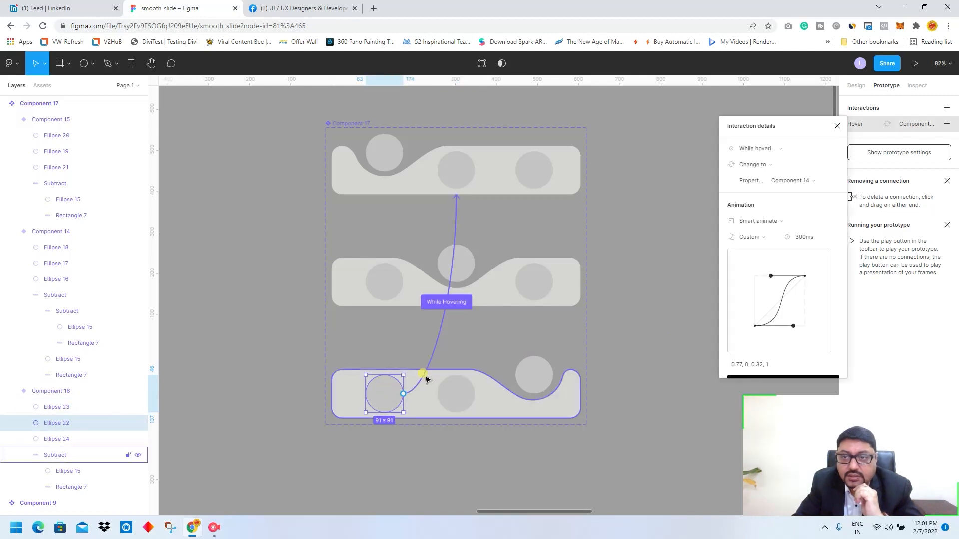
{"action": "left_click", "coordinate": [544, 289]}
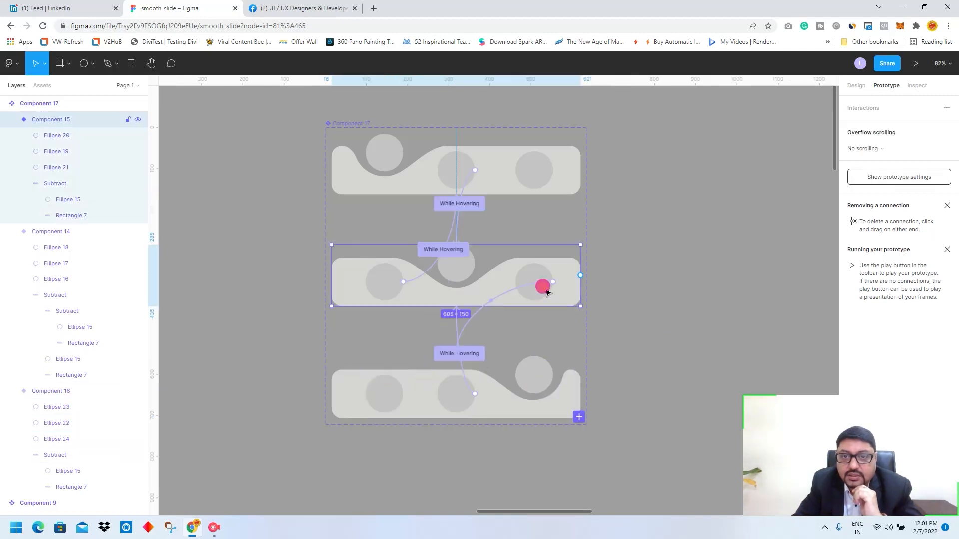
{"action": "left_click", "coordinate": [506, 293]}
{"action": "left_click", "coordinate": [392, 285]}
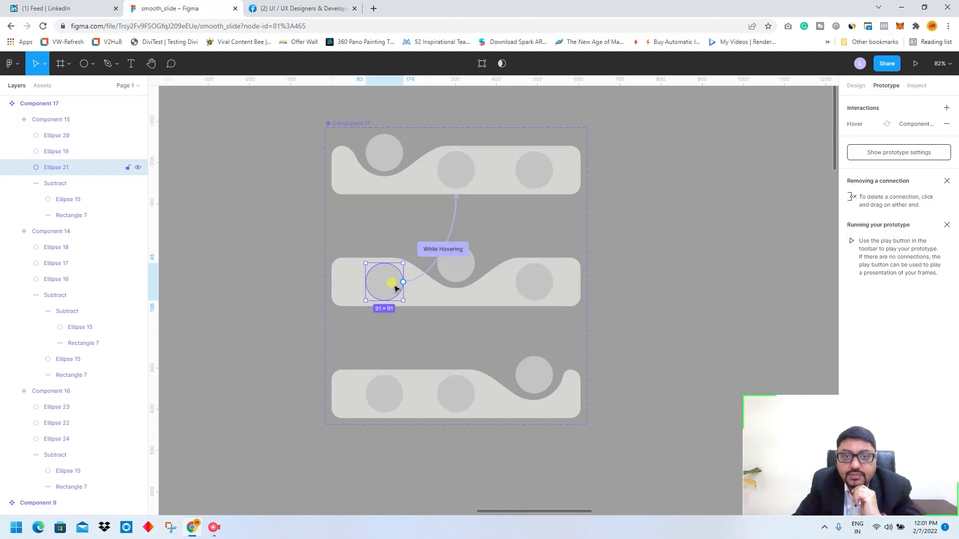
{"action": "left_click", "coordinate": [454, 264]}
{"action": "left_click", "coordinate": [526, 184]}
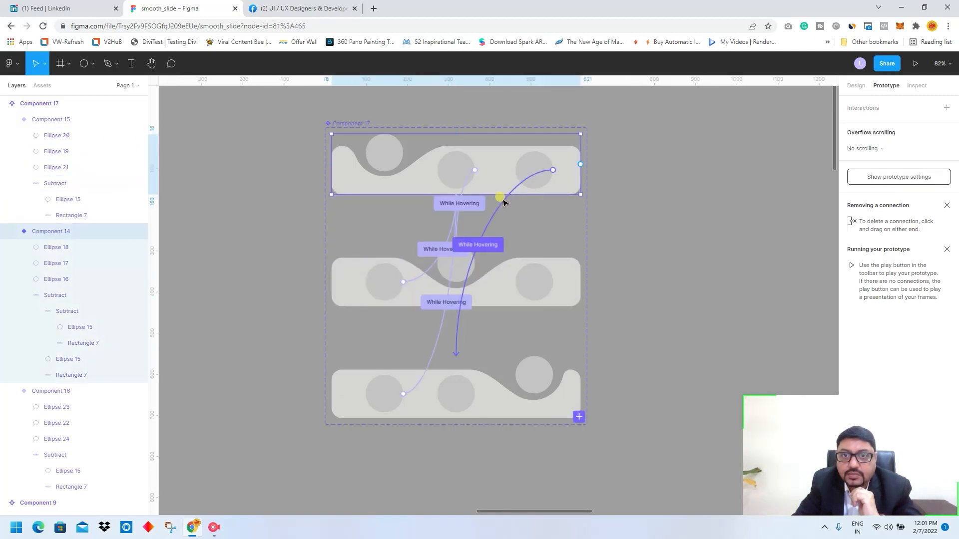
{"action": "left_click", "coordinate": [503, 205]}
{"action": "left_click", "coordinate": [636, 220]}
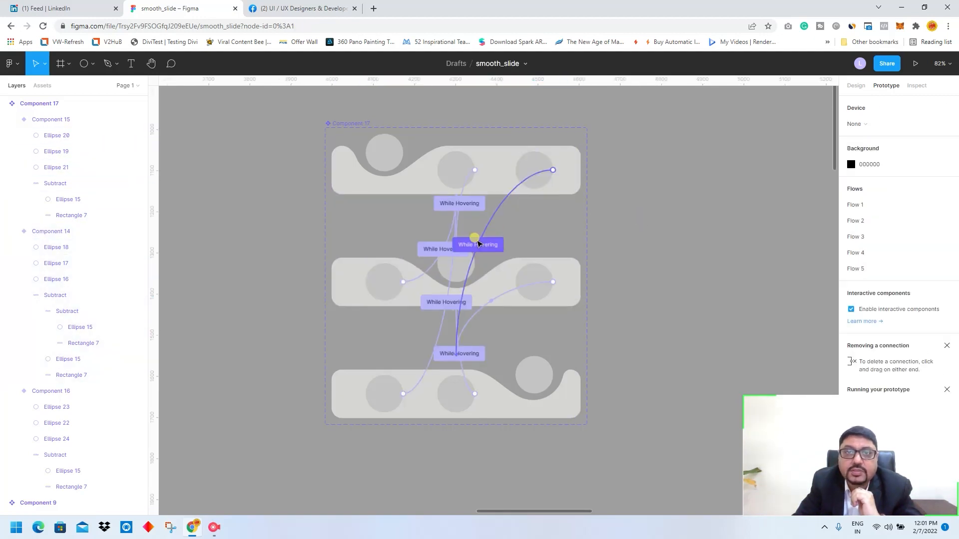
{"action": "left_click", "coordinate": [448, 250]}
{"action": "left_click", "coordinate": [409, 166]}
{"action": "left_click", "coordinate": [454, 169]}
{"action": "left_click", "coordinate": [710, 214]}
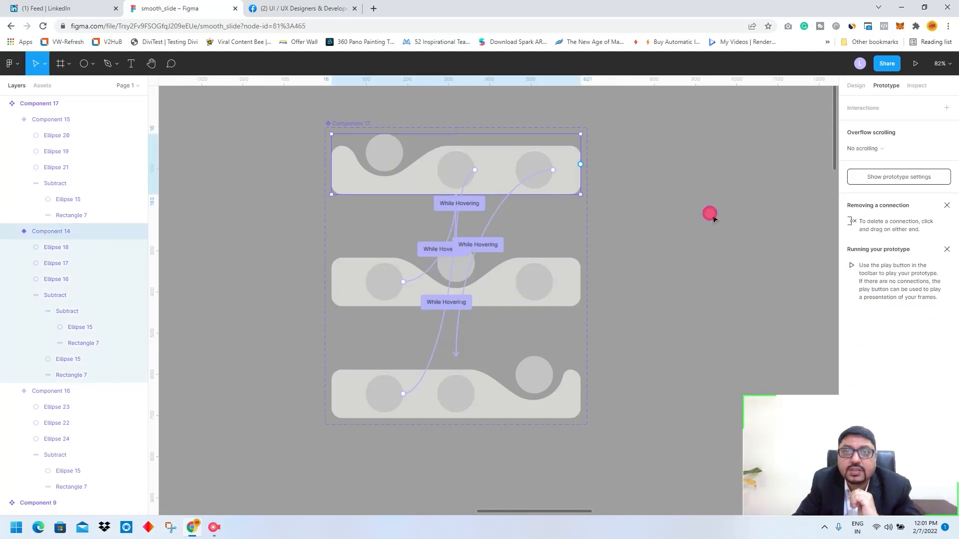
Step: Draw a new frame about 1294 × 754 in the empty canvas area beside the Component 17 set
{"action": "scroll", "coordinate": [671, 252], "scroll_direction": "down", "scroll_amount": 5}
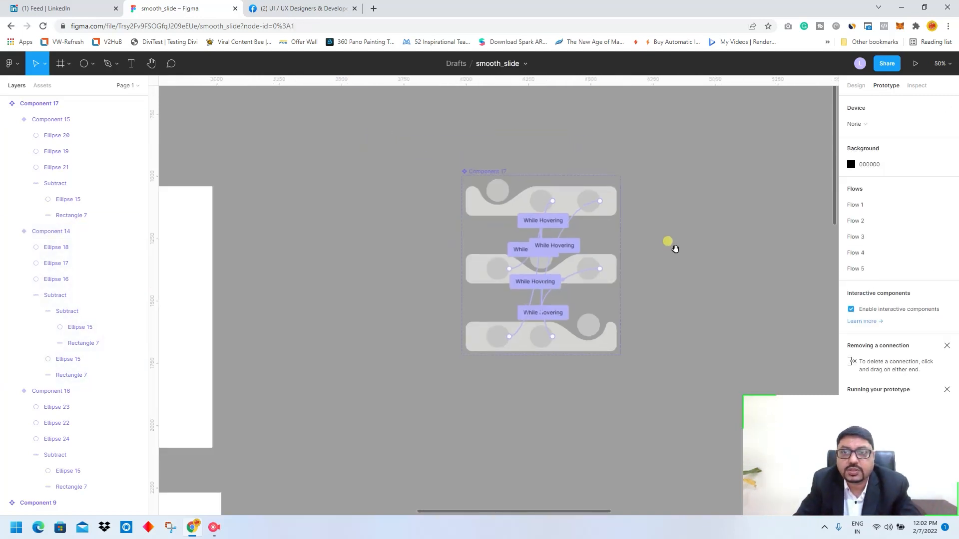
{"action": "left_click_drag", "start_coordinate": [674, 249], "coordinate": [442, 224]}
{"action": "key", "text": "f"}
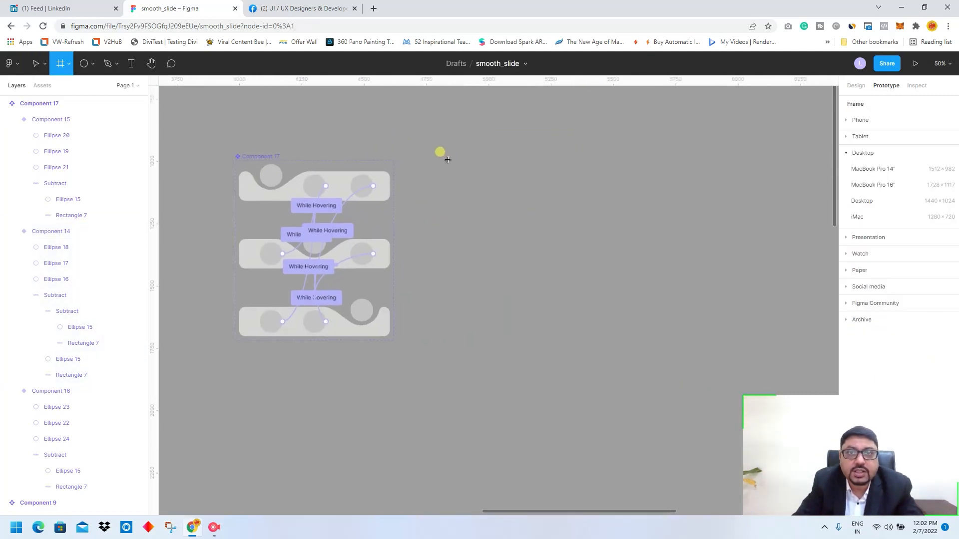
{"action": "mouse_move", "coordinate": [446, 160]}
{"action": "left_mouse_down"}
{"action": "mouse_move", "coordinate": [634, 280]}
{"action": "mouse_move", "coordinate": [766, 357]}
{"action": "mouse_move", "coordinate": [767, 348]}
{"action": "left_mouse_up"}
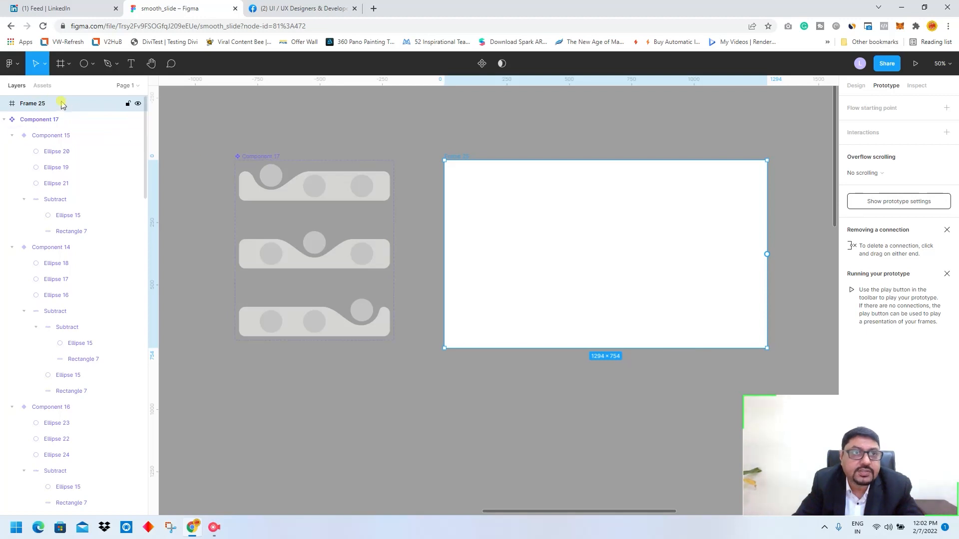
Step: Place an instance of Component 17 from the local components in Frame 25, centred horizontally
{"action": "left_click", "coordinate": [42, 86]}
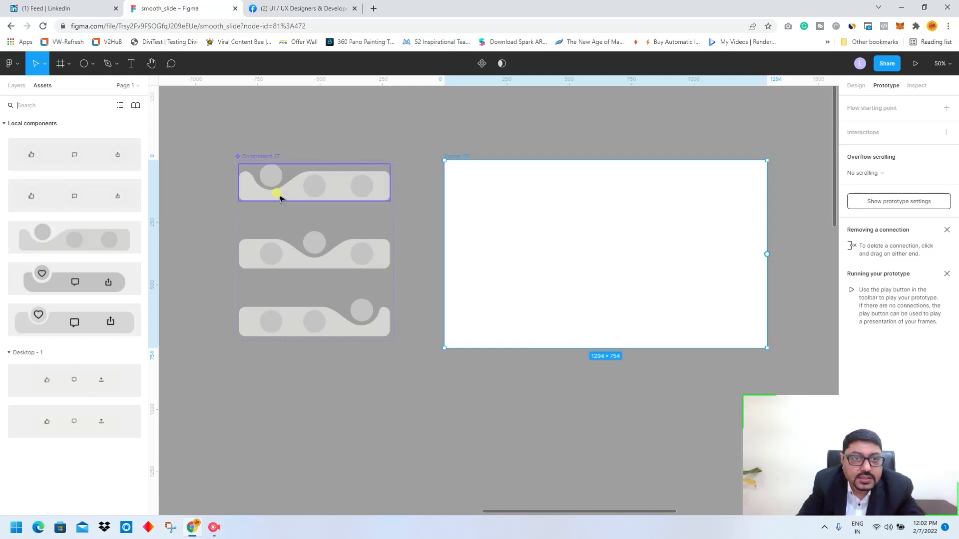
{"action": "left_click", "coordinate": [276, 155]}
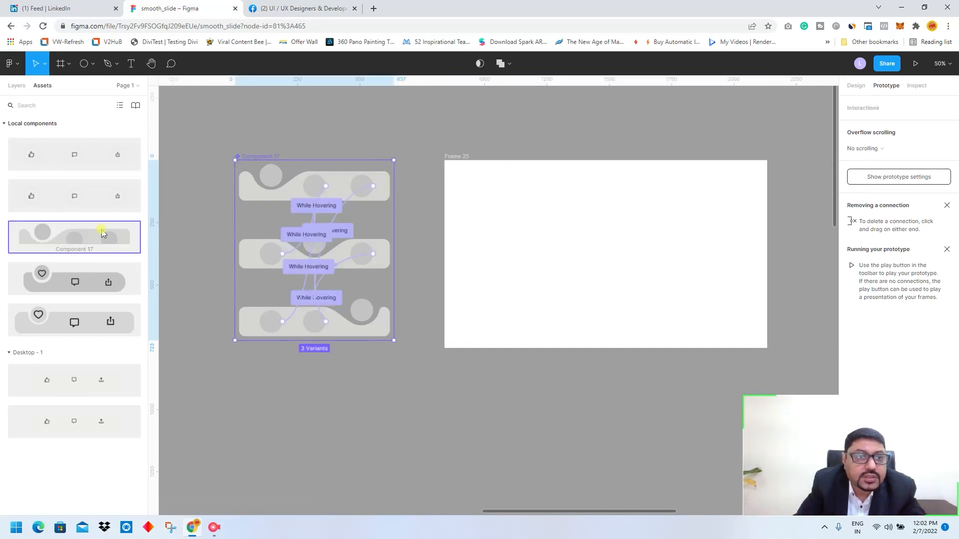
{"action": "left_click_drag", "start_coordinate": [95, 256], "coordinate": [630, 267]}
{"action": "left_click", "coordinate": [729, 249]}
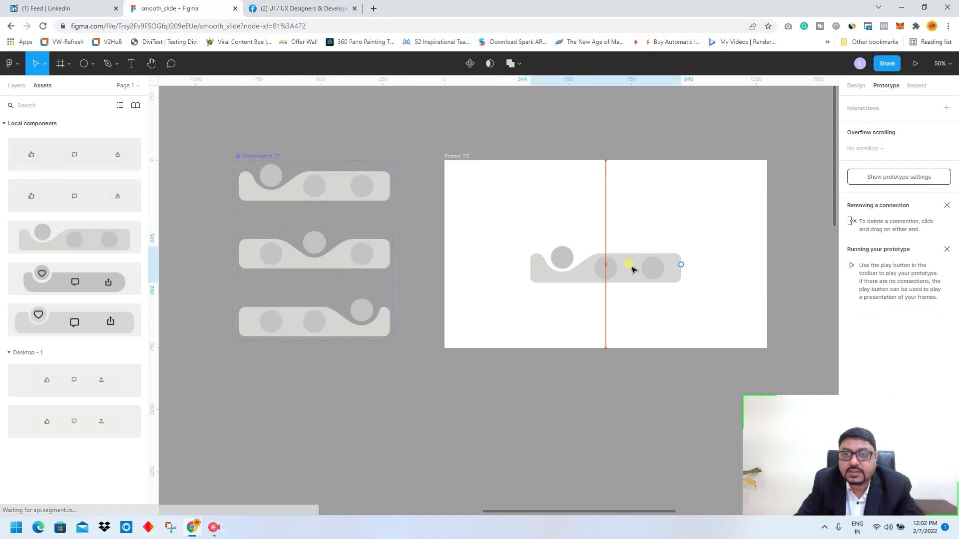
{"action": "left_click", "coordinate": [847, 101]}
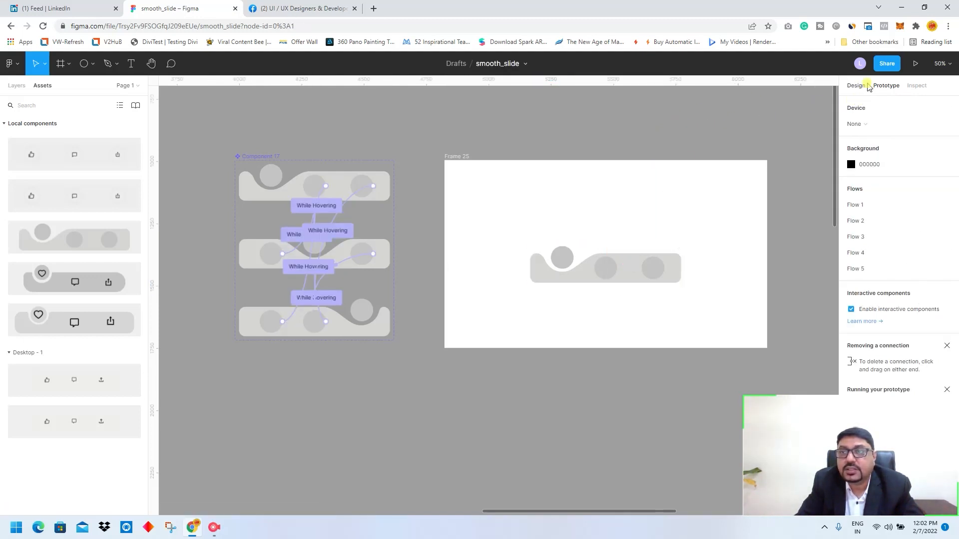
Step: Open the prototype preview starting from Frame 25
{"action": "left_click", "coordinate": [917, 64]}
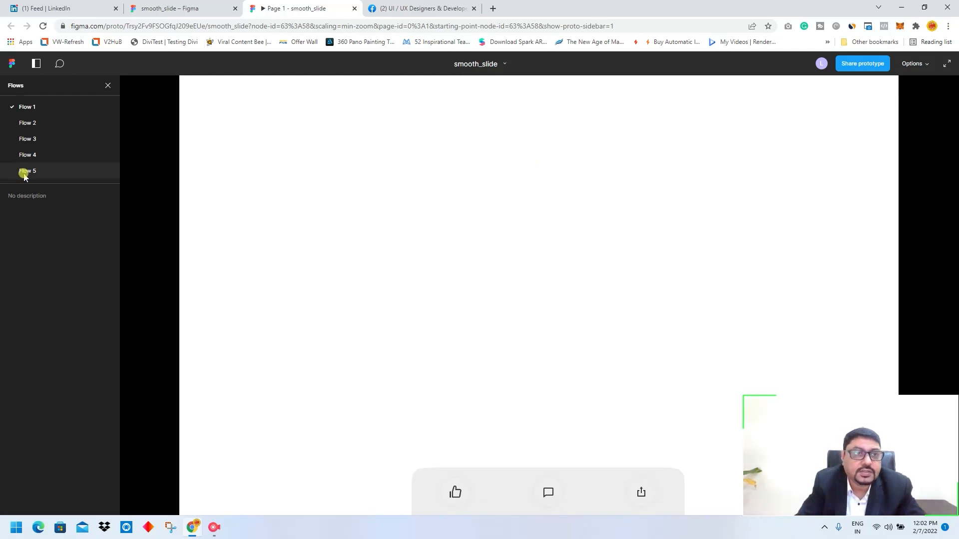
{"action": "left_click", "coordinate": [354, 8]}
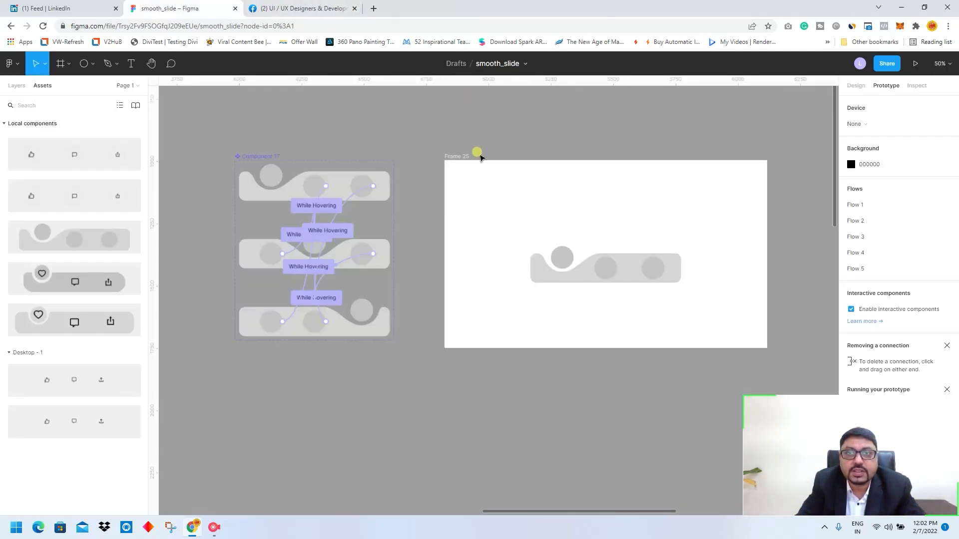
{"action": "left_click", "coordinate": [480, 155]}
{"action": "left_click", "coordinate": [913, 64]}
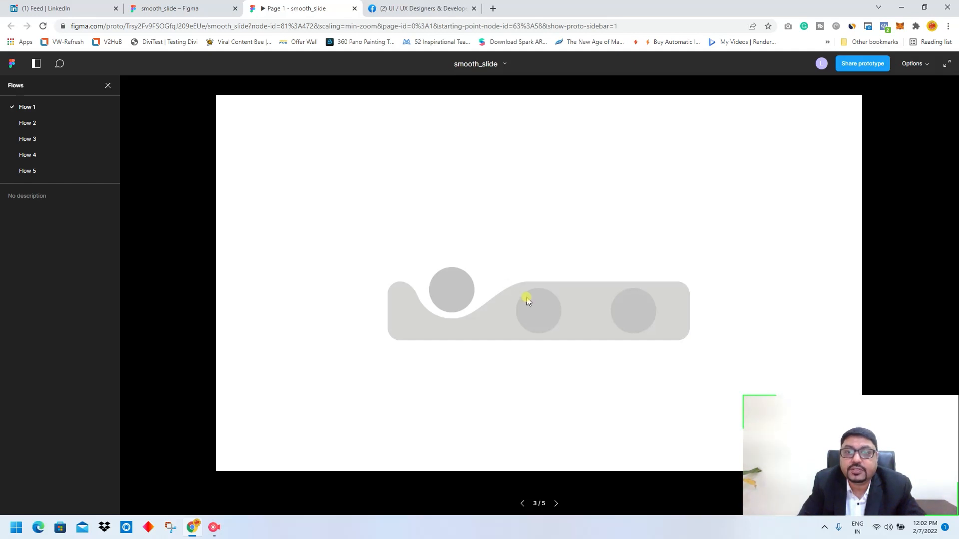
Step: Test the bar's sliding hover animation across its left, middle and right circles, and close the preview
{"action": "left_click", "coordinate": [527, 299]}
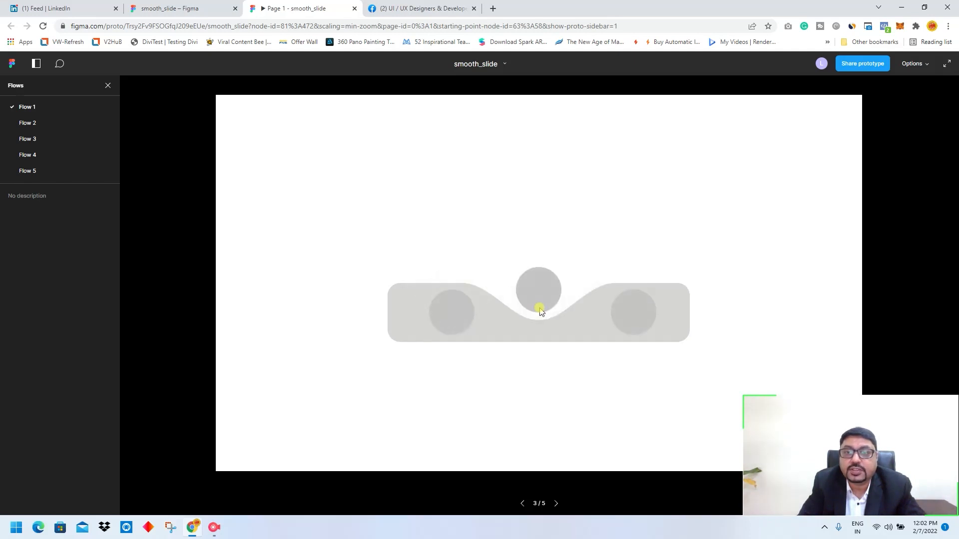
{"action": "left_click", "coordinate": [634, 317]}
{"action": "left_click", "coordinate": [544, 318]}
{"action": "left_click", "coordinate": [451, 315]}
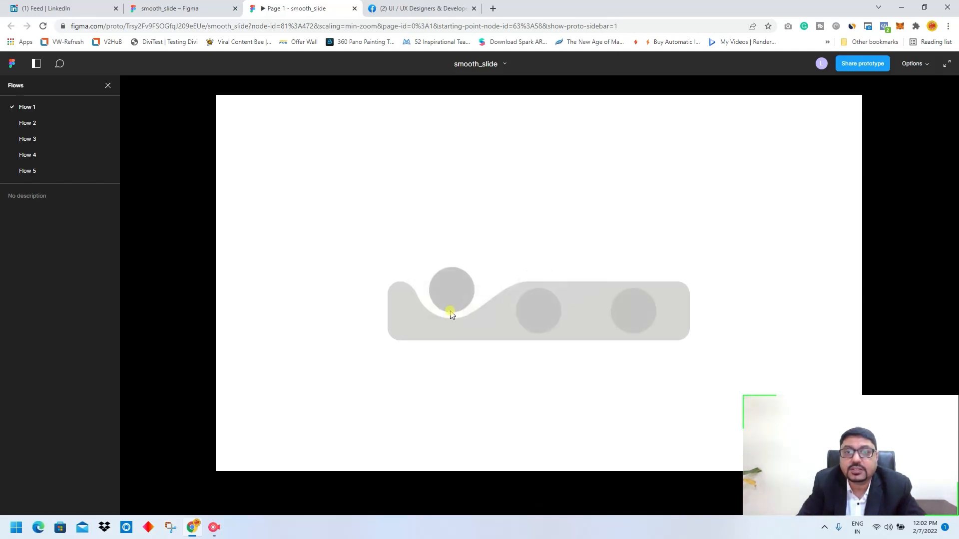
{"action": "left_click", "coordinate": [552, 319]}
{"action": "left_click", "coordinate": [640, 322]}
{"action": "left_click", "coordinate": [557, 320]}
{"action": "left_click", "coordinate": [453, 315]}
{"action": "left_click", "coordinate": [535, 319]}
{"action": "left_click", "coordinate": [637, 322]}
{"action": "left_click", "coordinate": [536, 321]}
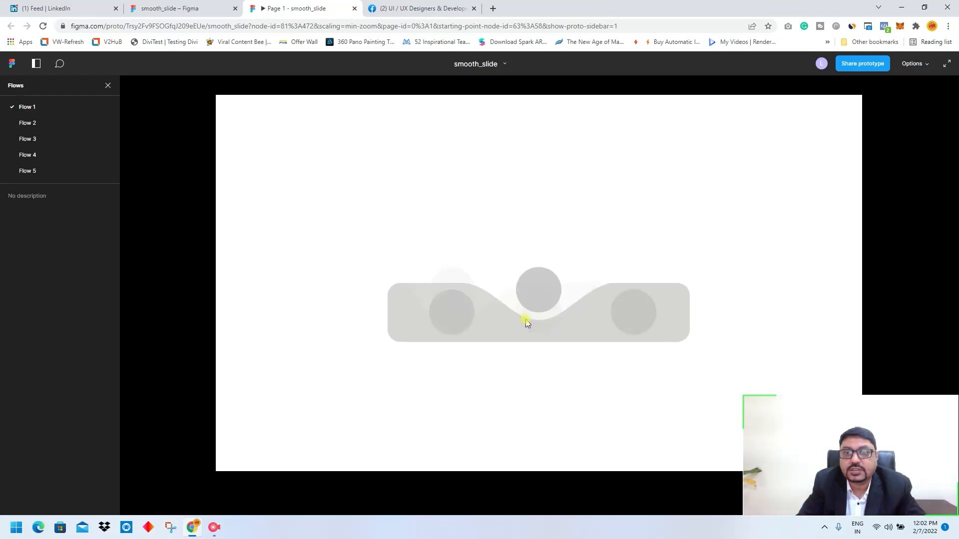
{"action": "left_click", "coordinate": [449, 315]}
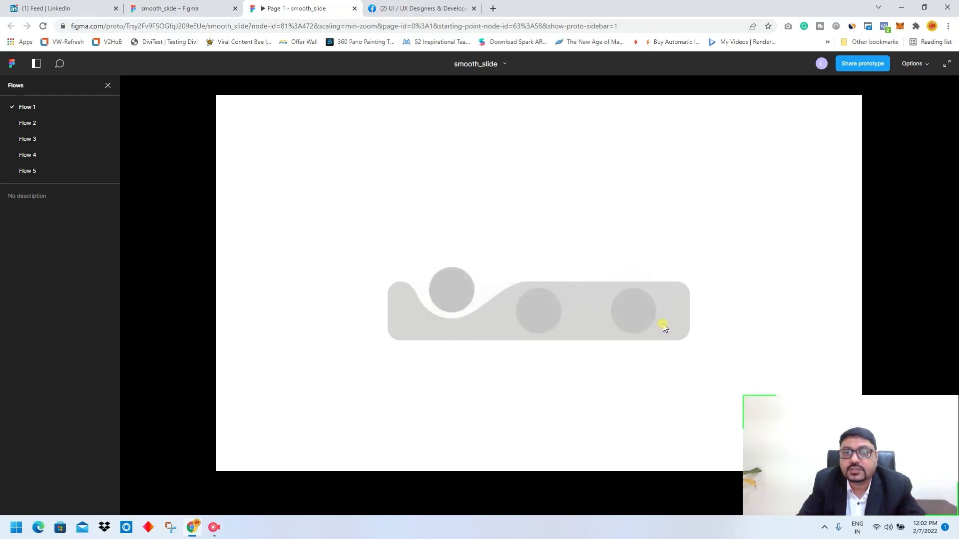
{"action": "left_click", "coordinate": [538, 316]}
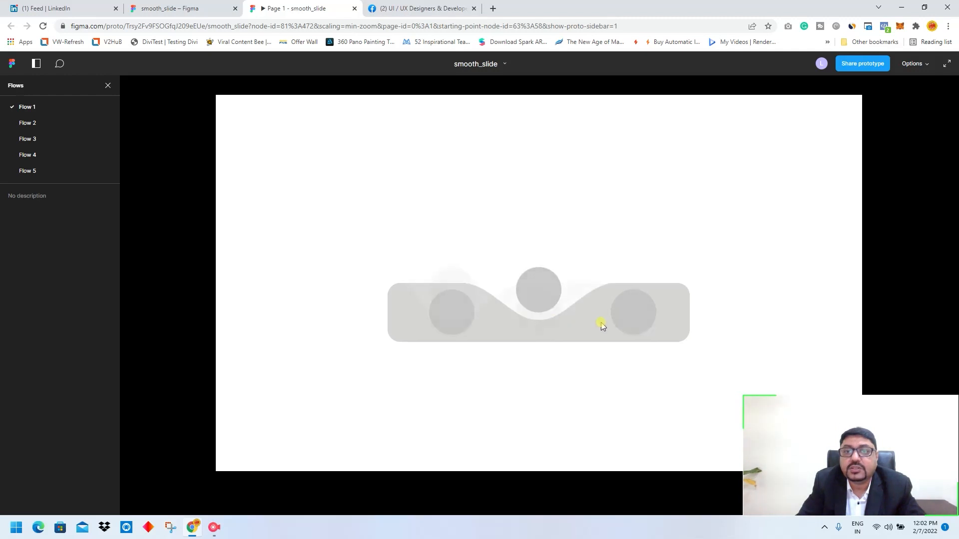
{"action": "left_click", "coordinate": [634, 320]}
{"action": "left_click", "coordinate": [530, 317]}
{"action": "left_click", "coordinate": [451, 310]}
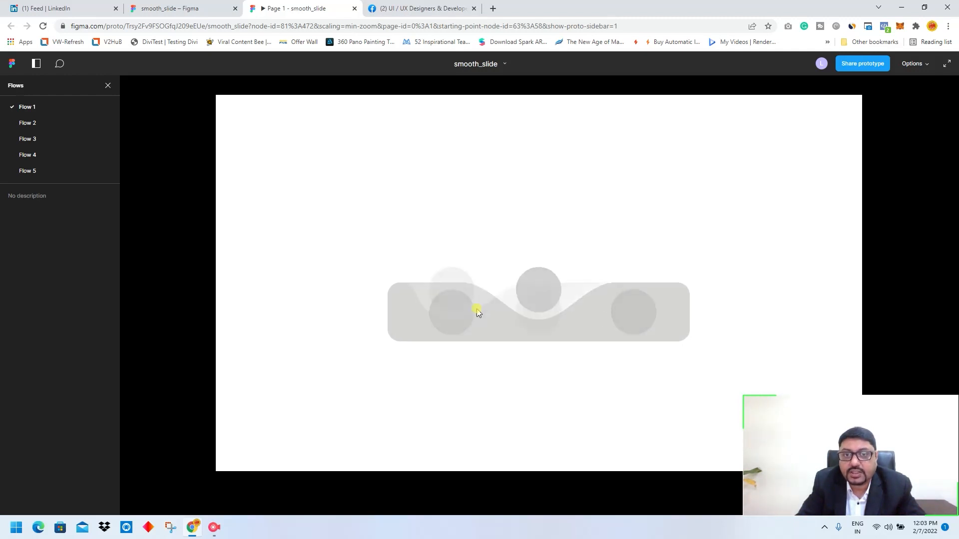
{"action": "left_click", "coordinate": [354, 9]}
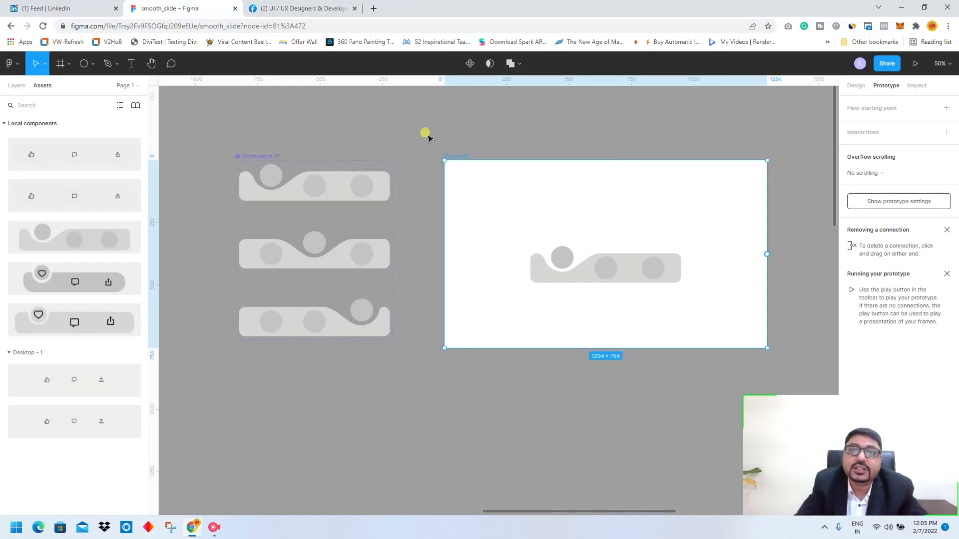
{"action": "left_click_drag", "start_coordinate": [423, 140], "coordinate": [799, 374]}
{"action": "left_click", "coordinate": [256, 156]}
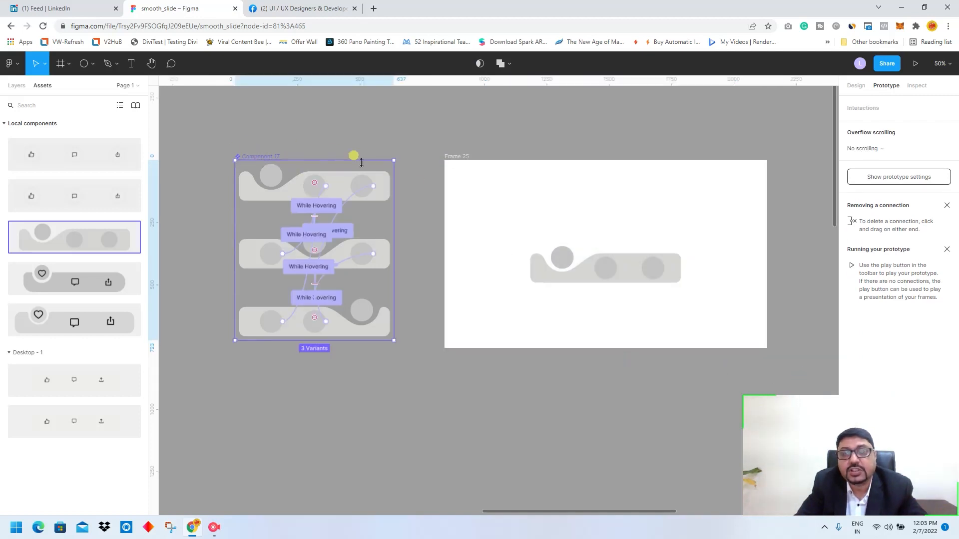